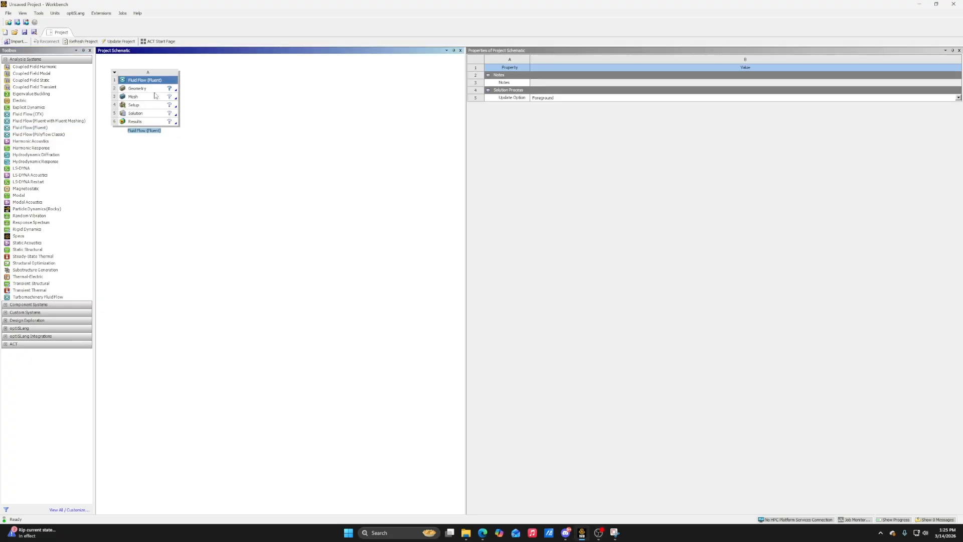
Set the geometry's analysis type to 2D and create a new DesignModeler geometry for the Fluent system
{"action": "left_click", "coordinate": [154, 91]}
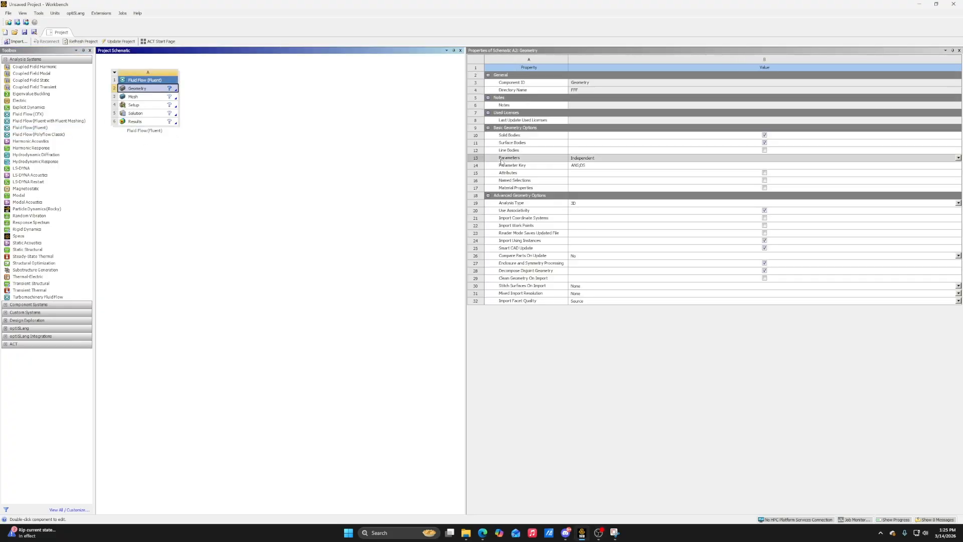
{"action": "left_click", "coordinate": [577, 210]}
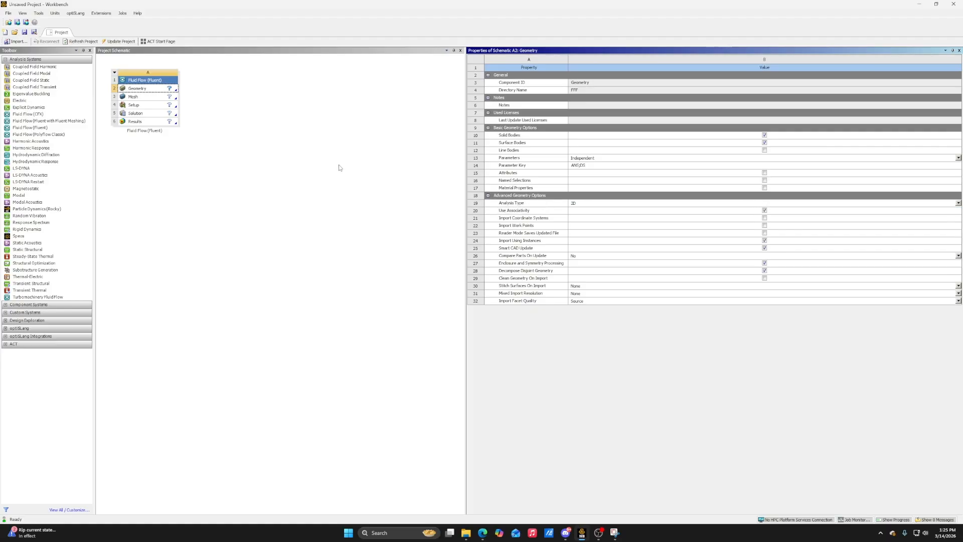
{"action": "right_click", "coordinate": [152, 92]}
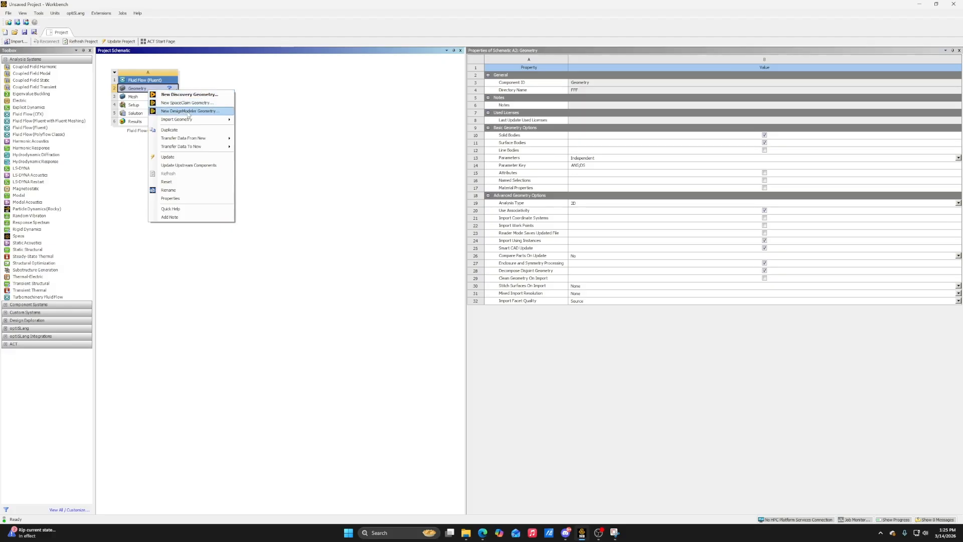
{"action": "left_click", "coordinate": [189, 111]}
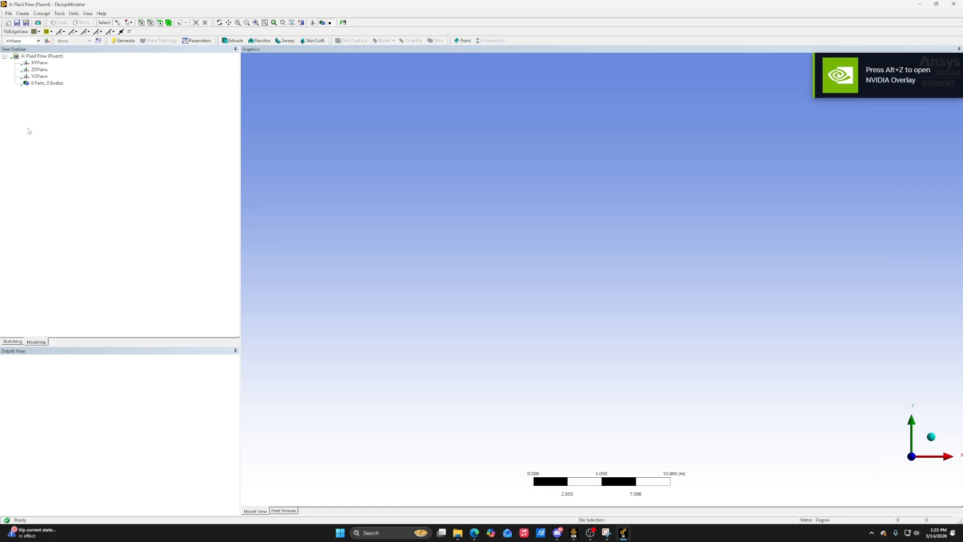
Sketch a rectangle on the XY plane with one corner at the origin, about 1.72 m wide and 0.52 m high
{"action": "left_click", "coordinate": [38, 64]}
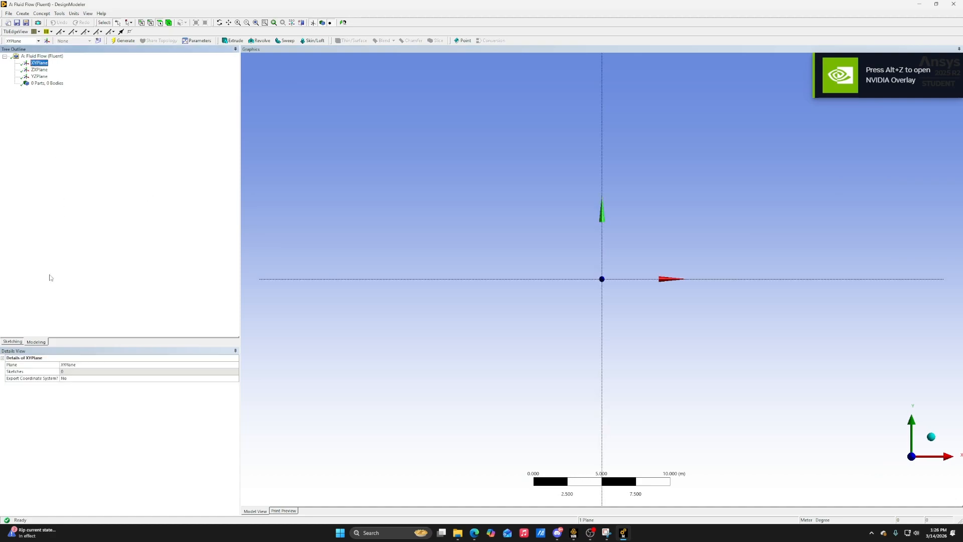
{"action": "left_click", "coordinate": [12, 341]}
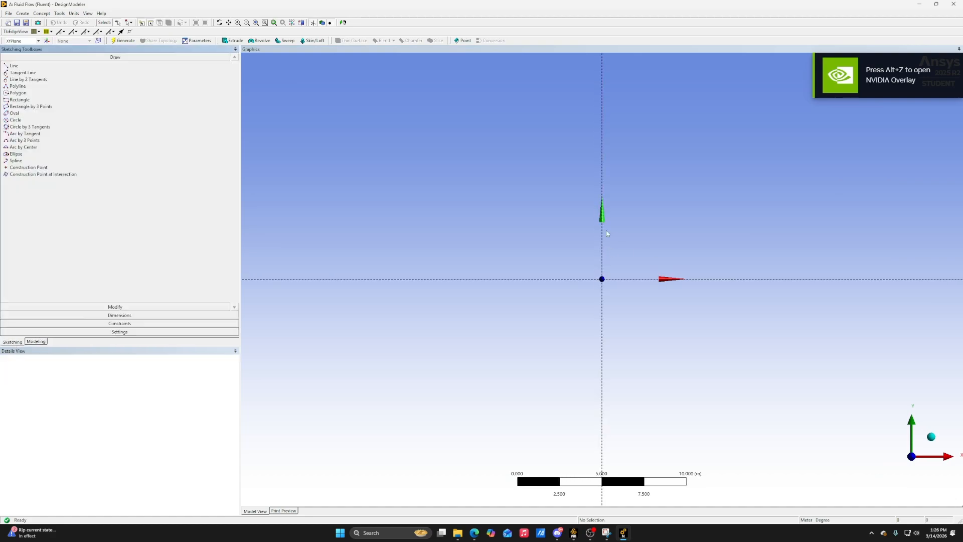
{"action": "scroll", "coordinate": [610, 231], "scroll_direction": "up", "scroll_amount": 10}
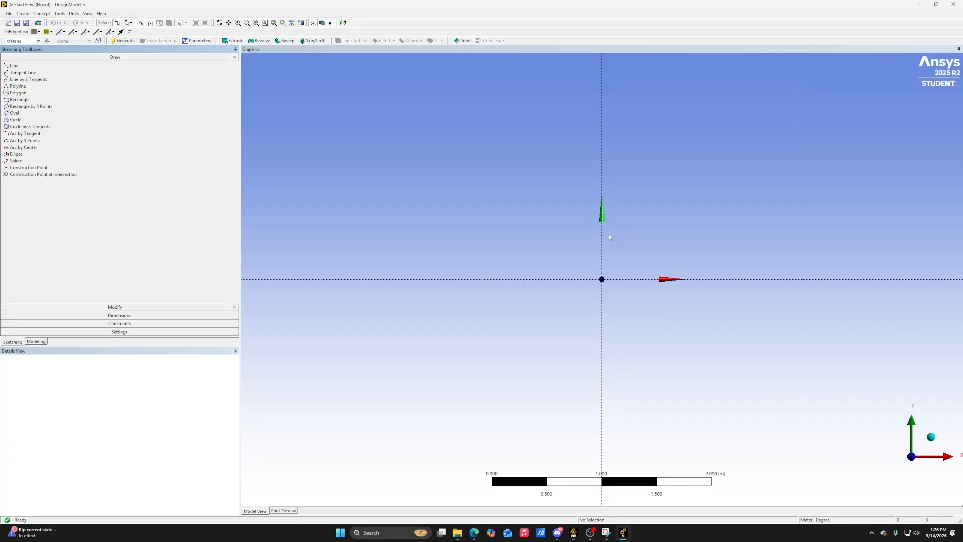
{"action": "left_click", "coordinate": [41, 100]}
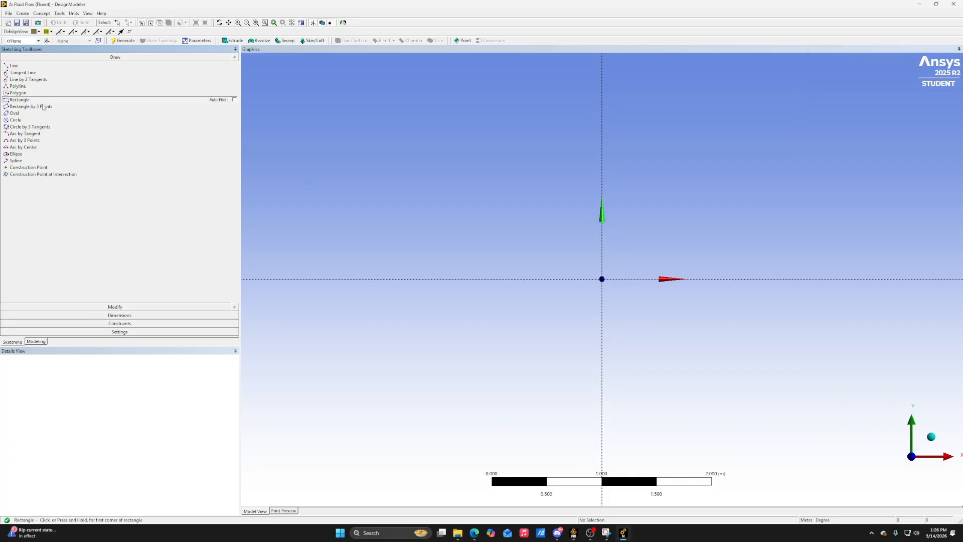
{"action": "left_click", "coordinate": [603, 279]}
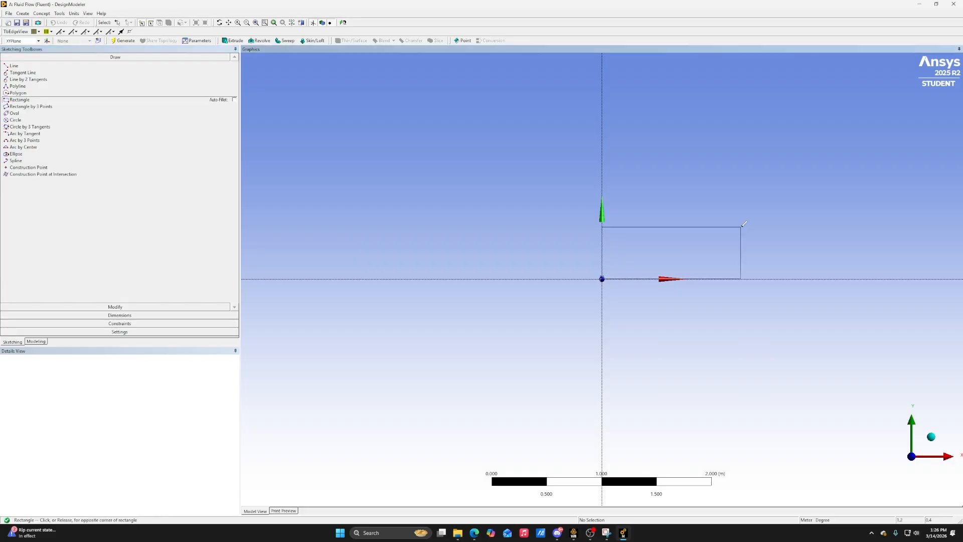
{"action": "left_click", "coordinate": [792, 222]}
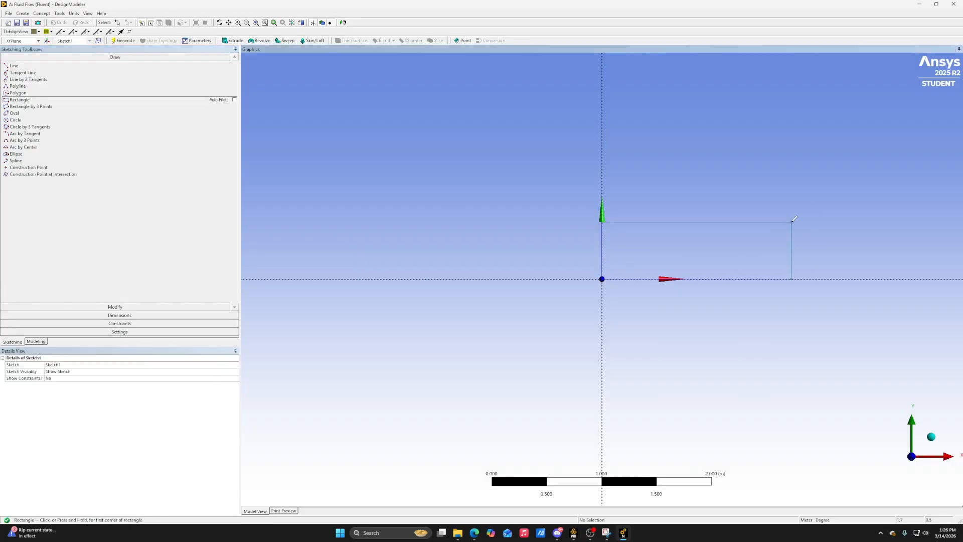
Dimension the rectangle's lower horizontal edge and set its length to 1 m
{"action": "left_click", "coordinate": [121, 315]}
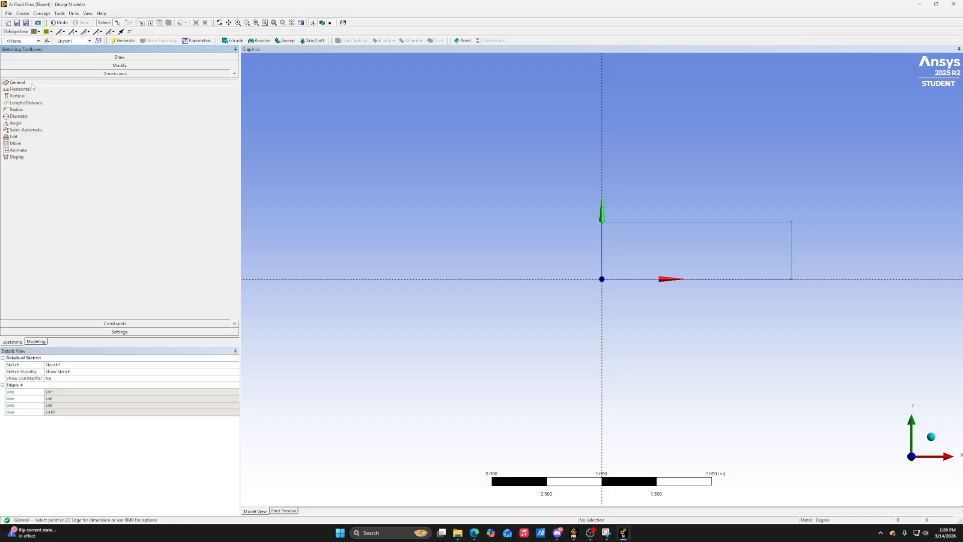
{"action": "left_click", "coordinate": [655, 279]}
{"action": "left_click", "coordinate": [671, 344]}
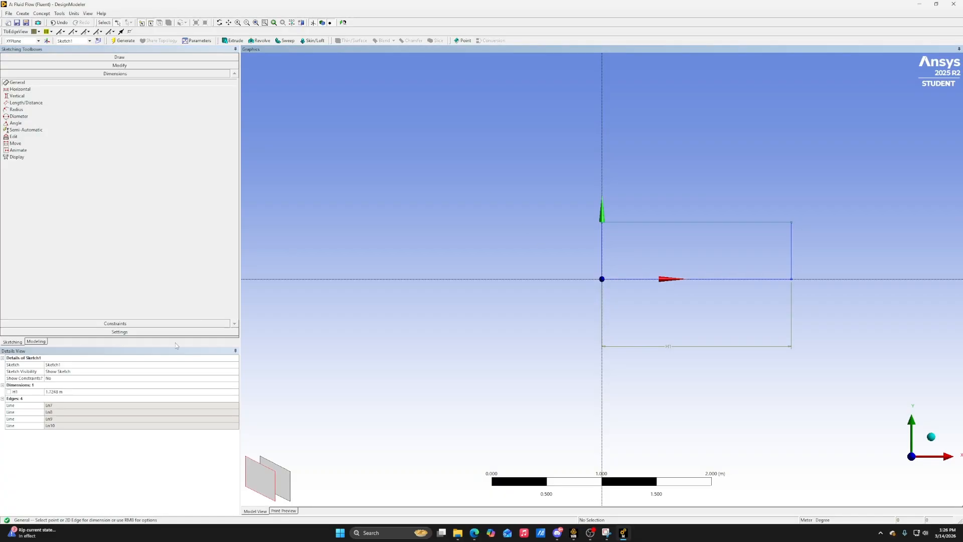
{"action": "left_click", "coordinate": [99, 392]}
{"action": "type", "text": "1"}
{"action": "key", "text": "Return"}
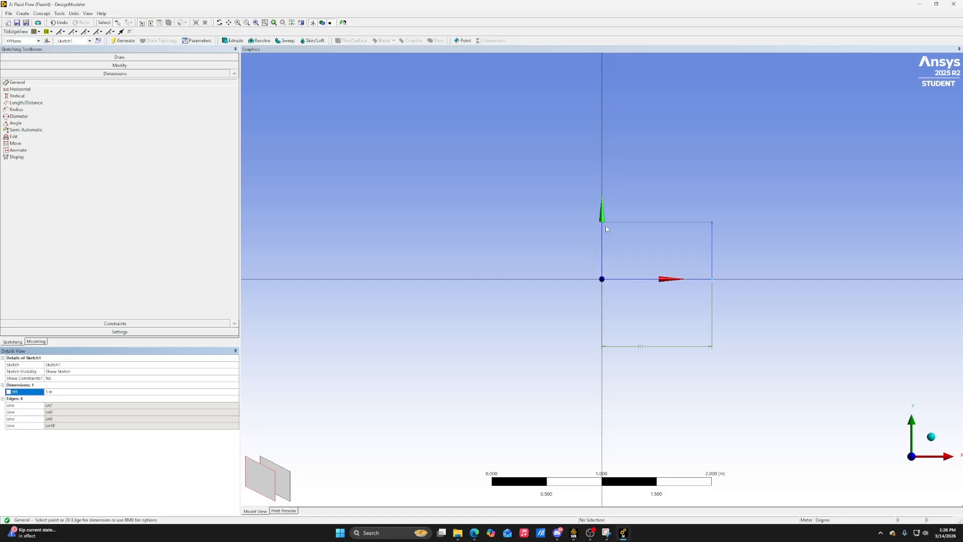
Dimension the rectangle's vertical edge on the Y axis and set its height to 0.068457 m
{"action": "left_click", "coordinate": [602, 247]}
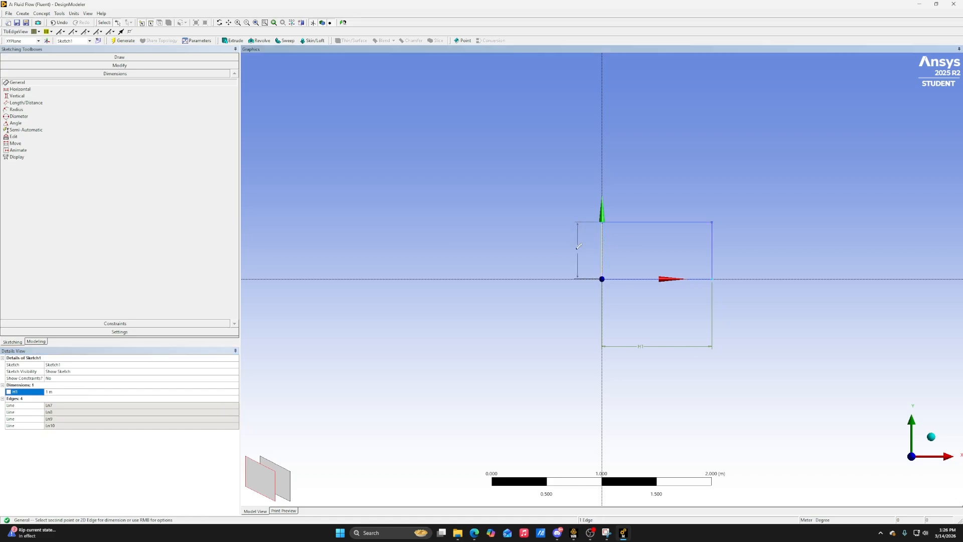
{"action": "left_click", "coordinate": [515, 250]}
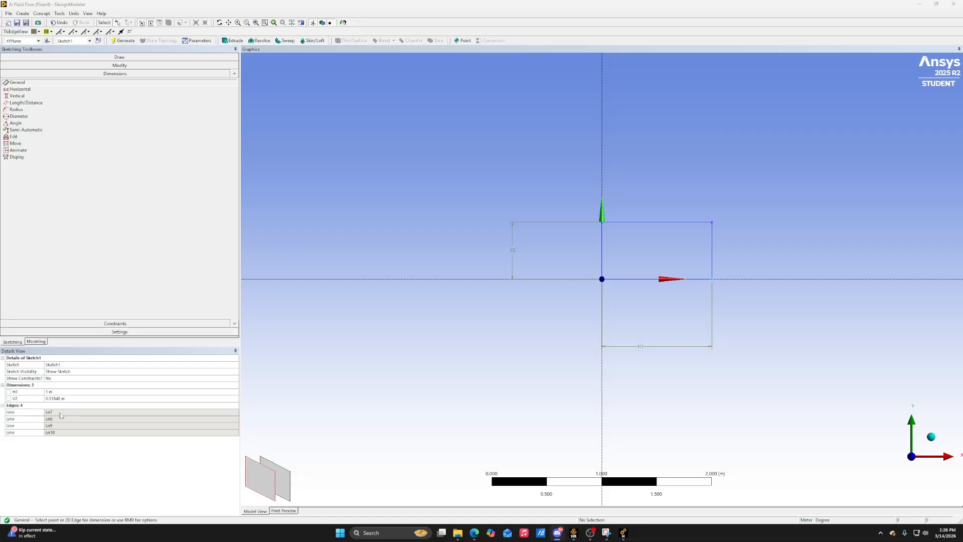
{"action": "left_click", "coordinate": [115, 399]}
{"action": "type", "text": "0.068456"}
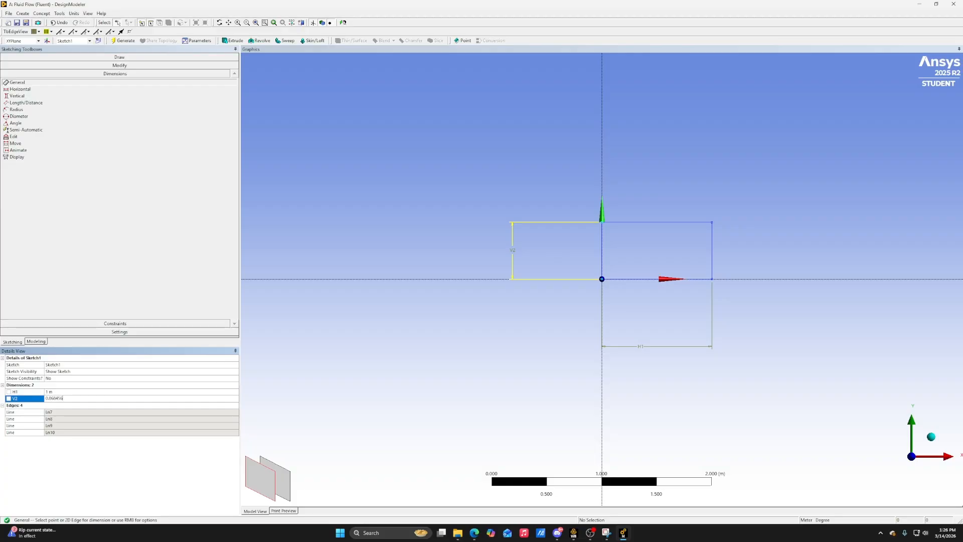
{"action": "type", "text": "53"}
{"action": "key", "text": "Return"}
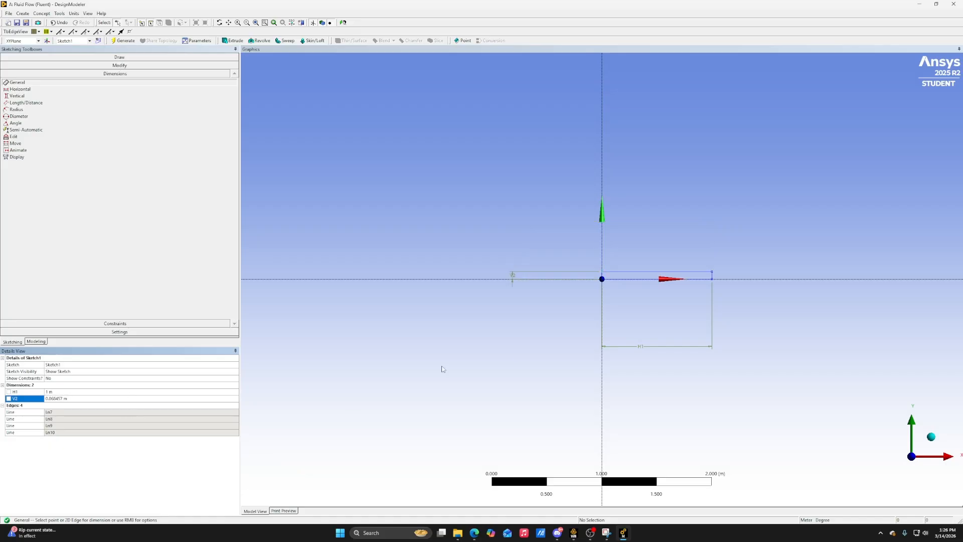
Examine the resized rectangle up close so that its full length fills the view
{"action": "scroll", "coordinate": [727, 248], "scroll_direction": "up", "scroll_amount": 3}
{"action": "scroll", "coordinate": [728, 240], "scroll_direction": "up", "scroll_amount": 1}
{"action": "scroll", "coordinate": [729, 240], "scroll_direction": "down", "scroll_amount": 1}
{"action": "scroll", "coordinate": [728, 240], "scroll_direction": "up", "scroll_amount": 3}
{"action": "scroll", "coordinate": [729, 239], "scroll_direction": "down", "scroll_amount": 2}
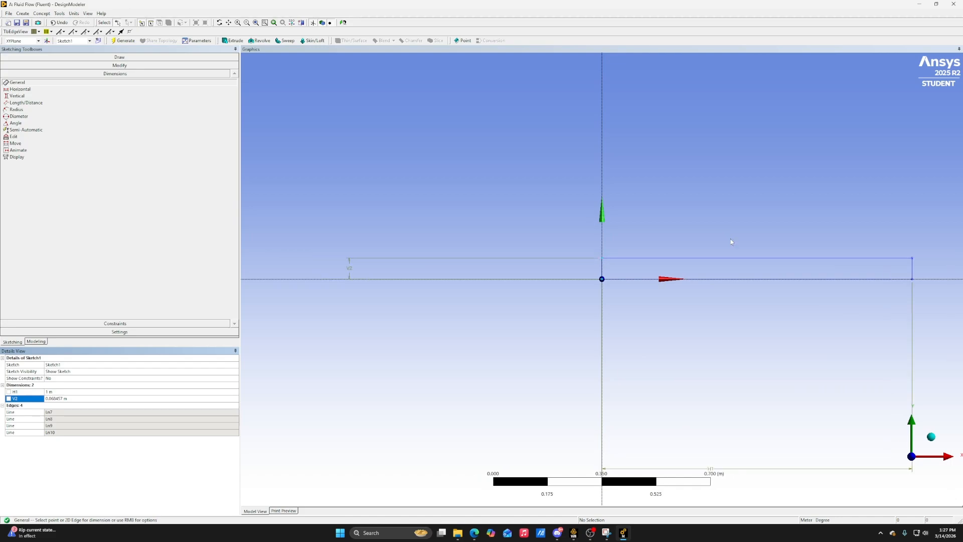
{"action": "scroll", "coordinate": [533, 165], "scroll_direction": "down", "scroll_amount": 2}
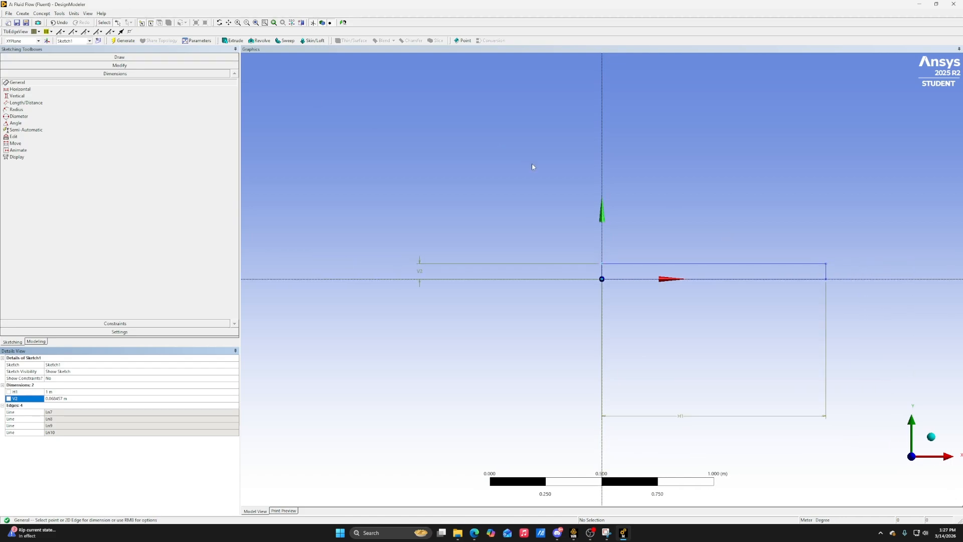
{"action": "left_click", "coordinate": [247, 23]}
{"action": "mouse_move", "coordinate": [596, 263]}
{"action": "left_mouse_down"}
{"action": "mouse_move", "coordinate": [731, 299]}
{"action": "mouse_move", "coordinate": [800, 302]}
{"action": "left_mouse_up"}
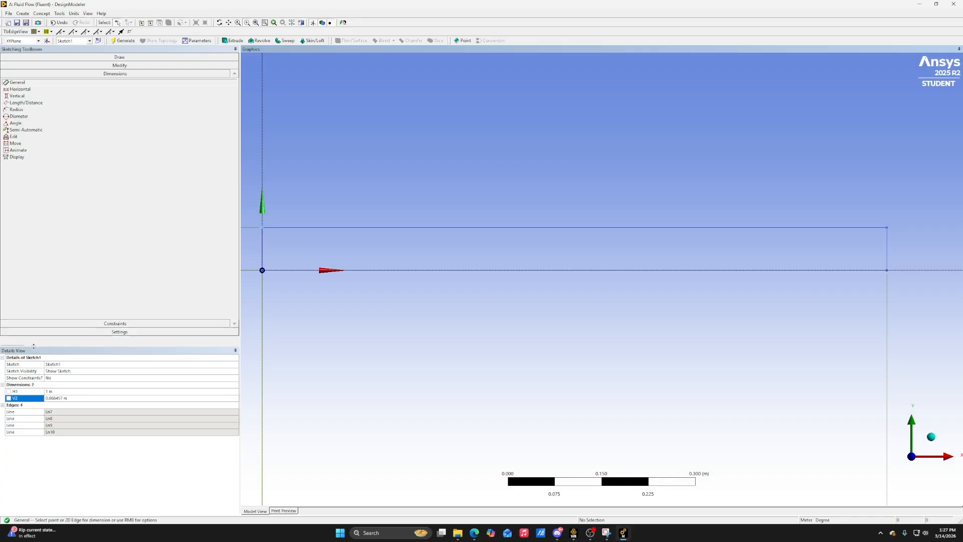
Create a surface from the rectangle sketch on the XY plane and generate it
{"action": "left_click", "coordinate": [36, 341]}
{"action": "left_click", "coordinate": [15, 63]}
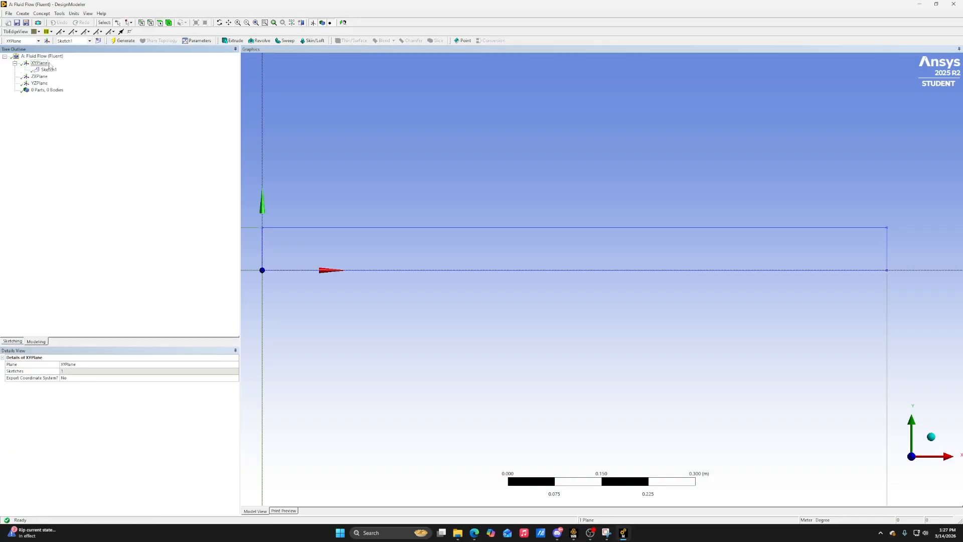
{"action": "left_click", "coordinate": [48, 70]}
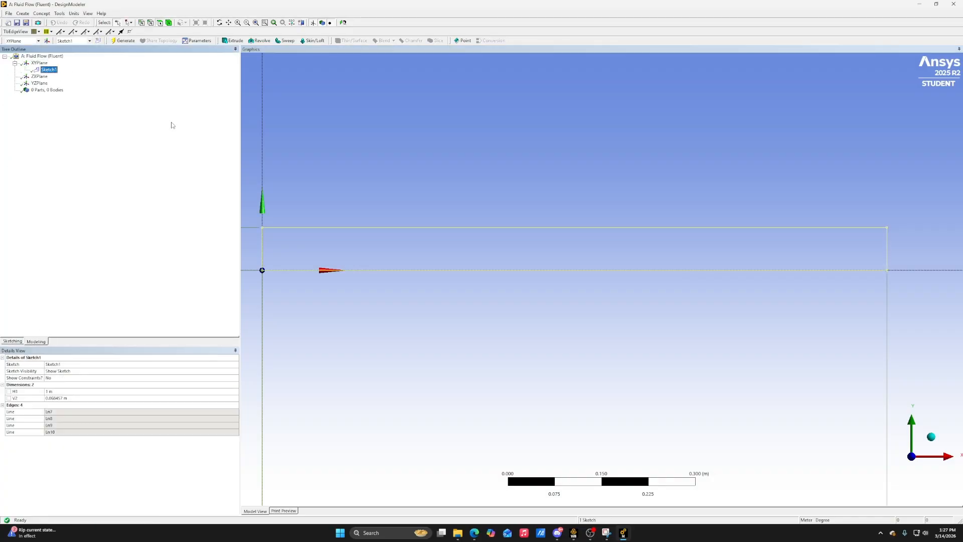
{"action": "left_click", "coordinate": [46, 14]}
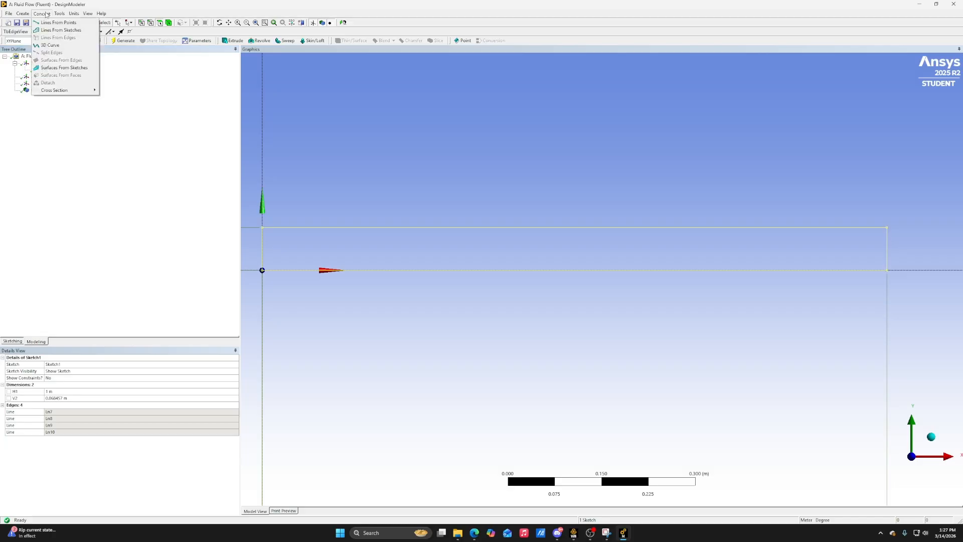
{"action": "left_click", "coordinate": [71, 70]}
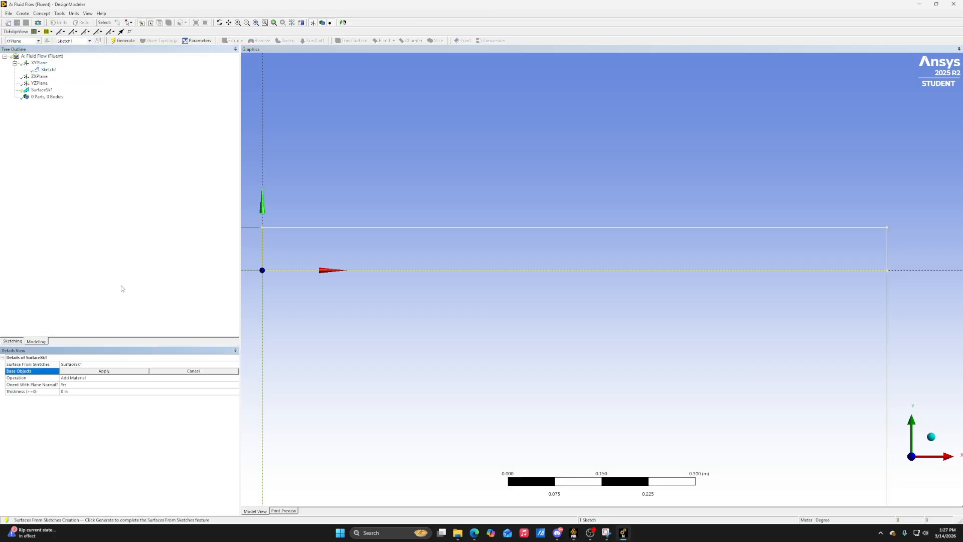
{"action": "left_click", "coordinate": [123, 41]}
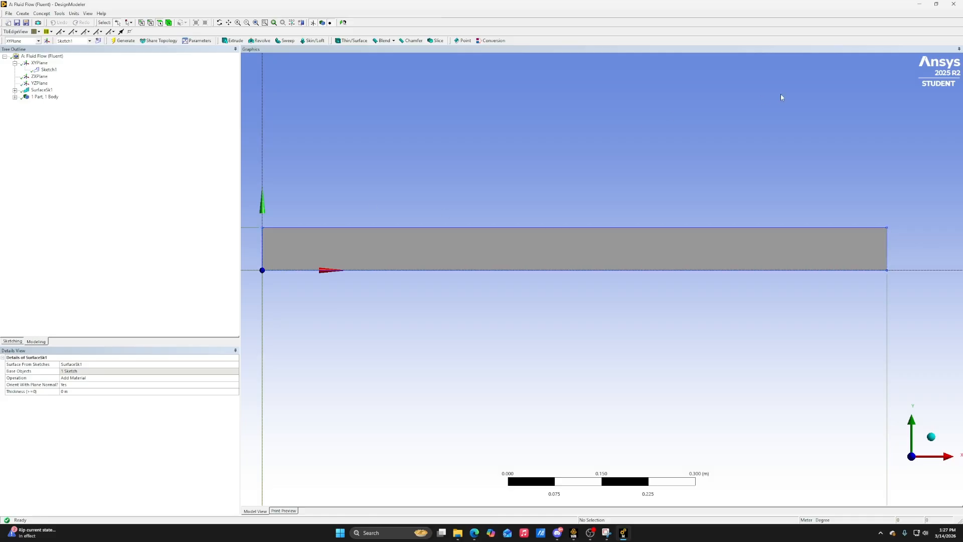
Return to the Workbench project and open the Fluent system's mesh for editing
{"action": "left_click", "coordinate": [918, 10]}
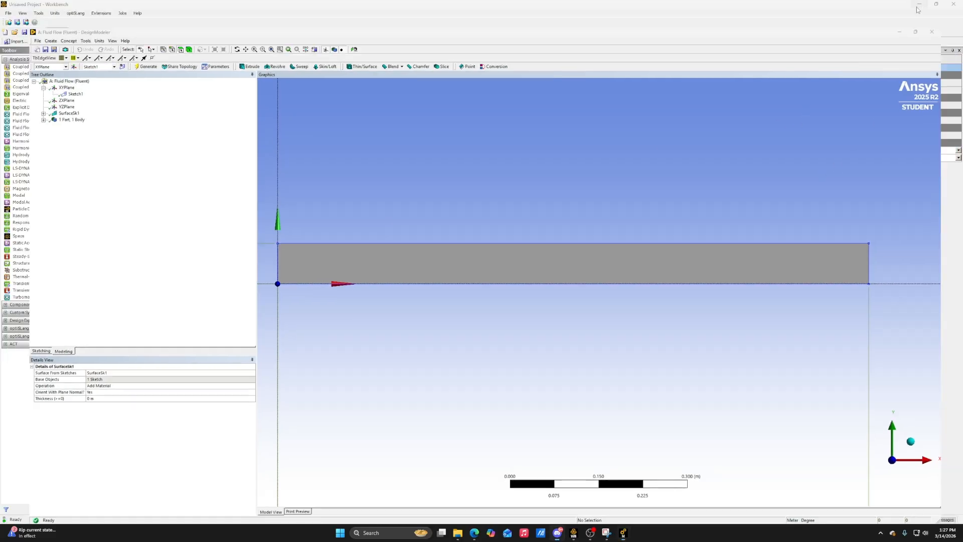
{"action": "left_click", "coordinate": [146, 97]}
{"action": "double_click", "coordinate": [146, 96]}
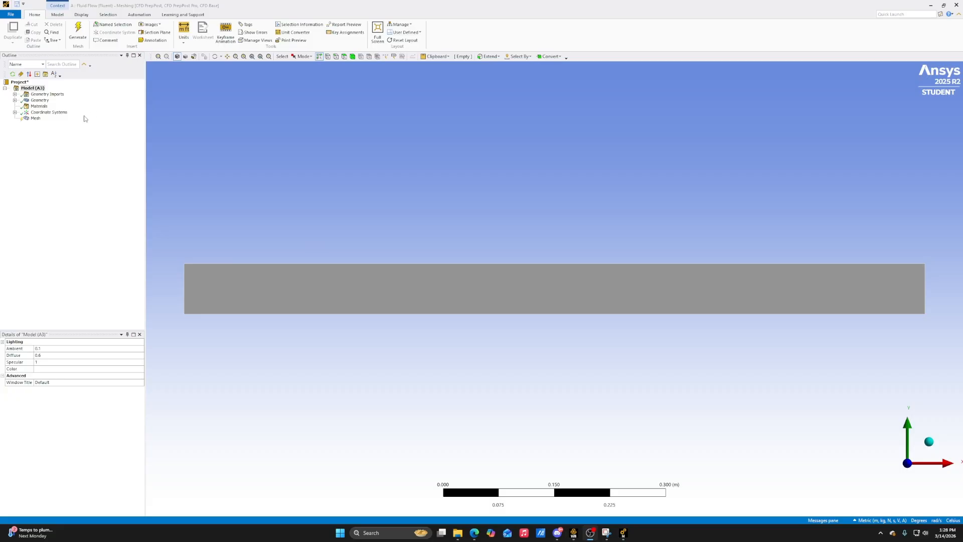
Add a mapped face meshing control to the rectangular face, generate the mesh, and display it
{"action": "right_click", "coordinate": [35, 119]}
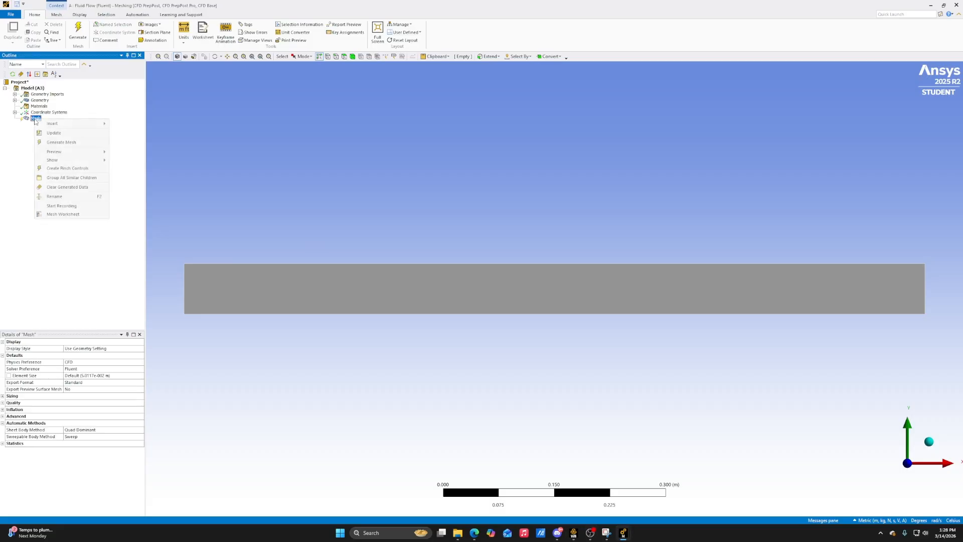
{"action": "mouse_move", "coordinate": [71, 125]}
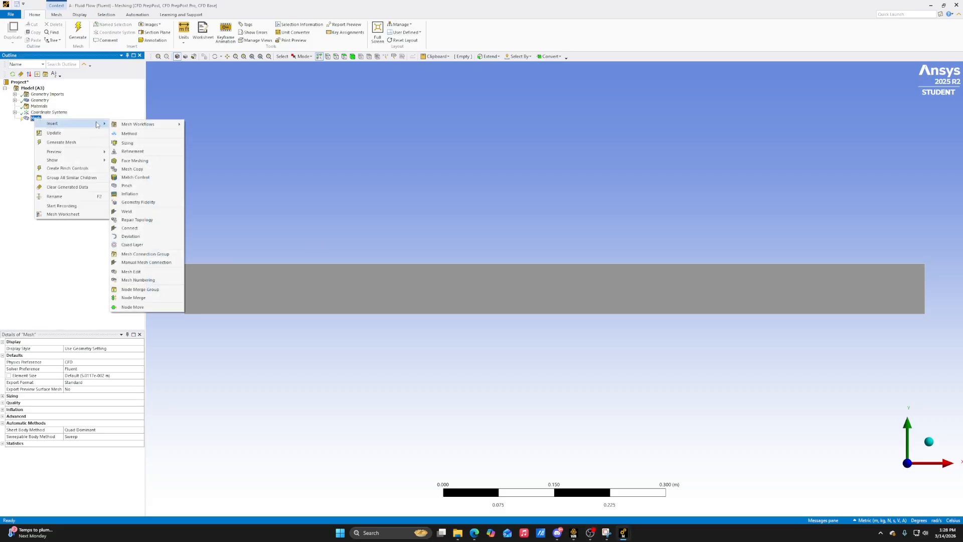
{"action": "left_click", "coordinate": [140, 161]}
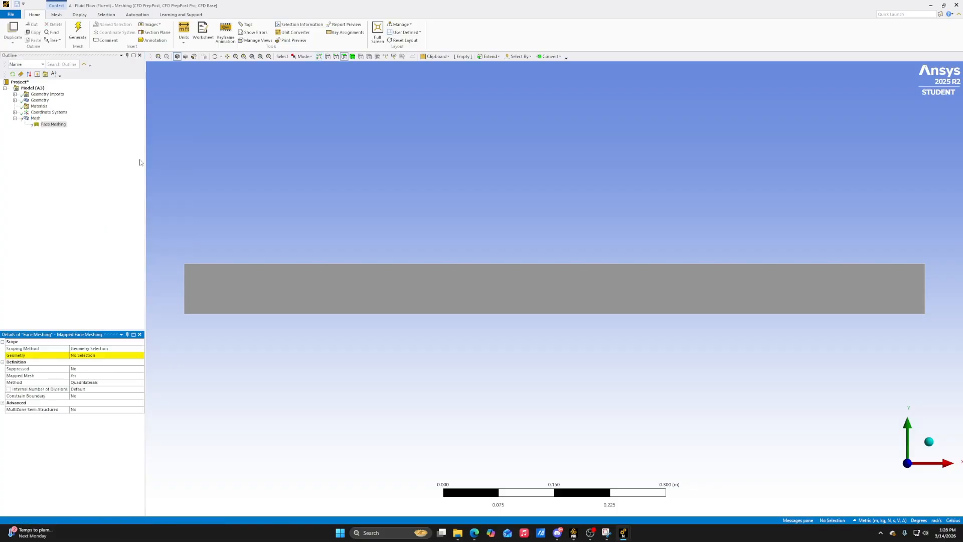
{"action": "left_click", "coordinate": [219, 278]}
{"action": "left_click", "coordinate": [104, 356]}
{"action": "left_click", "coordinate": [88, 356]}
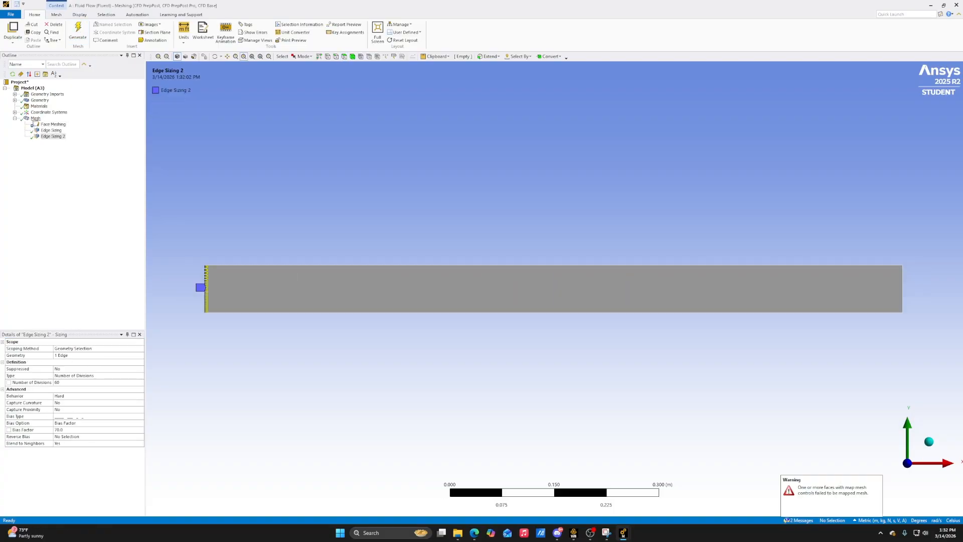
{"action": "left_click", "coordinate": [35, 119]}
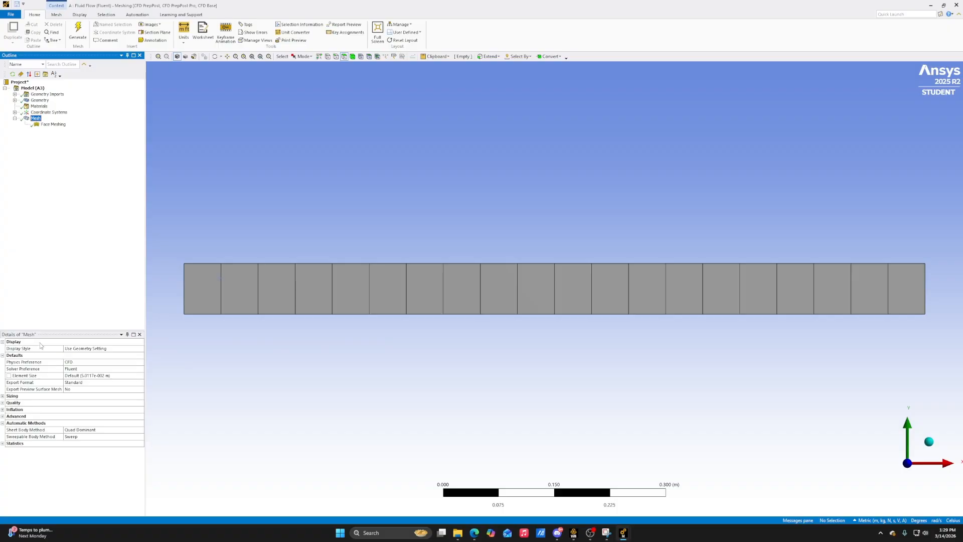
Add a mesh sizing control scoped to the upper and lower long edges of the rectangle
{"action": "right_click", "coordinate": [53, 126]}
{"action": "mouse_move", "coordinate": [89, 131]}
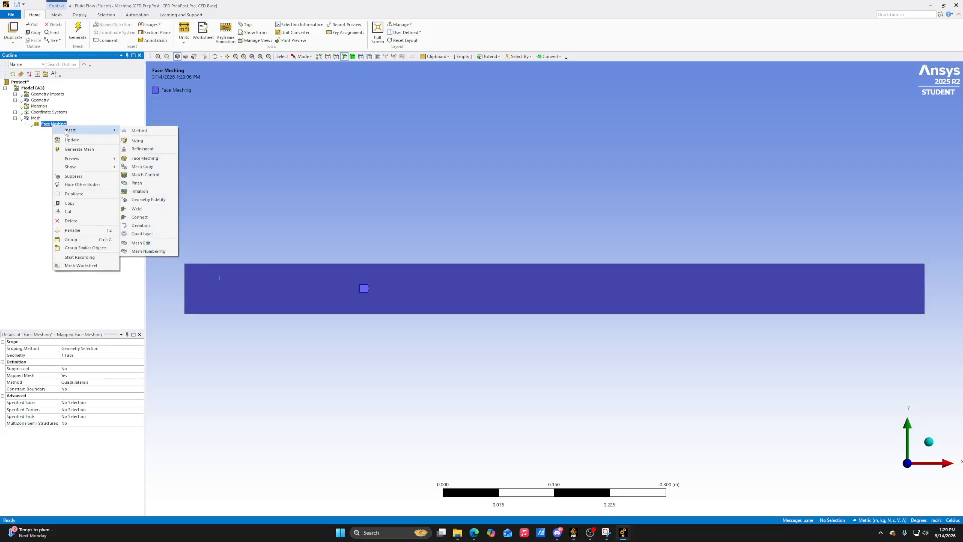
{"action": "left_click", "coordinate": [137, 141]}
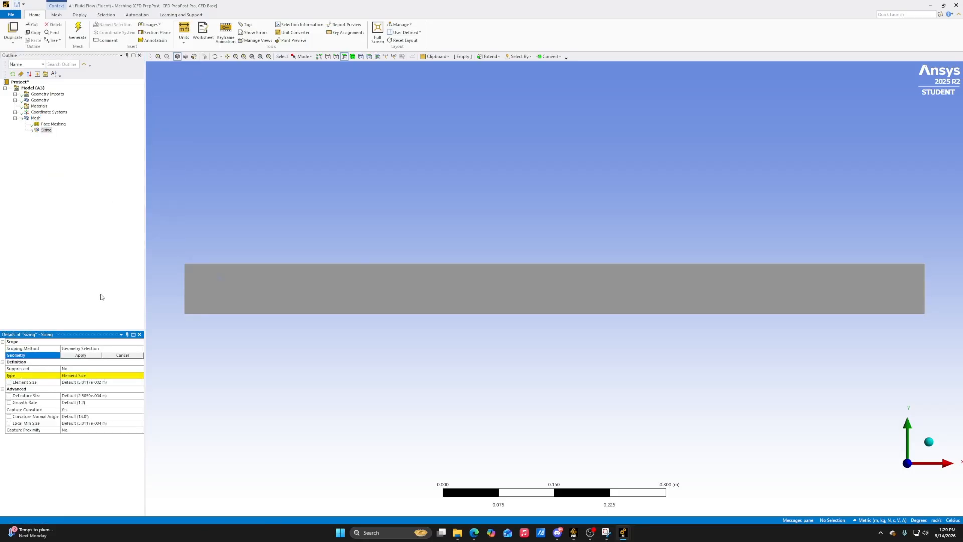
{"action": "left_click", "coordinate": [335, 56]}
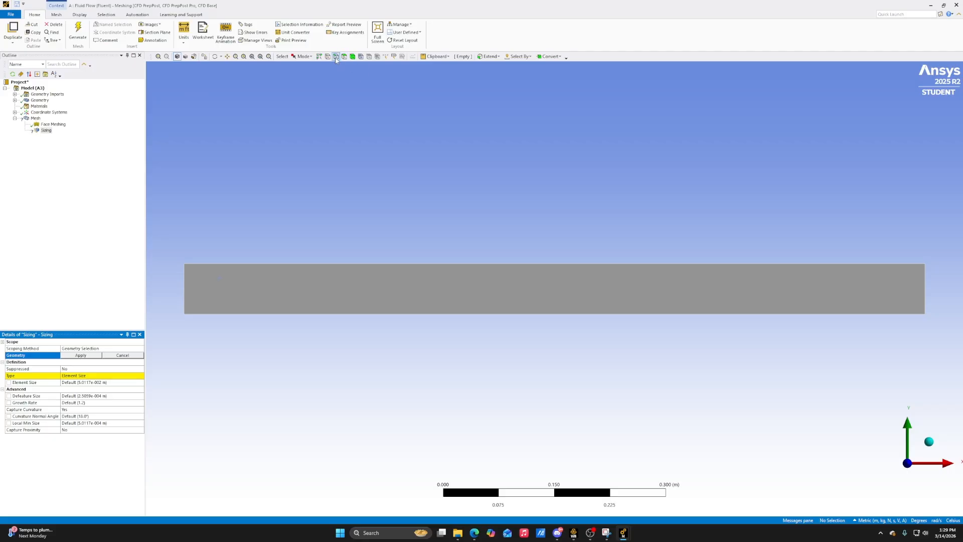
{"action": "left_click", "coordinate": [410, 266]}
{"action": "left_click", "coordinate": [412, 314], "text": "ctrl"}
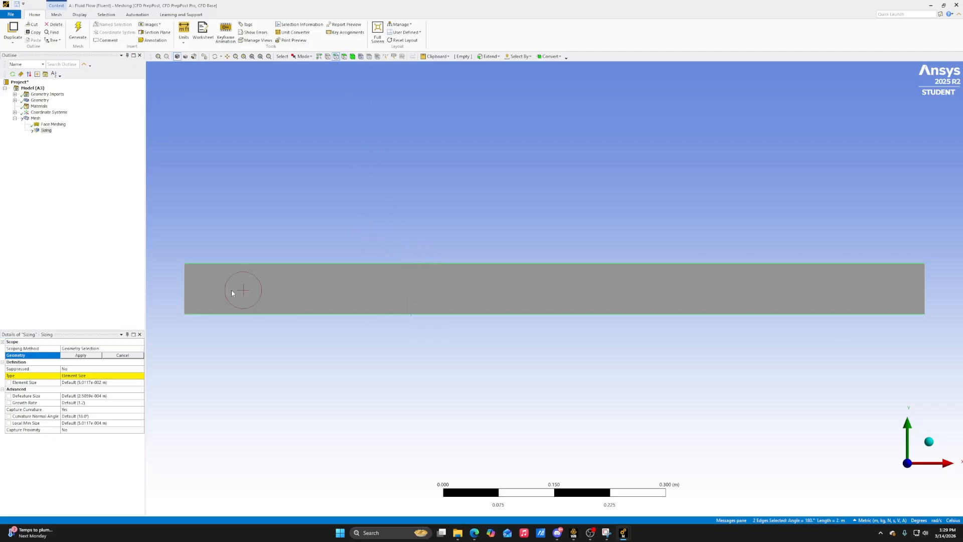
{"action": "left_click", "coordinate": [81, 355]}
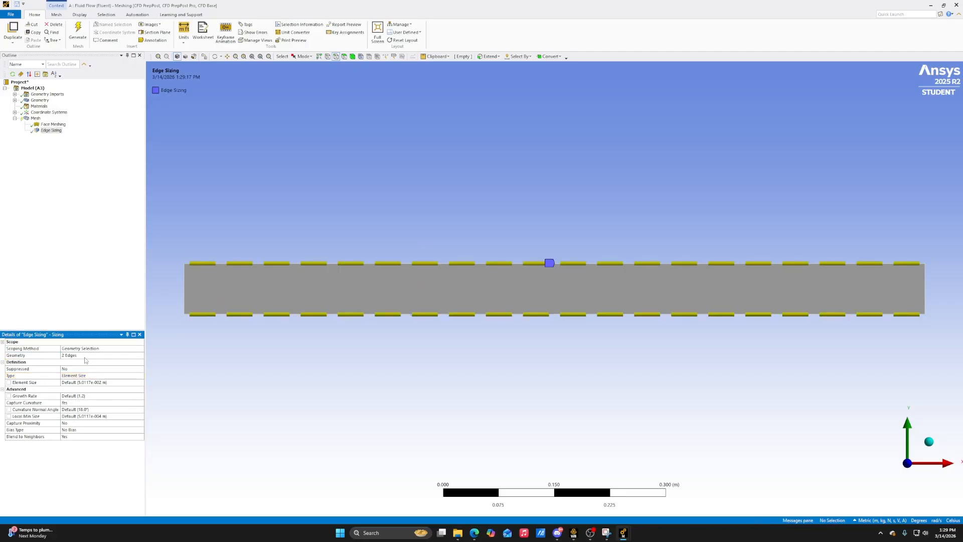
Define the long-edge sizing by Number of Divisions and set it to 50
{"action": "left_click", "coordinate": [105, 376]}
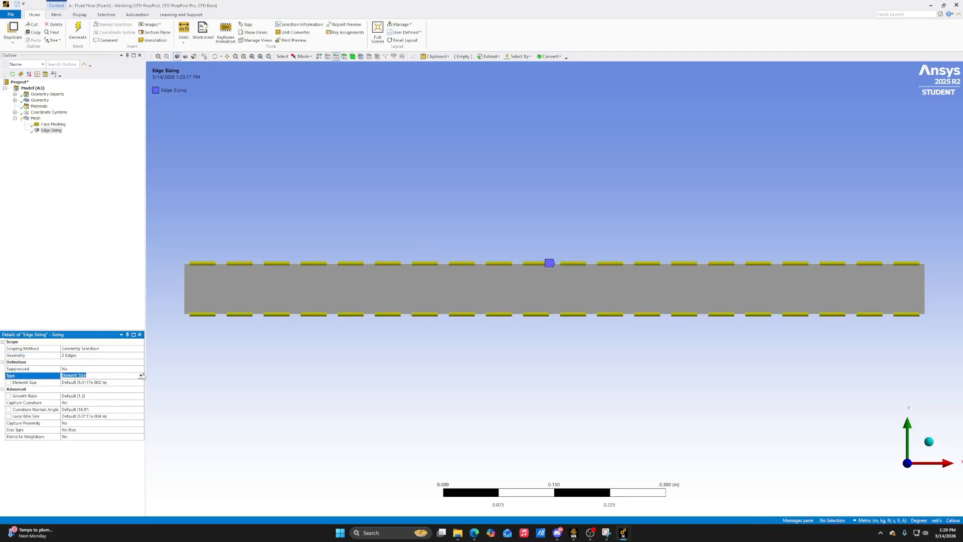
{"action": "left_click", "coordinate": [110, 387]}
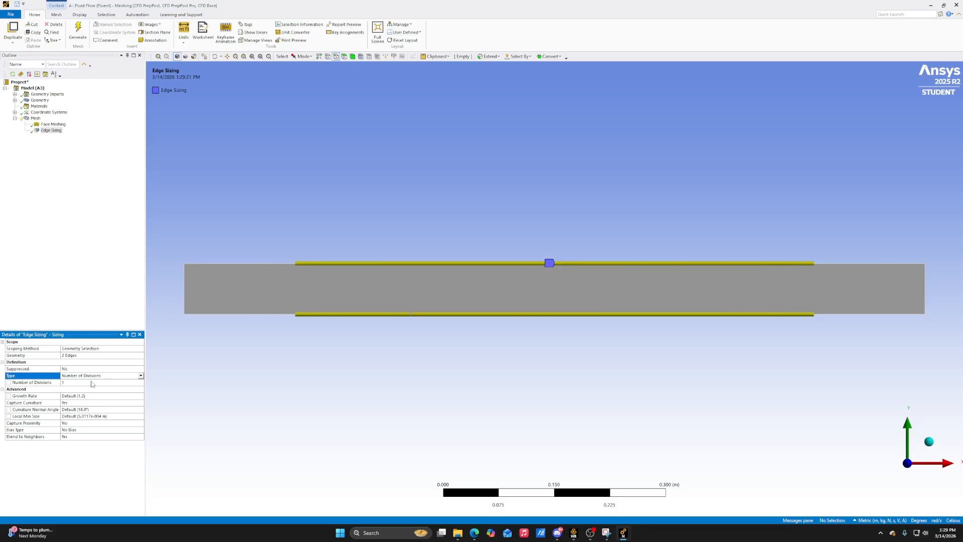
{"action": "left_click", "coordinate": [92, 383]}
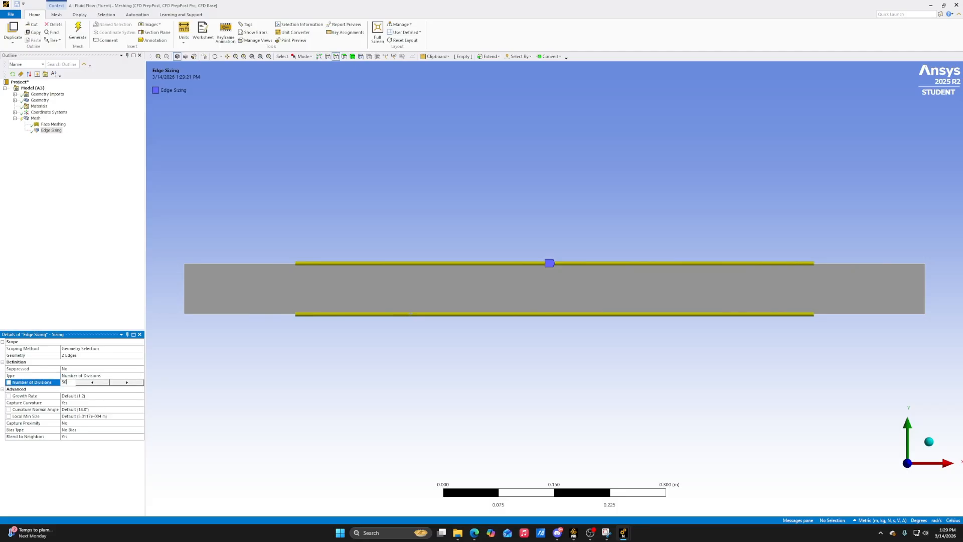
{"action": "key", "text": "Return"}
Turn off curvature capture for the long-edge sizing and set its behavior to Hard
{"action": "left_click", "coordinate": [93, 403]}
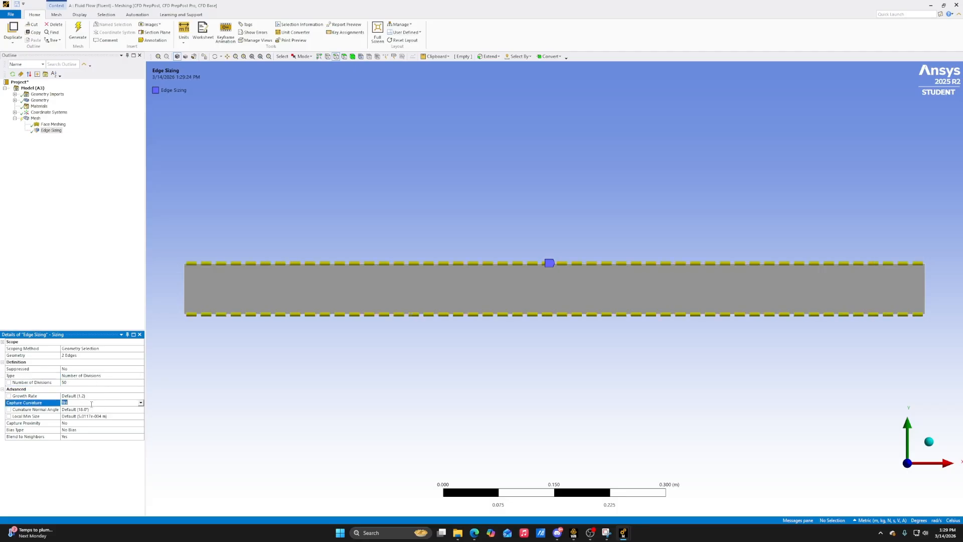
{"action": "left_click", "coordinate": [142, 403]}
{"action": "left_click", "coordinate": [116, 409]}
{"action": "left_click", "coordinate": [100, 396]}
{"action": "left_click", "coordinate": [141, 396]}
{"action": "left_click", "coordinate": [78, 408]}
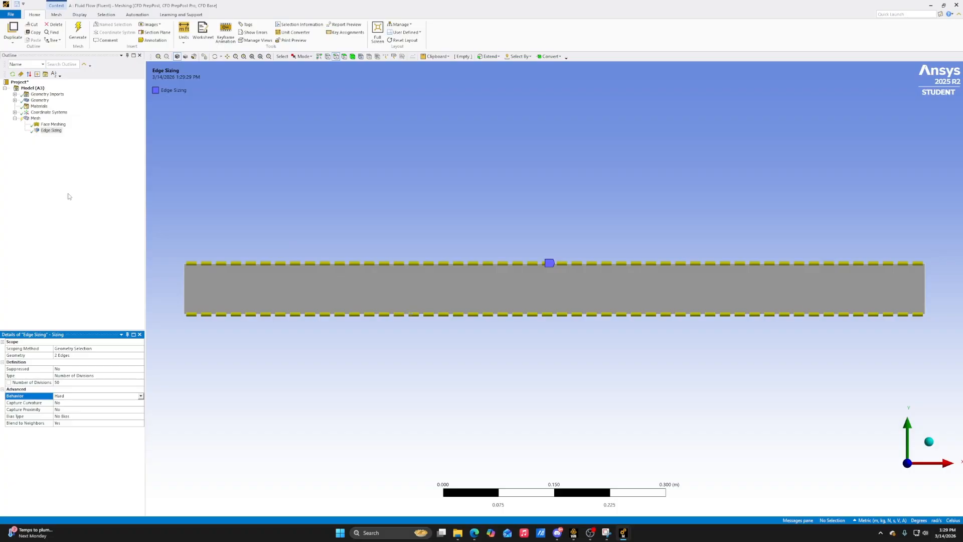
Regenerate the mesh with the long-edge sizing and display it
{"action": "left_click", "coordinate": [78, 38]}
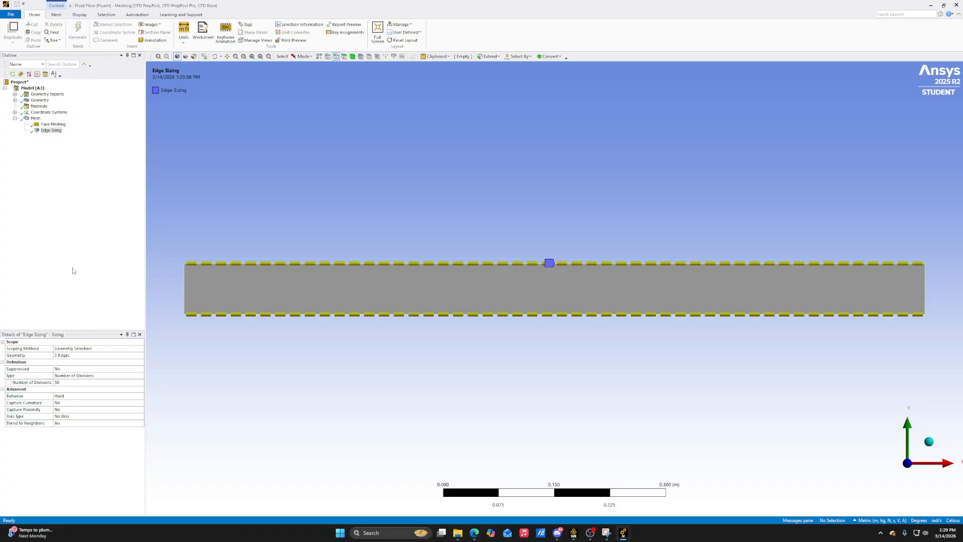
{"action": "left_click", "coordinate": [35, 118]}
{"action": "left_click", "coordinate": [331, 341]}
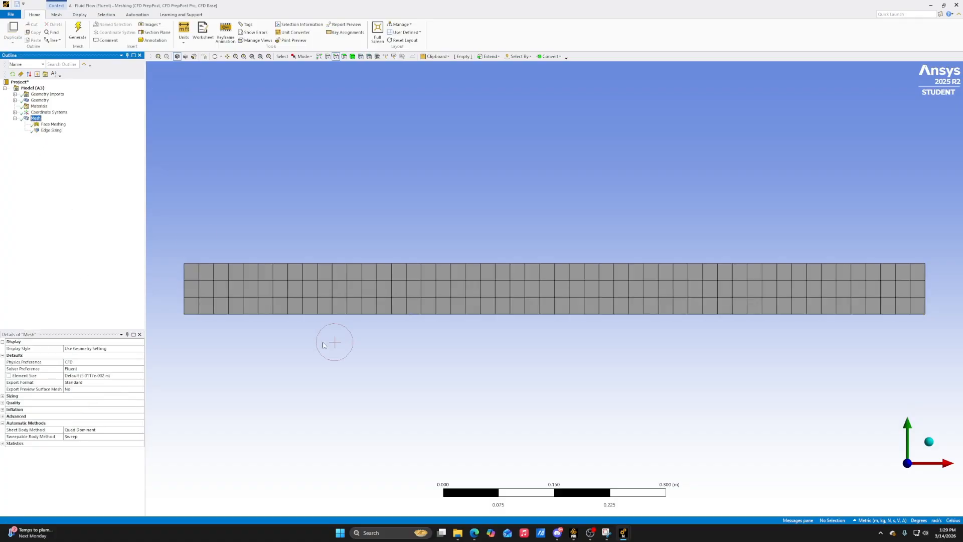
Add a second mesh sizing control scoped to the rectangle's left short edge
{"action": "right_click", "coordinate": [39, 121]}
{"action": "mouse_move", "coordinate": [52, 126]}
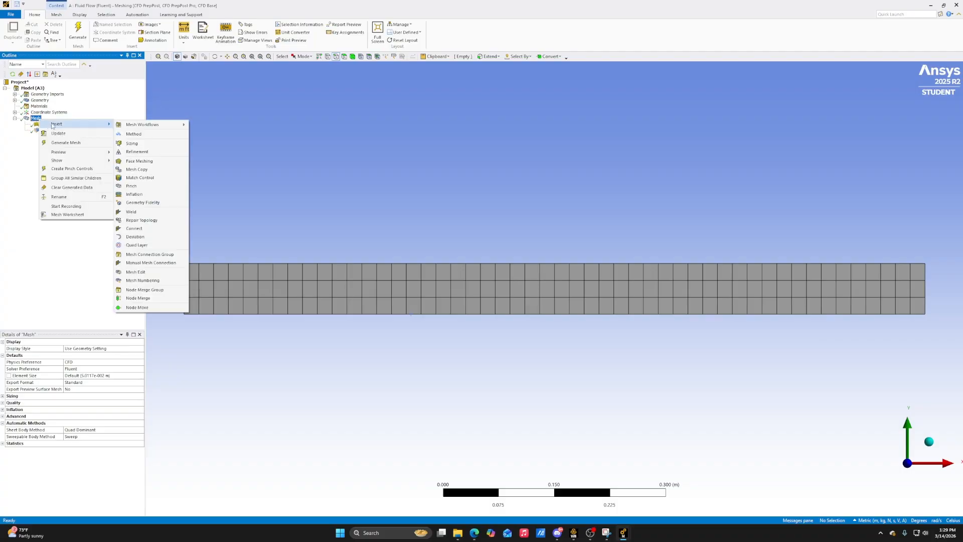
{"action": "left_click", "coordinate": [132, 143]}
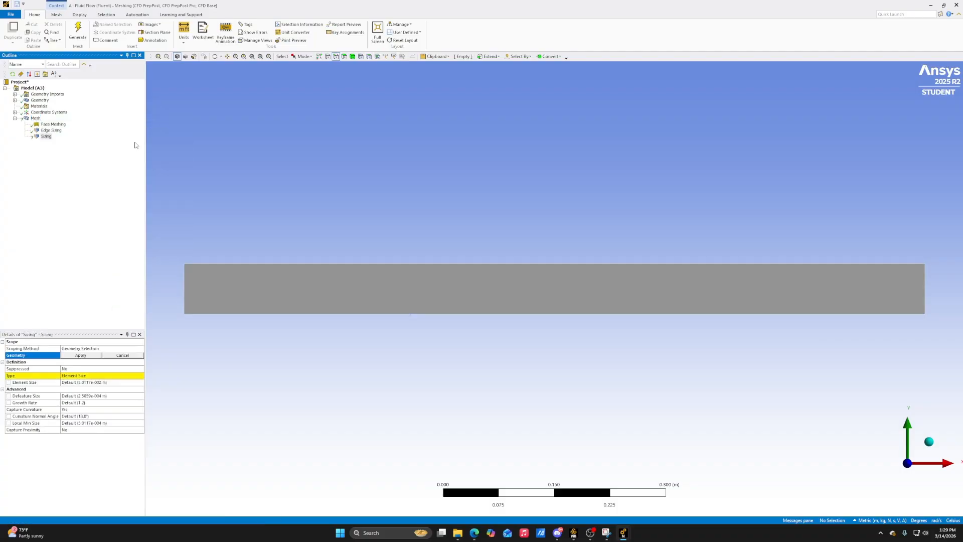
{"action": "left_click", "coordinate": [184, 291]}
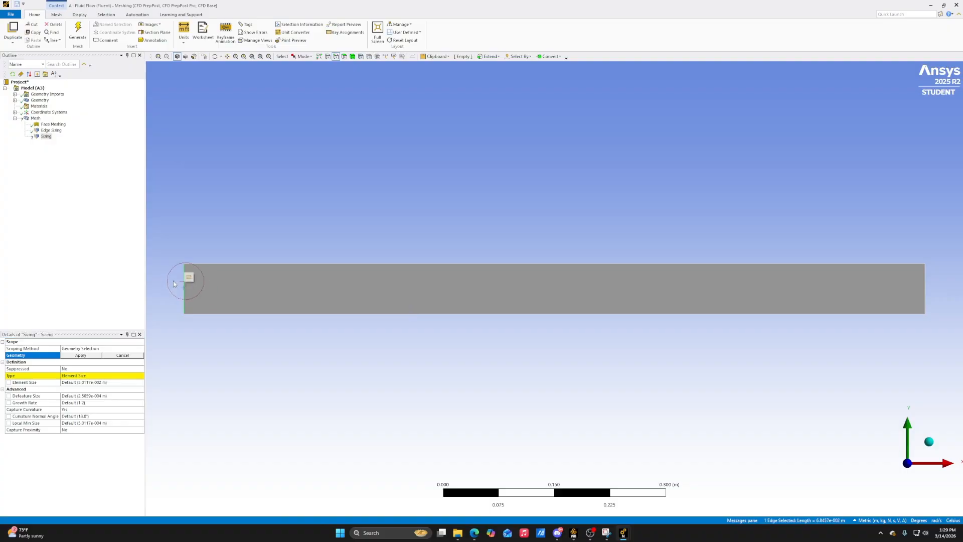
{"action": "left_click", "coordinate": [80, 355]}
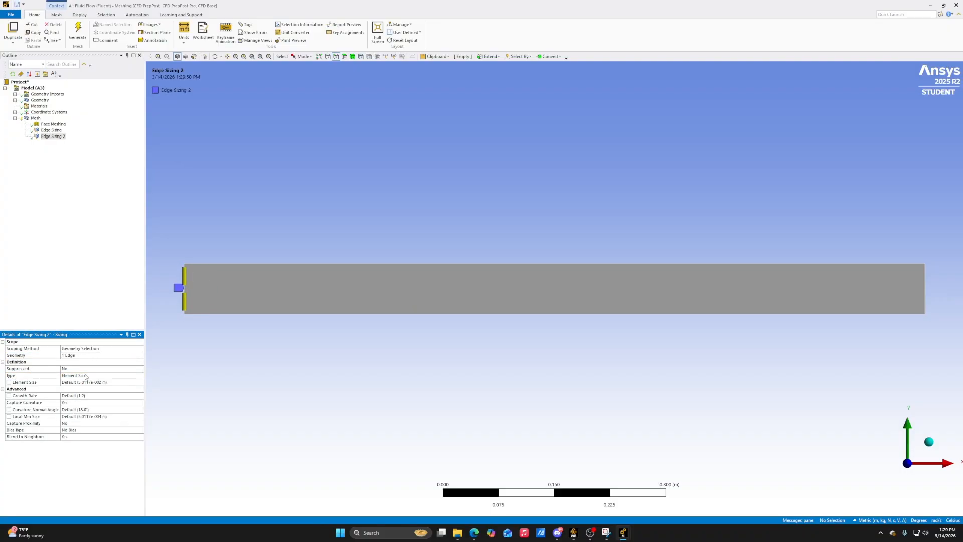
Define the left-edge sizing by Number of Divisions and set it to 60
{"action": "left_click", "coordinate": [87, 375]}
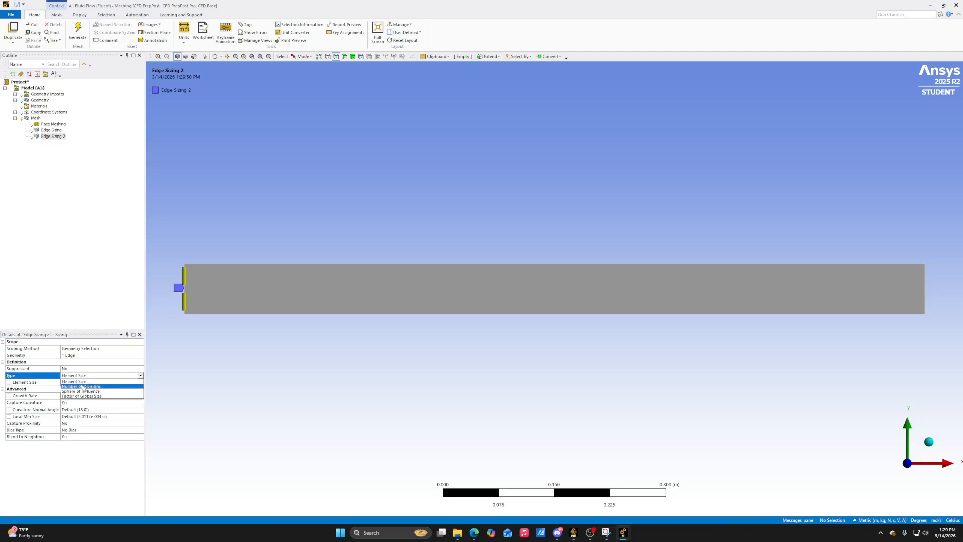
{"action": "left_click", "coordinate": [82, 387]}
{"action": "left_click", "coordinate": [83, 384]}
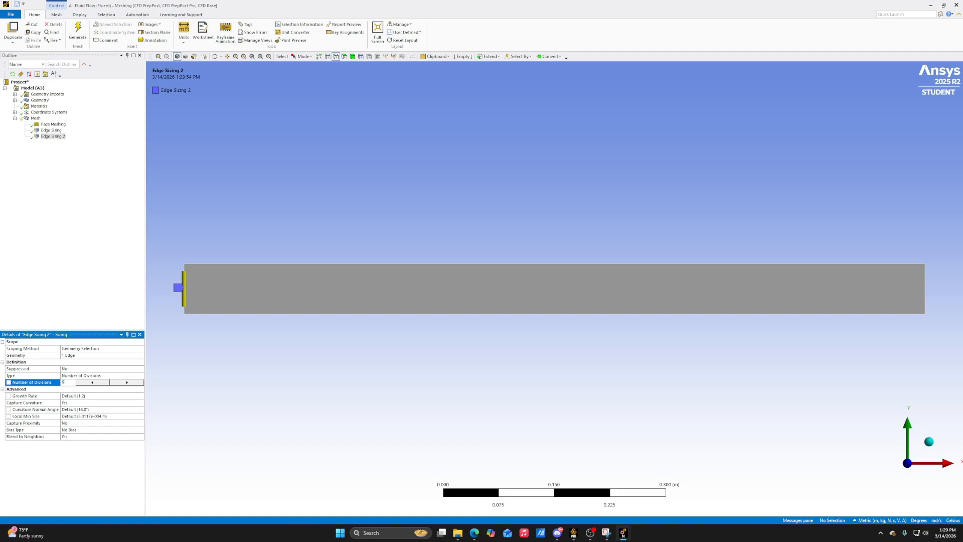
{"action": "key", "text": "Return"}
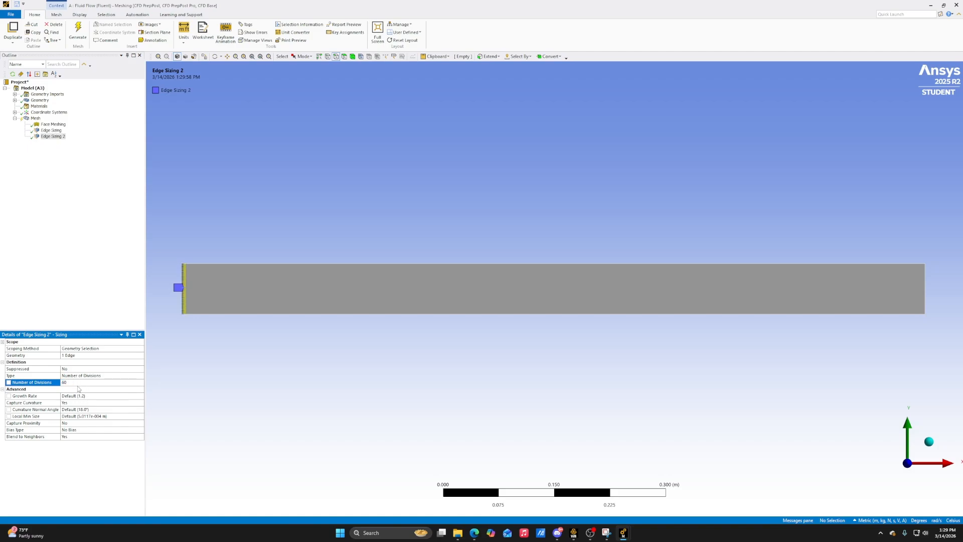
Turn off curvature capture for the left-edge sizing and set its behavior to Hard
{"action": "left_click", "coordinate": [90, 403]}
{"action": "left_click", "coordinate": [141, 403]}
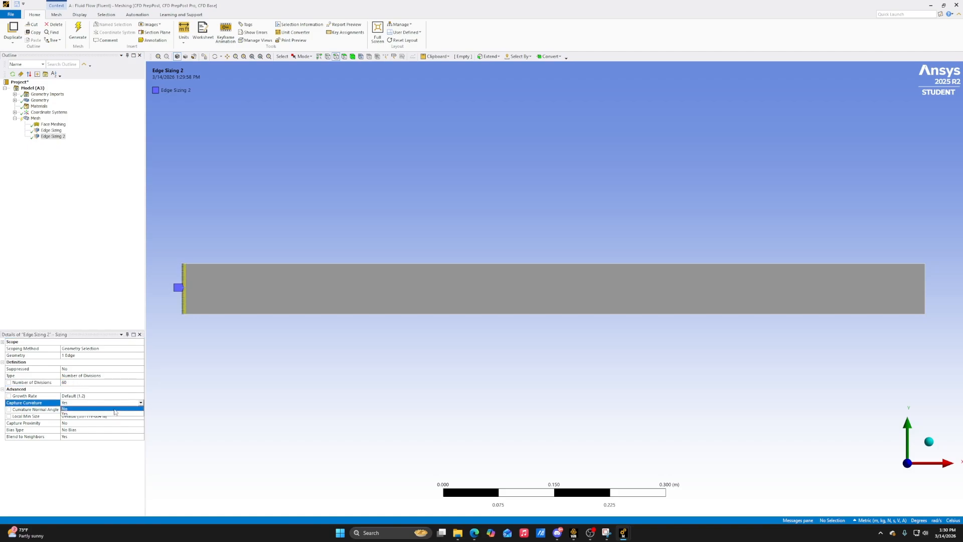
{"action": "left_click", "coordinate": [114, 412]}
{"action": "left_click", "coordinate": [110, 396]}
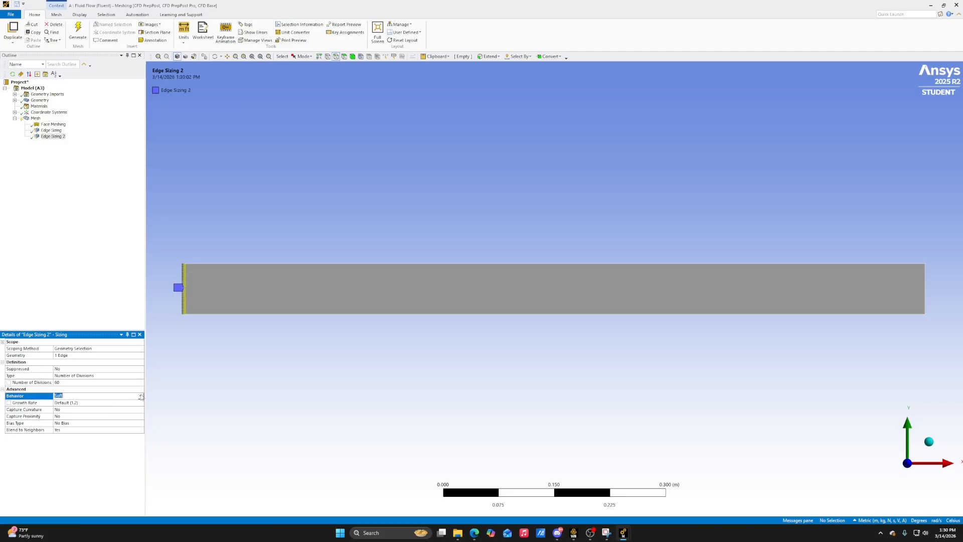
{"action": "left_click", "coordinate": [141, 395]}
{"action": "left_click", "coordinate": [102, 407]}
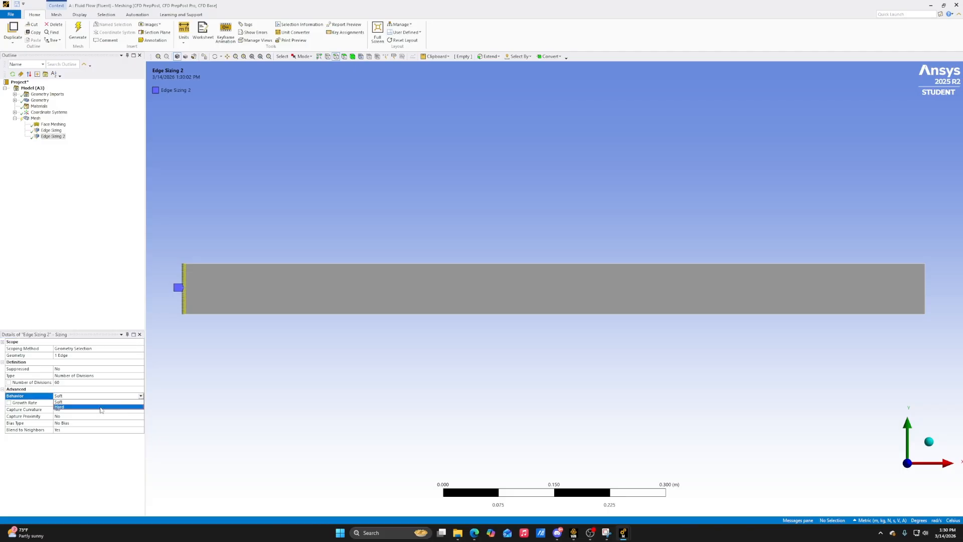
Give the left-edge sizing the one-directional long-to-short bias type with a bias factor of 70
{"action": "scroll", "coordinate": [152, 281], "scroll_direction": "up", "scroll_amount": 3}
{"action": "scroll", "coordinate": [151, 303], "scroll_direction": "down", "scroll_amount": 3}
{"action": "scroll", "coordinate": [155, 266], "scroll_direction": "up", "scroll_amount": 1}
{"action": "scroll", "coordinate": [148, 273], "scroll_direction": "down", "scroll_amount": 3}
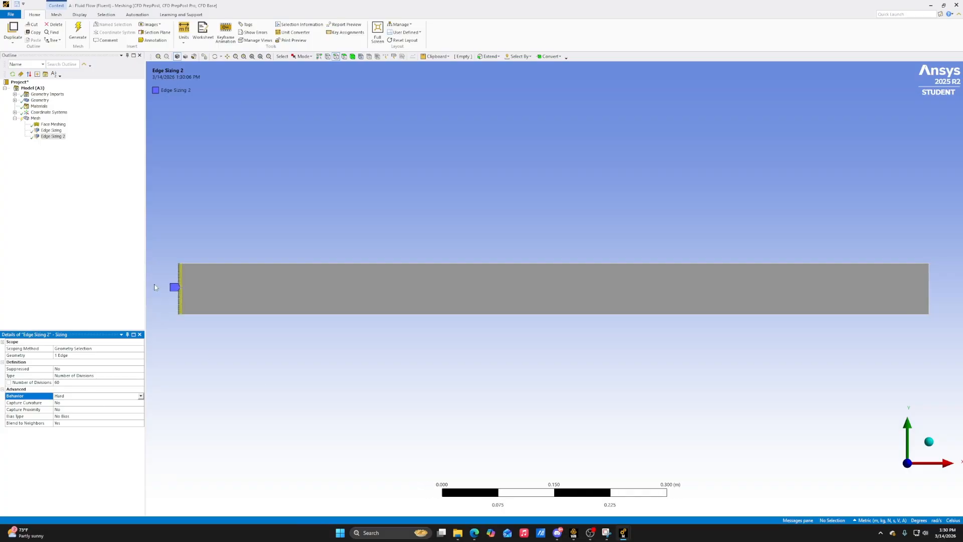
{"action": "left_click", "coordinate": [79, 416]}
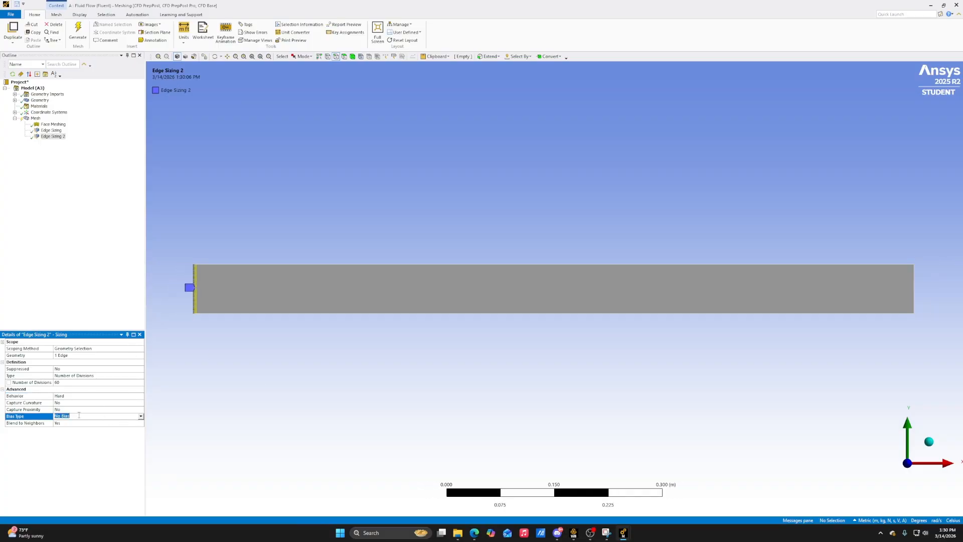
{"action": "left_click", "coordinate": [141, 416]}
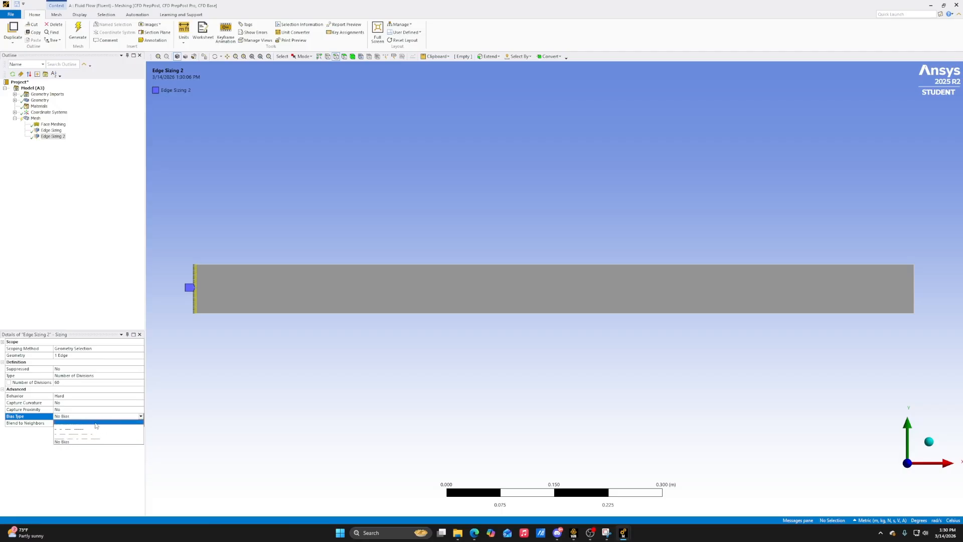
{"action": "left_click", "coordinate": [67, 424]}
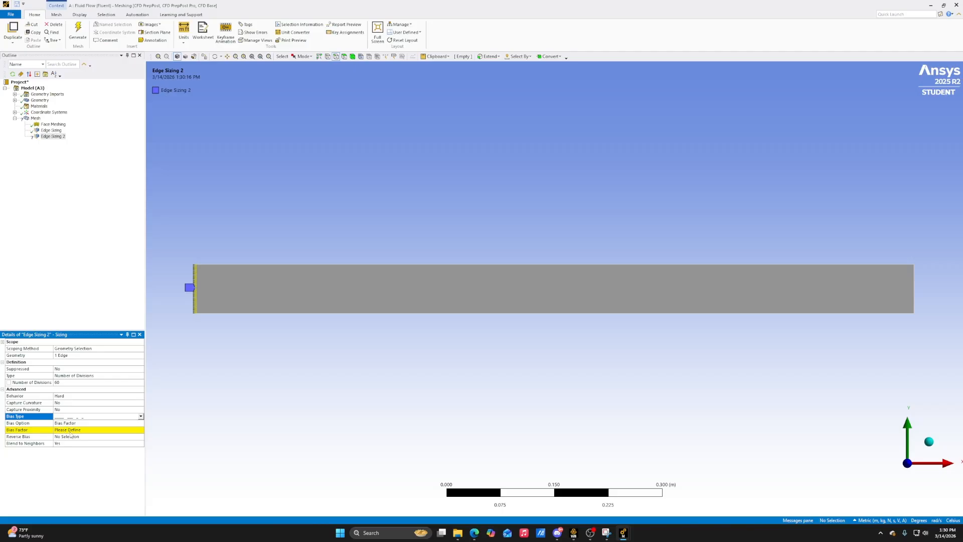
{"action": "left_click", "coordinate": [81, 430]}
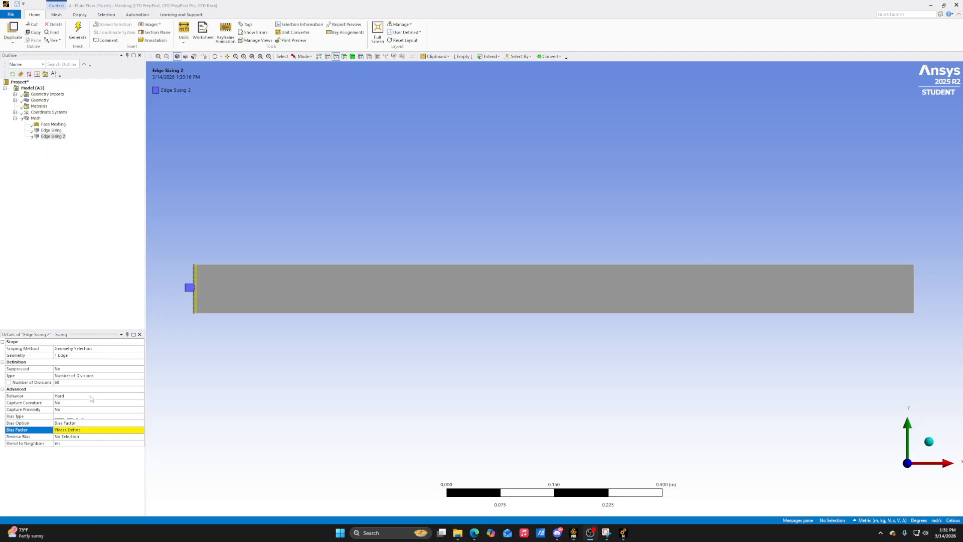
{"action": "left_click", "coordinate": [86, 430]}
{"action": "type", "text": "70"}
{"action": "key", "text": "Return"}
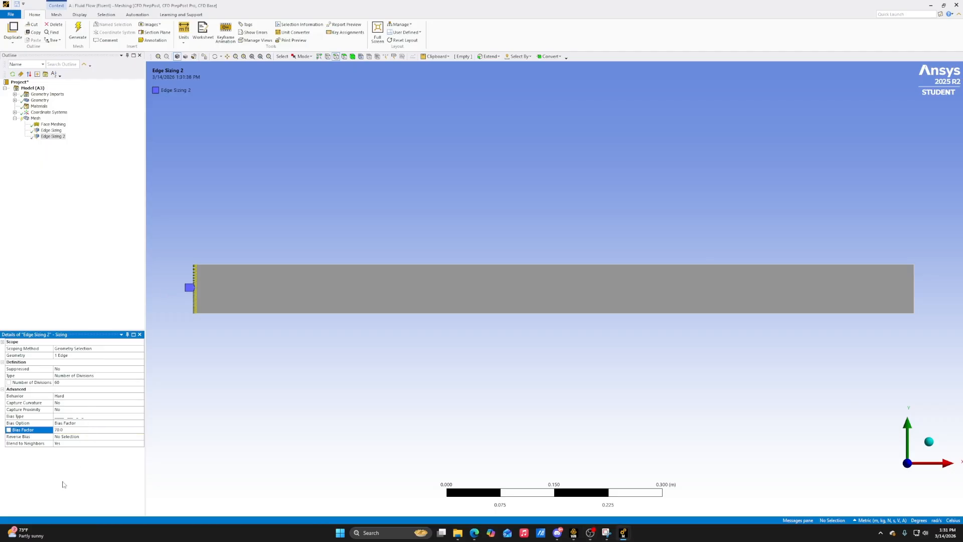
Check the biased divisions on the left edge up close and generate the mesh
{"action": "scroll", "coordinate": [211, 286], "scroll_direction": "up", "scroll_amount": 6}
{"action": "scroll", "coordinate": [152, 305], "scroll_direction": "down", "scroll_amount": 7}
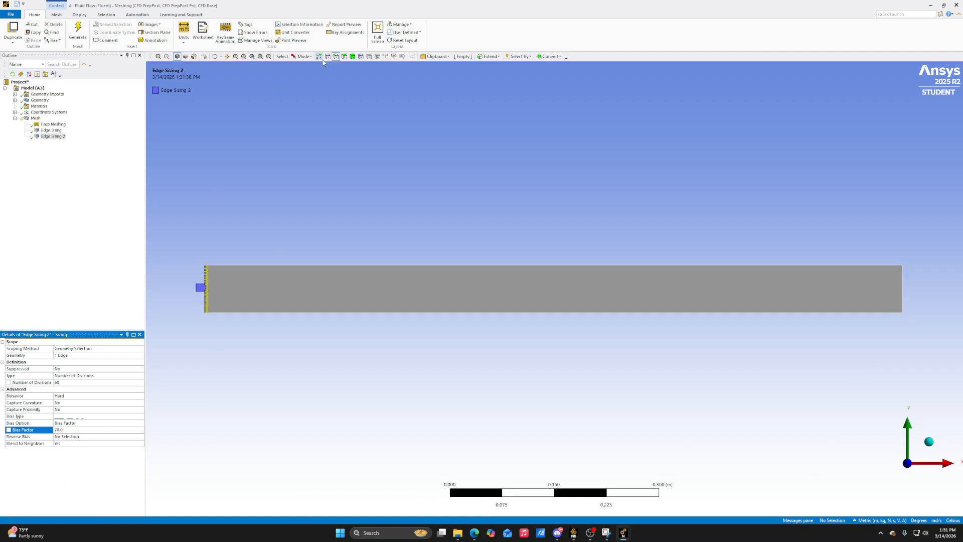
{"action": "left_click", "coordinate": [243, 56]}
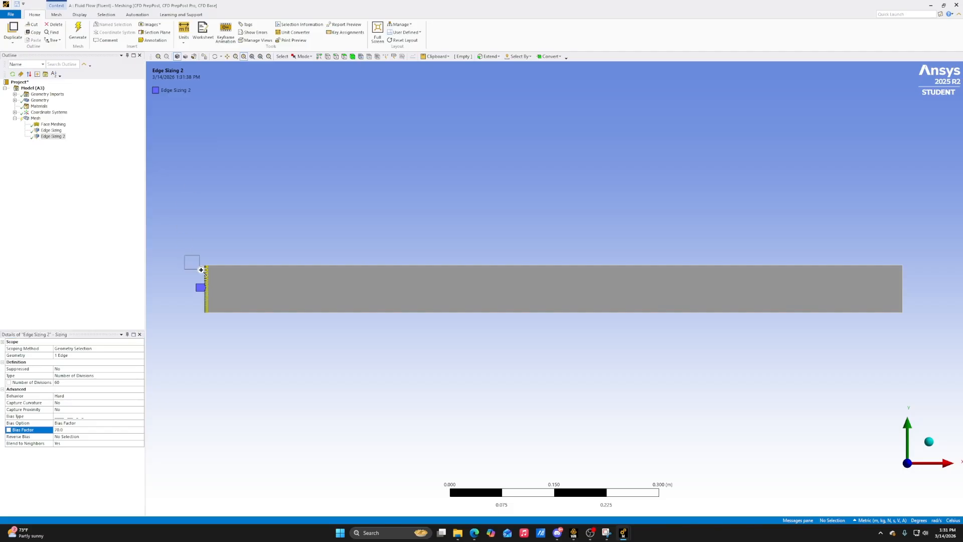
{"action": "left_click_drag", "start_coordinate": [187, 260], "coordinate": [266, 320]}
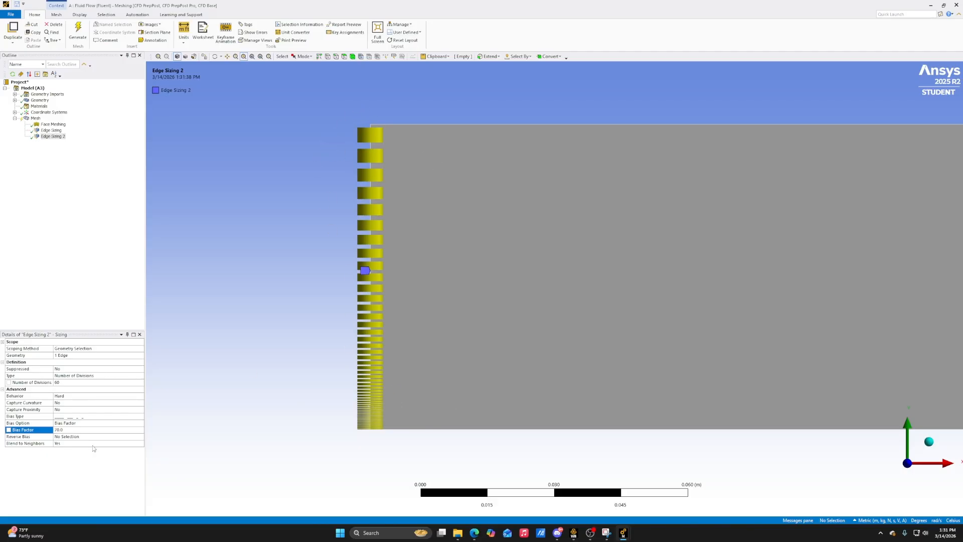
{"action": "left_click", "coordinate": [78, 32]}
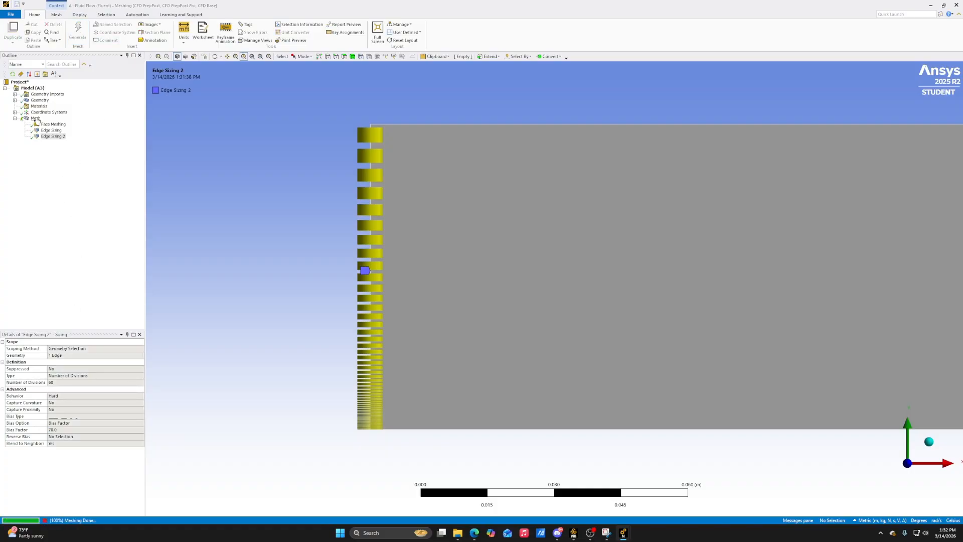
{"action": "left_click", "coordinate": [159, 56]}
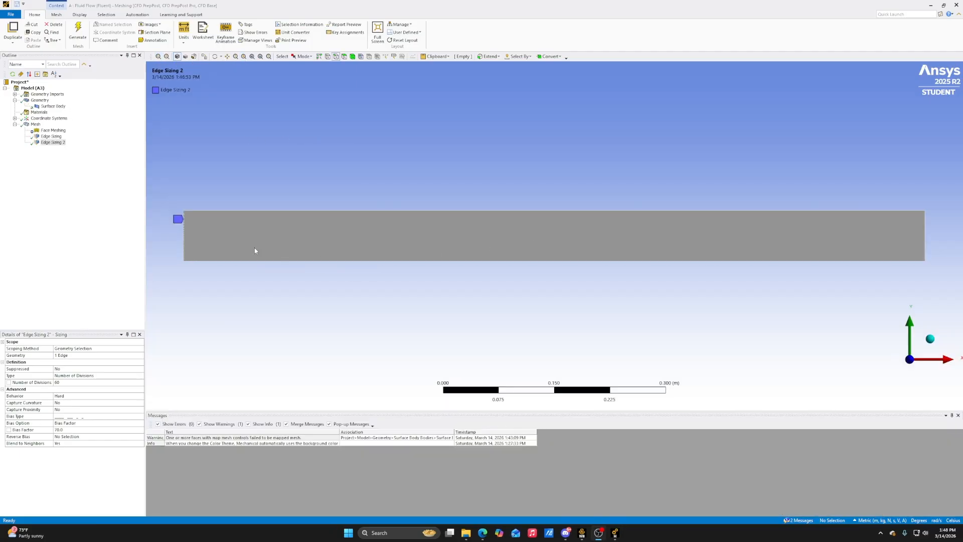
Insert a mesh sizing control and scope it to the rectangle's right edge
{"action": "right_click", "coordinate": [35, 124]}
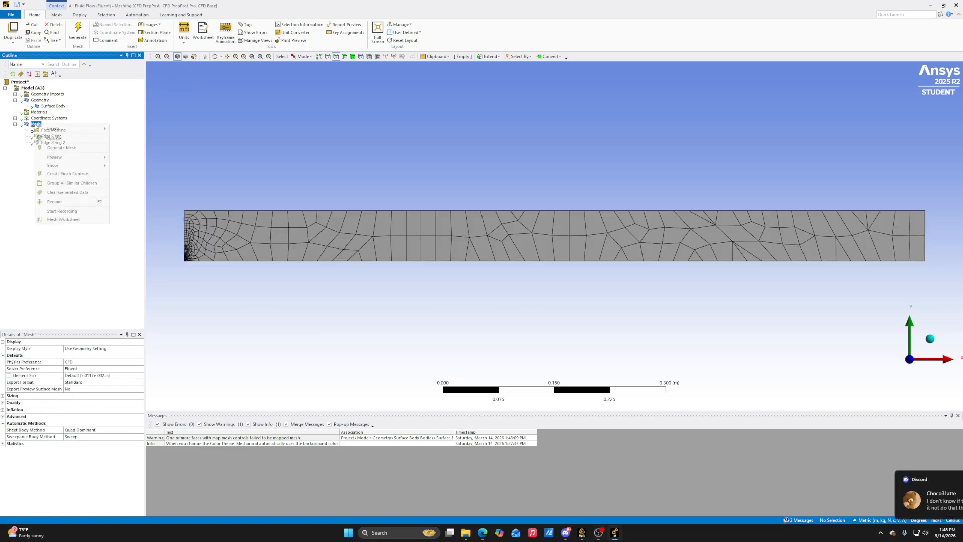
{"action": "mouse_move", "coordinate": [76, 131]}
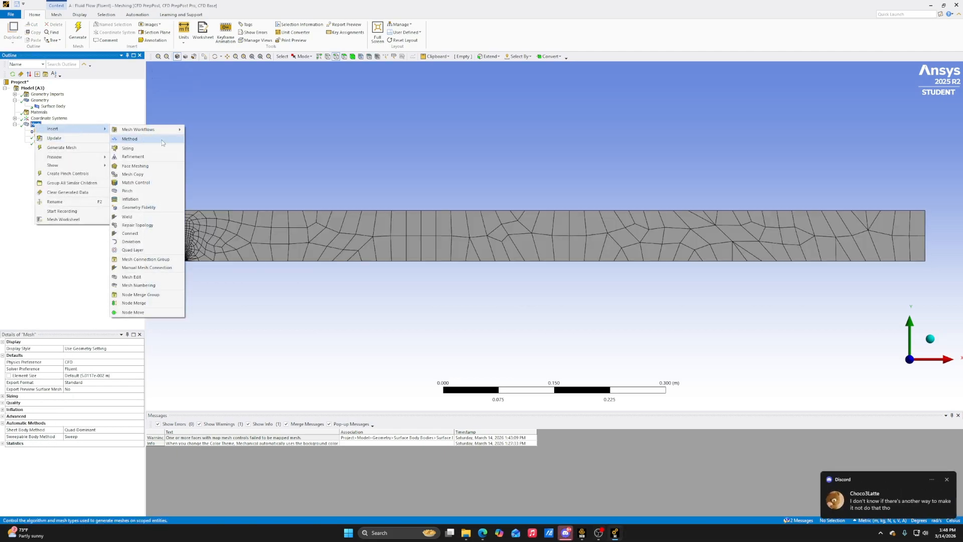
{"action": "left_click", "coordinate": [128, 148]}
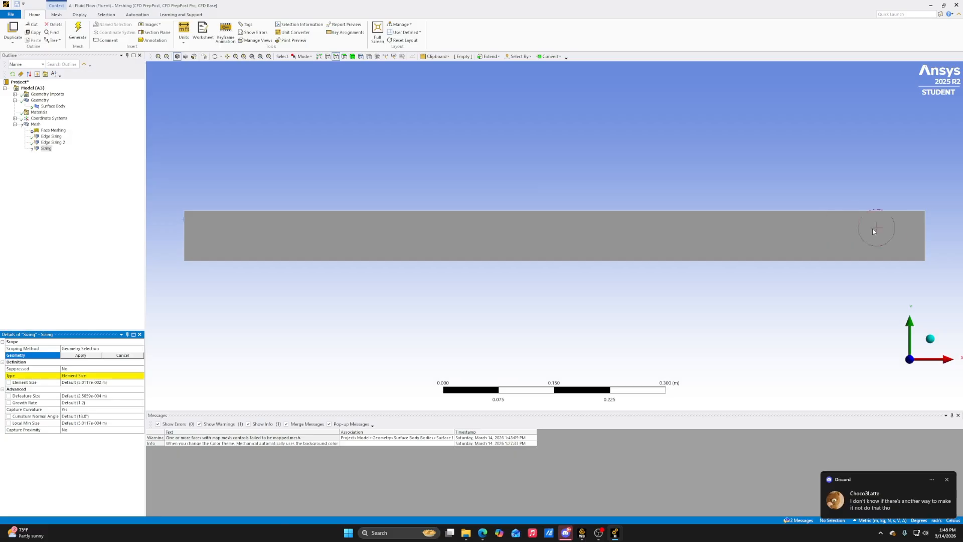
{"action": "left_click", "coordinate": [925, 231]}
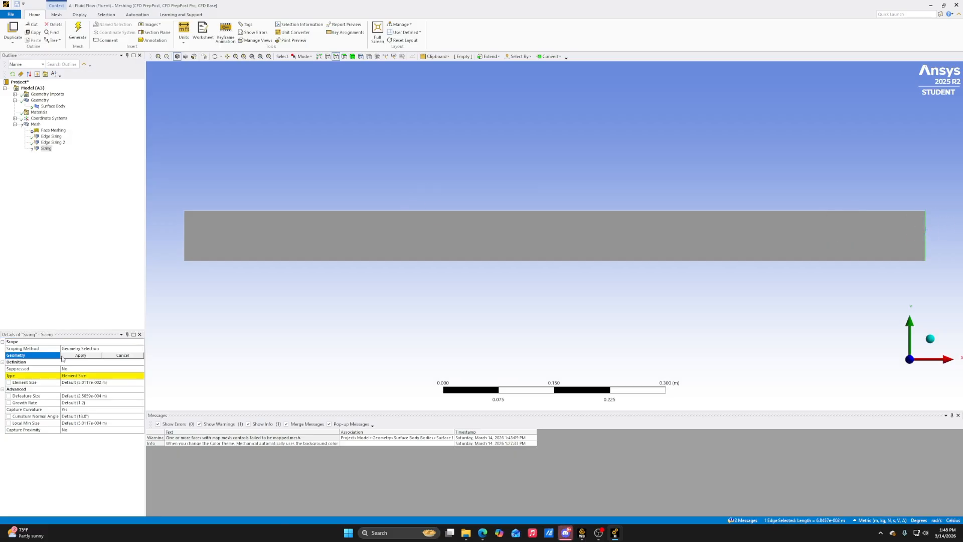
{"action": "left_click", "coordinate": [80, 355]}
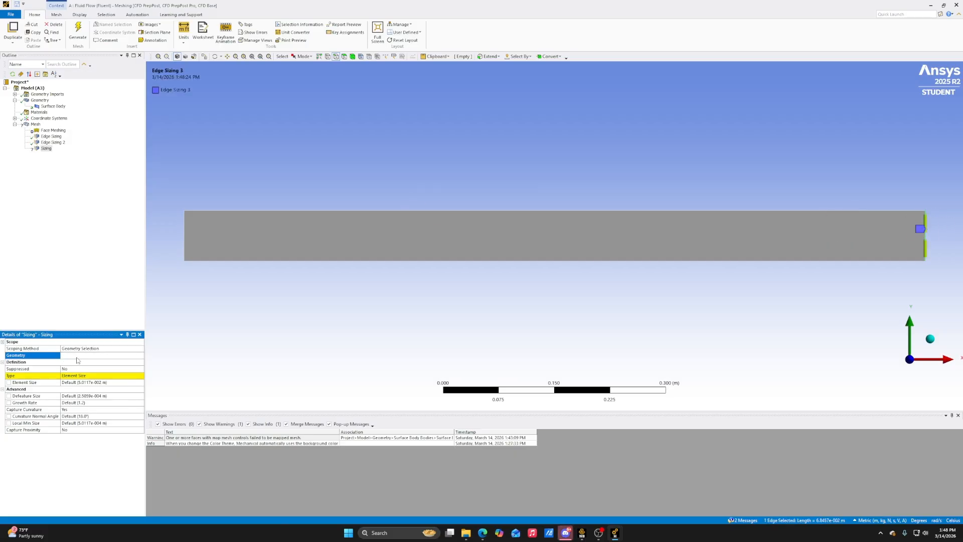
Define the right-edge sizing by Number of Divisions and set it to 60
{"action": "left_click", "coordinate": [100, 375]}
{"action": "left_click", "coordinate": [101, 375]}
{"action": "left_click", "coordinate": [106, 387]}
{"action": "left_click", "coordinate": [100, 383]}
{"action": "type", "text": "60"}
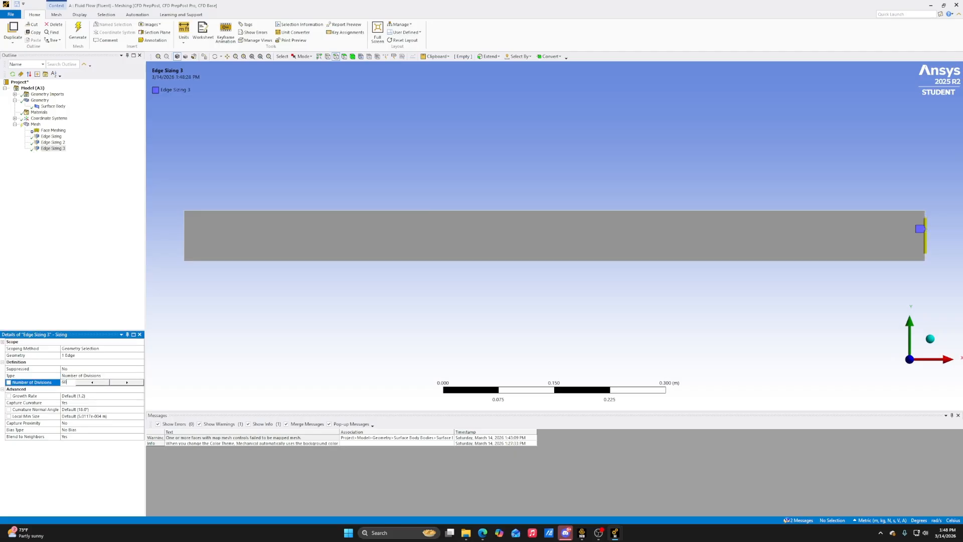
{"action": "key", "text": "Return"}
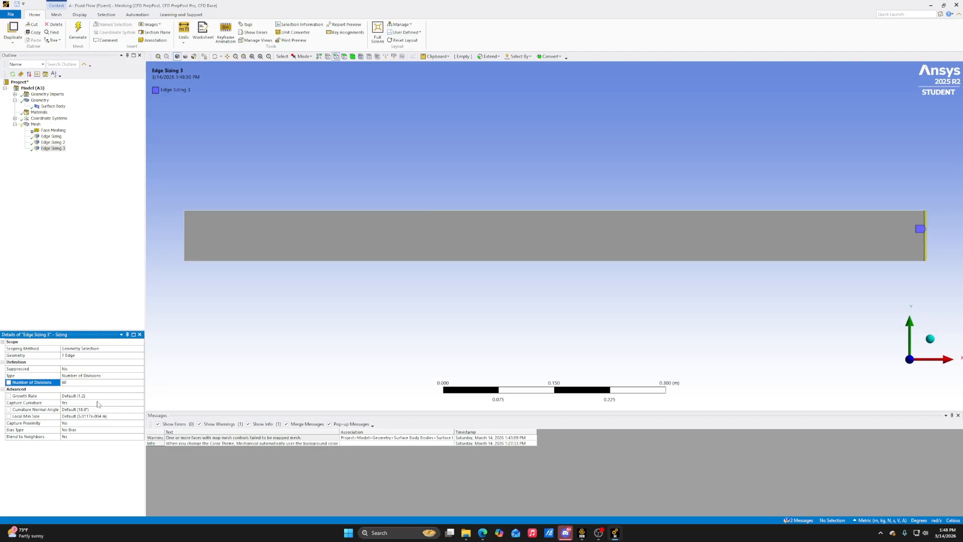
Turn off curvature capture for the right-edge sizing and set its behavior to Hard
{"action": "left_click", "coordinate": [102, 403]}
{"action": "left_click", "coordinate": [108, 403]}
{"action": "left_click", "coordinate": [116, 409]}
{"action": "left_click", "coordinate": [126, 396]}
{"action": "left_click", "coordinate": [125, 396]}
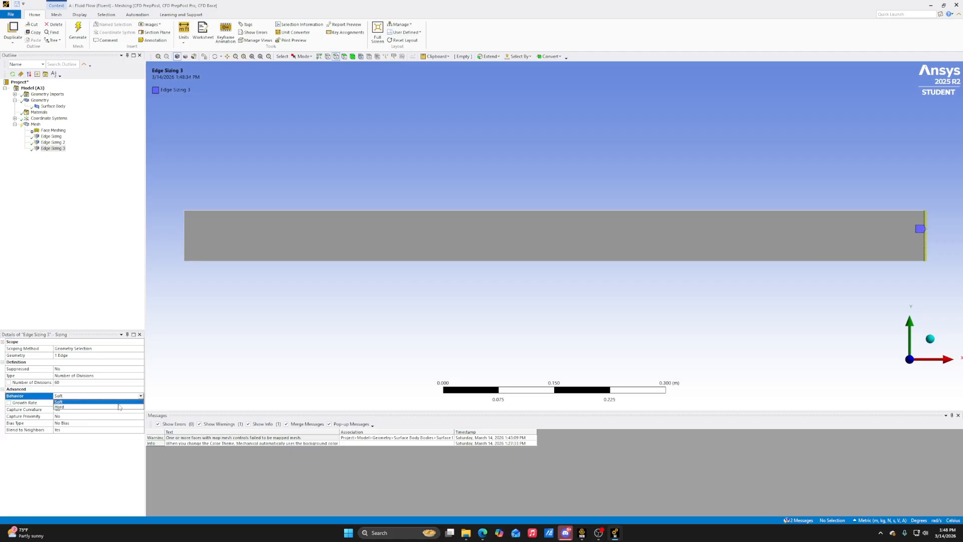
{"action": "left_click", "coordinate": [118, 406]}
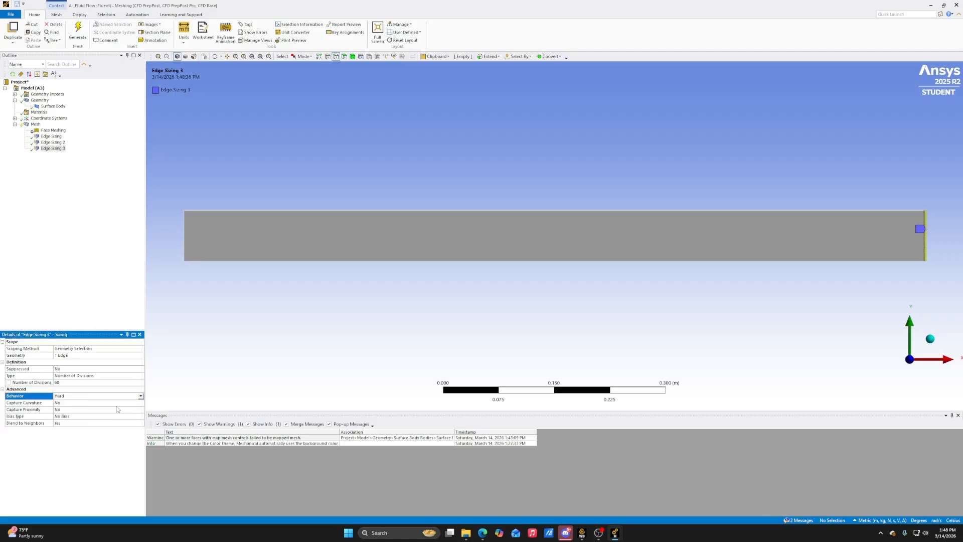
Give the right-edge sizing the one-directional long-to-short bias type with a bias factor of 70
{"action": "left_click", "coordinate": [64, 416]}
{"action": "left_click", "coordinate": [141, 416]}
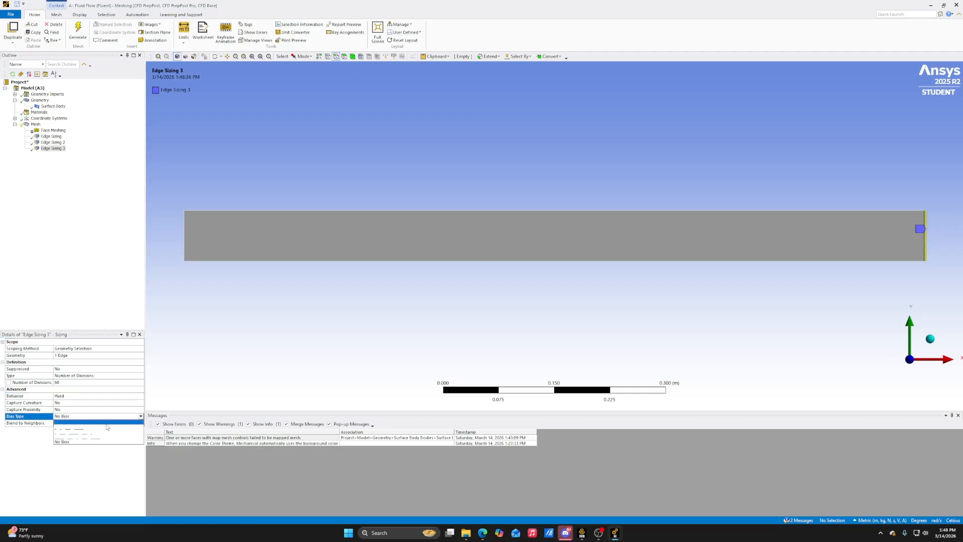
{"action": "left_click", "coordinate": [94, 431]}
{"action": "left_click", "coordinate": [79, 431]}
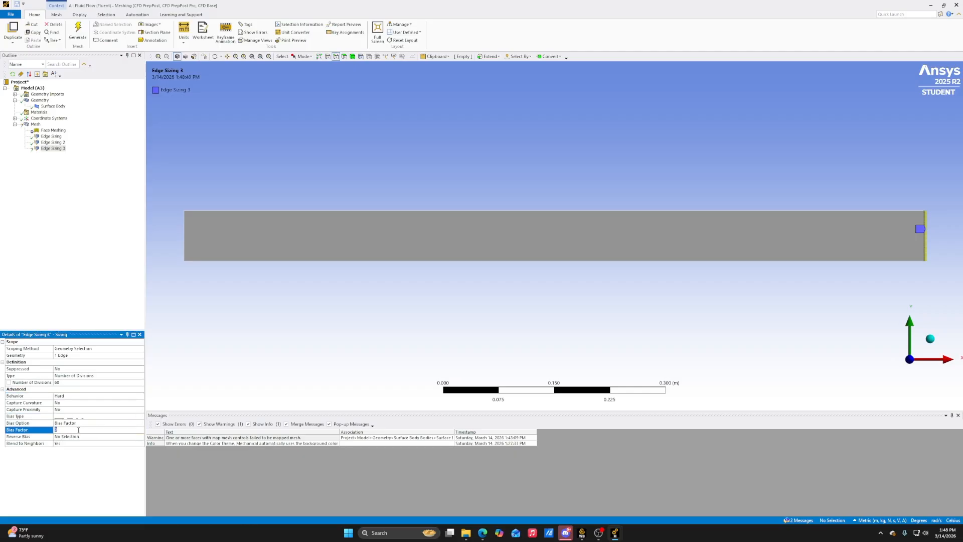
{"action": "type", "text": "70"}
{"action": "key", "text": "Return"}
Reverse the bias of the right-edge sizing by assigning the right edge as its Reverse Bias selection
{"action": "left_click", "coordinate": [244, 57]}
{"action": "left_click_drag", "start_coordinate": [895, 193], "coordinate": [957, 266]}
{"action": "middle_click_drag", "start_coordinate": [629, 184], "coordinate": [610, 260], "text": "shift"}
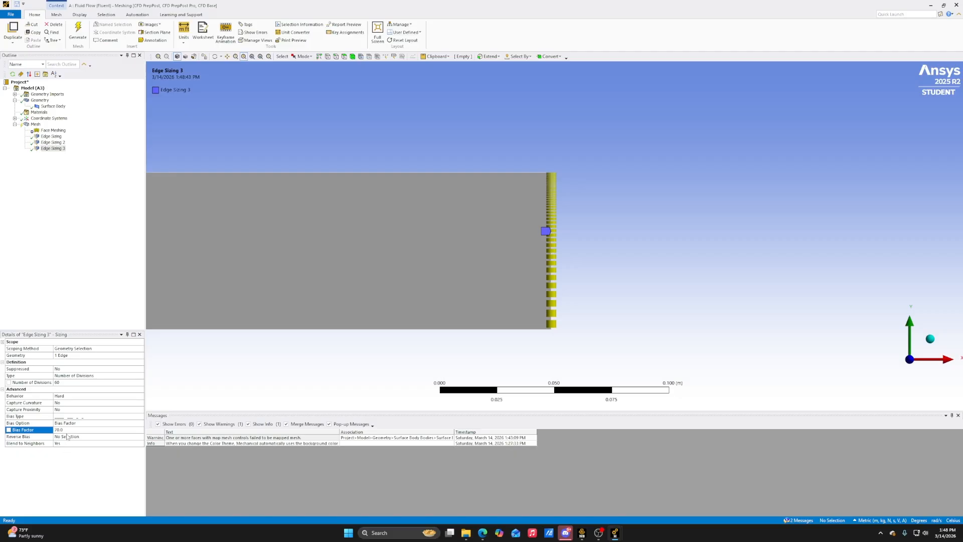
{"action": "key", "text": "Return"}
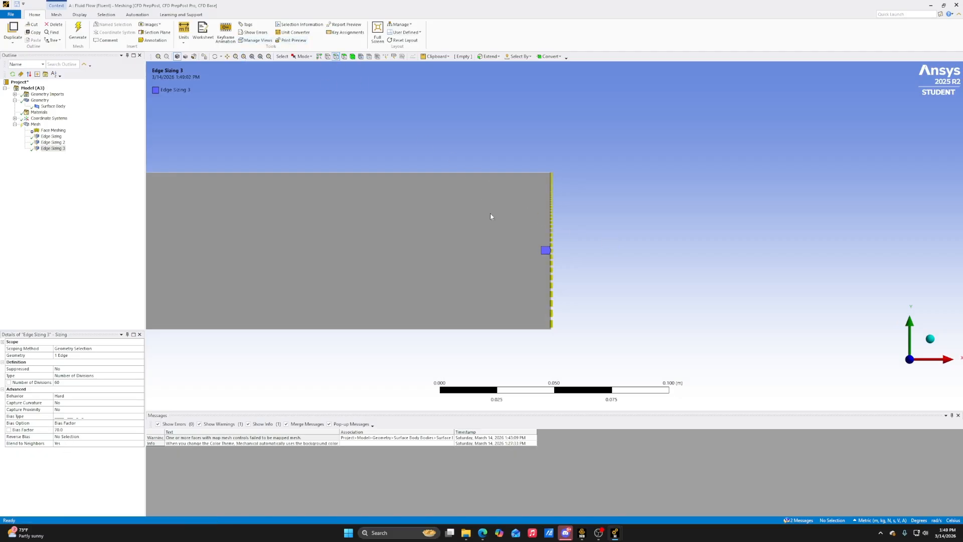
{"action": "left_click", "coordinate": [552, 285]}
{"action": "left_click", "coordinate": [74, 439]}
{"action": "left_click", "coordinate": [64, 436]}
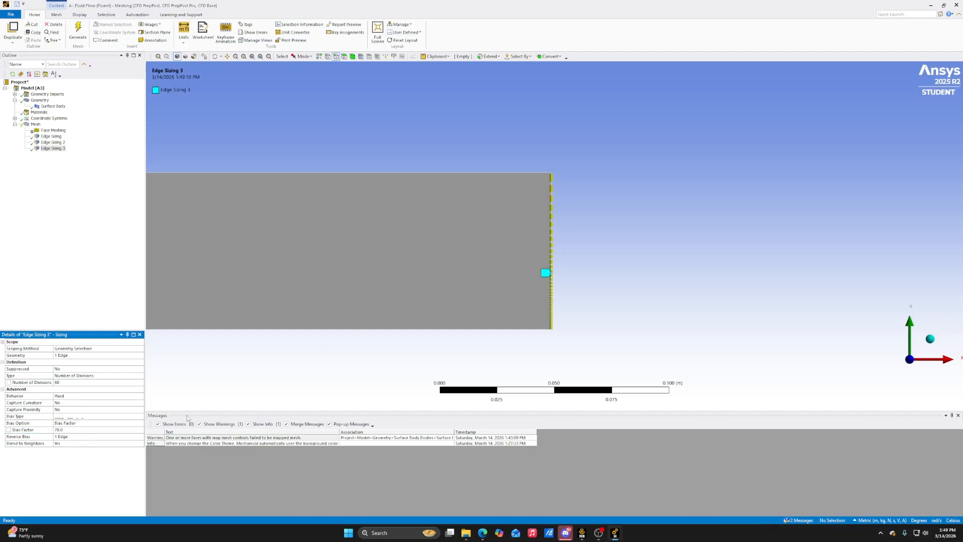
Generate the mesh with the reversed right-edge bias and display it over the whole rectangle
{"action": "scroll", "coordinate": [552, 271], "scroll_direction": "up", "scroll_amount": 4}
{"action": "scroll", "coordinate": [547, 370], "scroll_direction": "down", "scroll_amount": 2}
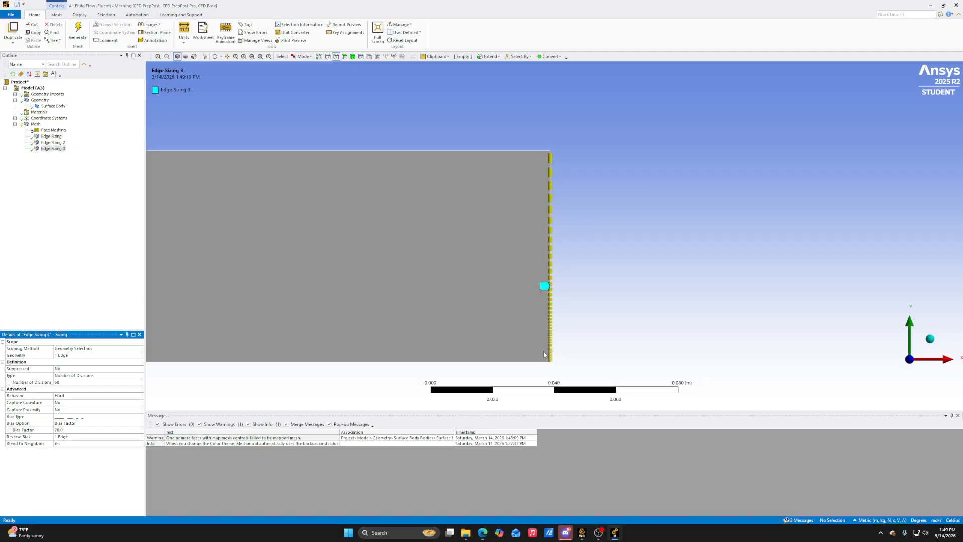
{"action": "left_click", "coordinate": [78, 31]}
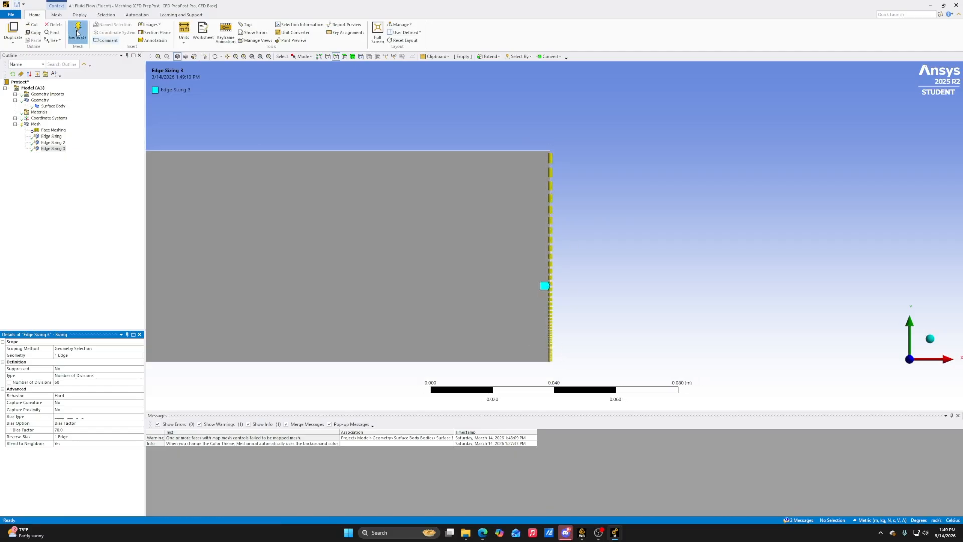
{"action": "left_click", "coordinate": [35, 124]}
{"action": "scroll", "coordinate": [460, 198], "scroll_direction": "down", "scroll_amount": 1}
{"action": "scroll", "coordinate": [461, 198], "scroll_direction": "down", "scroll_amount": 8}
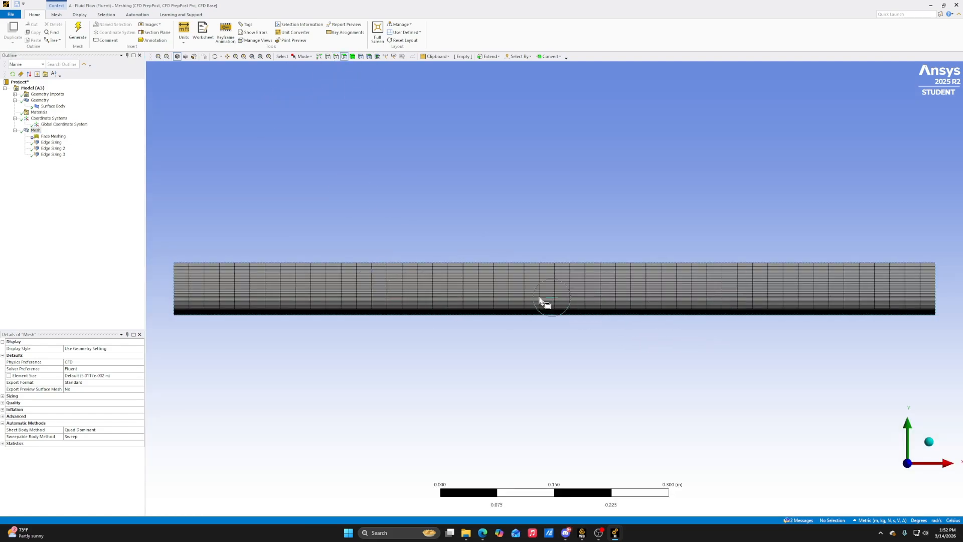
Create a named selection called Air Flow from the rectangle's face and check its scope
{"action": "left_click", "coordinate": [505, 278]}
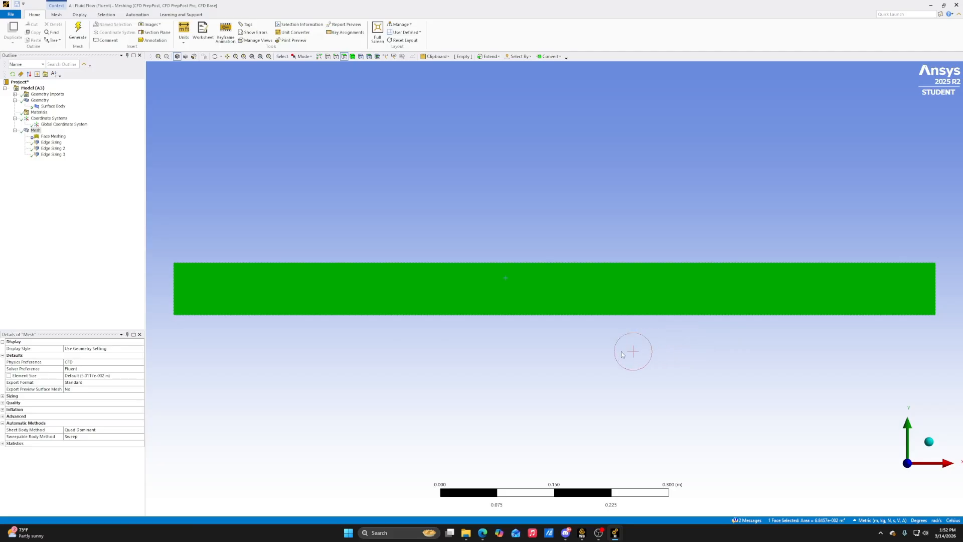
{"action": "key", "text": "n"}
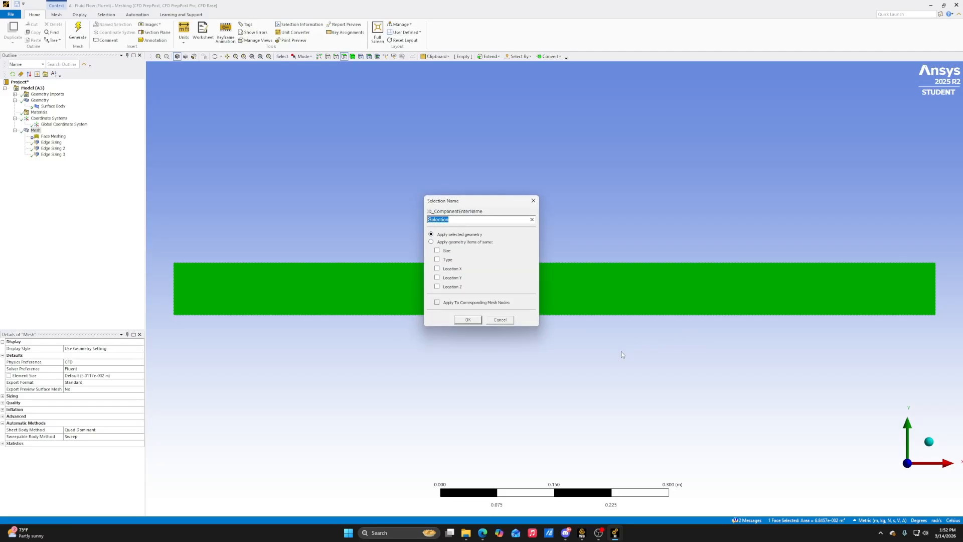
{"action": "type", "text": "Air Flow"}
{"action": "left_click", "coordinate": [468, 320]}
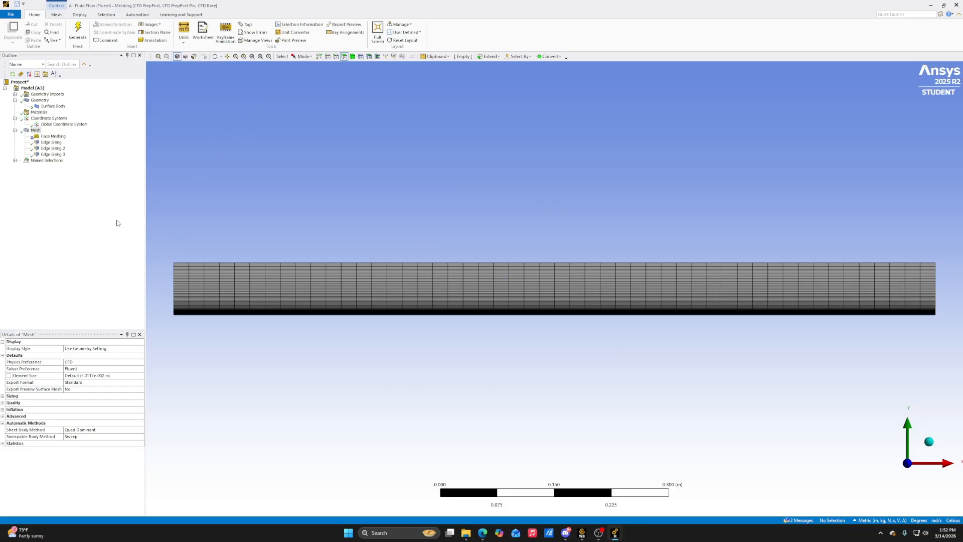
{"action": "left_click", "coordinate": [15, 161]}
{"action": "left_click", "coordinate": [44, 168]}
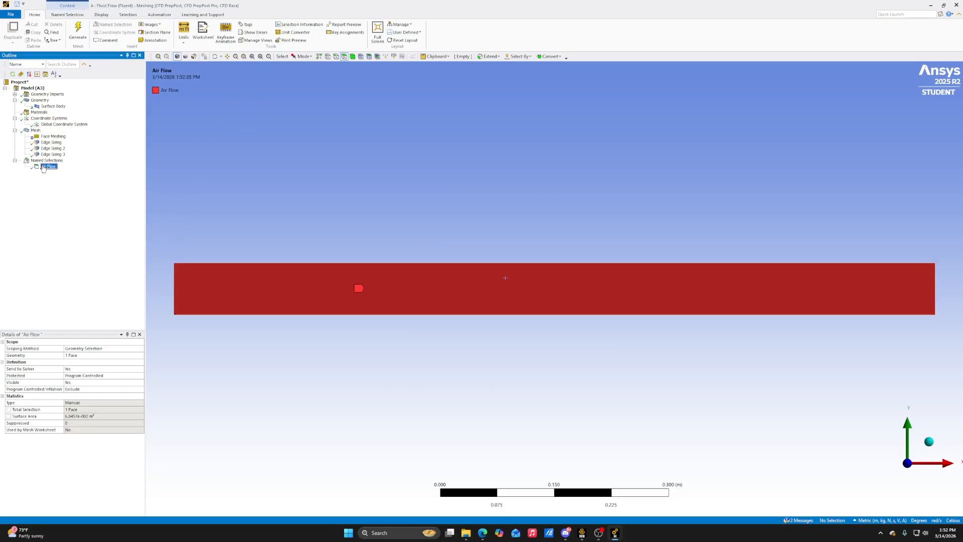
{"action": "left_click", "coordinate": [14, 160]}
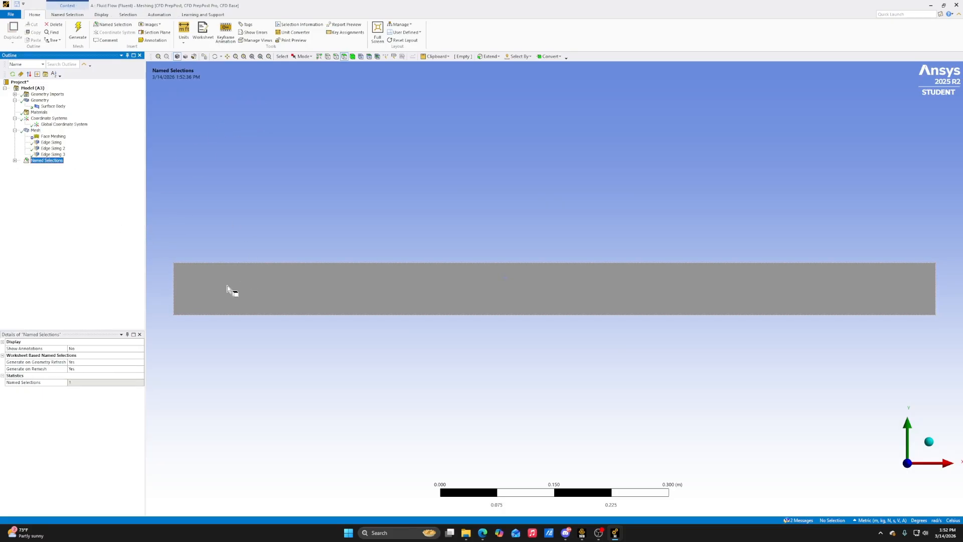
Create a named selection called Inlet from the rectangle's left edge
{"action": "left_click", "coordinate": [336, 56]}
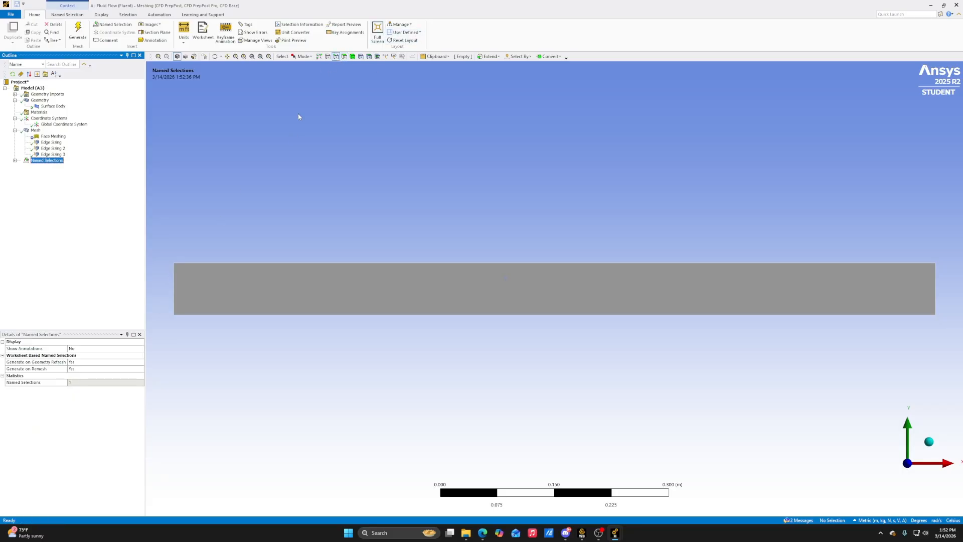
{"action": "left_click", "coordinate": [173, 284]}
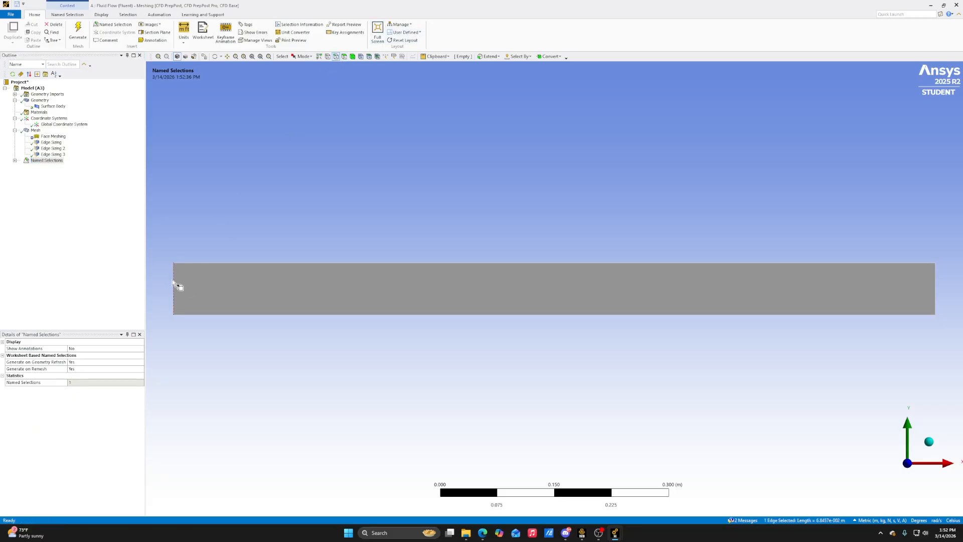
{"action": "key", "text": "n"}
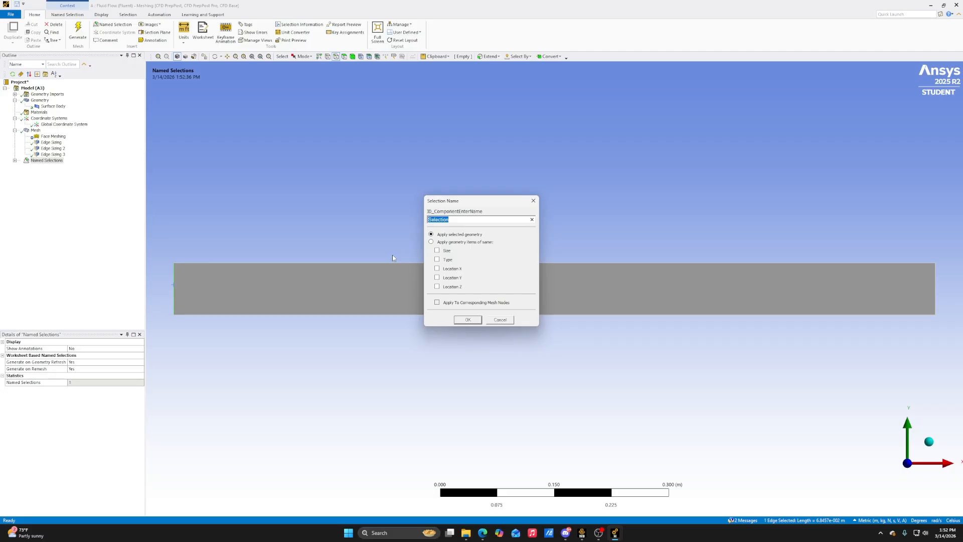
{"action": "type", "text": "Inlet"}
{"action": "left_click", "coordinate": [467, 320]}
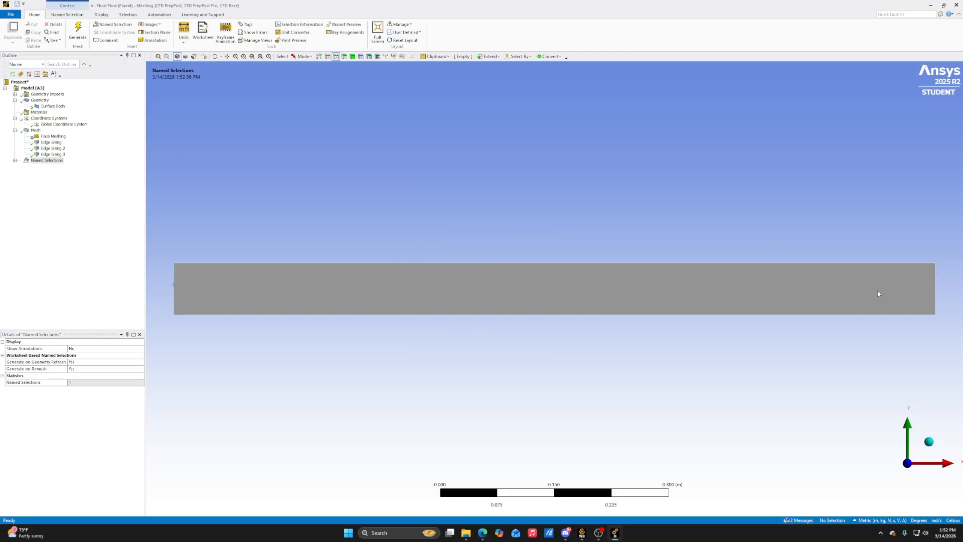
Create a named selection called Outlet from the rectangle's right edge
{"action": "left_click", "coordinate": [937, 288]}
{"action": "key", "text": "n"}
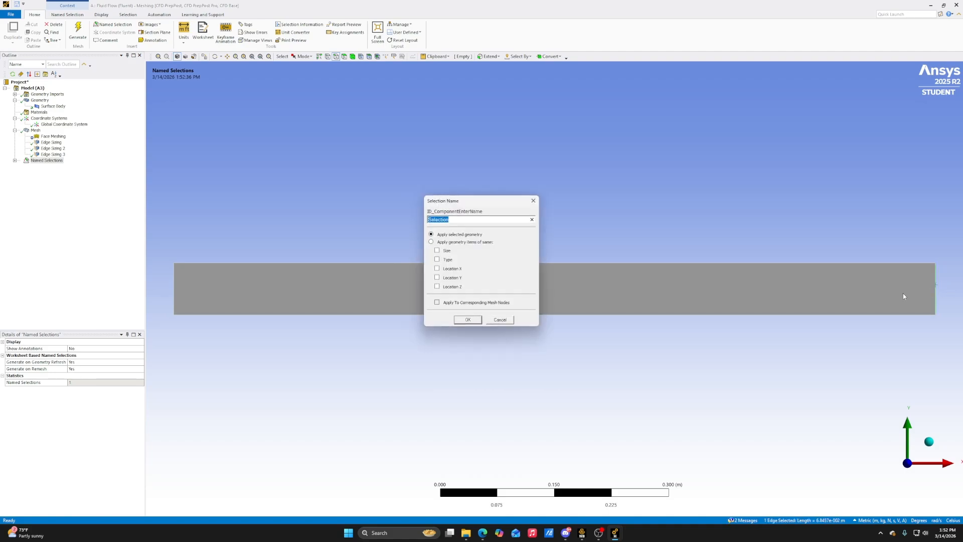
{"action": "type", "text": "Outlet"}
{"action": "left_click", "coordinate": [468, 319]}
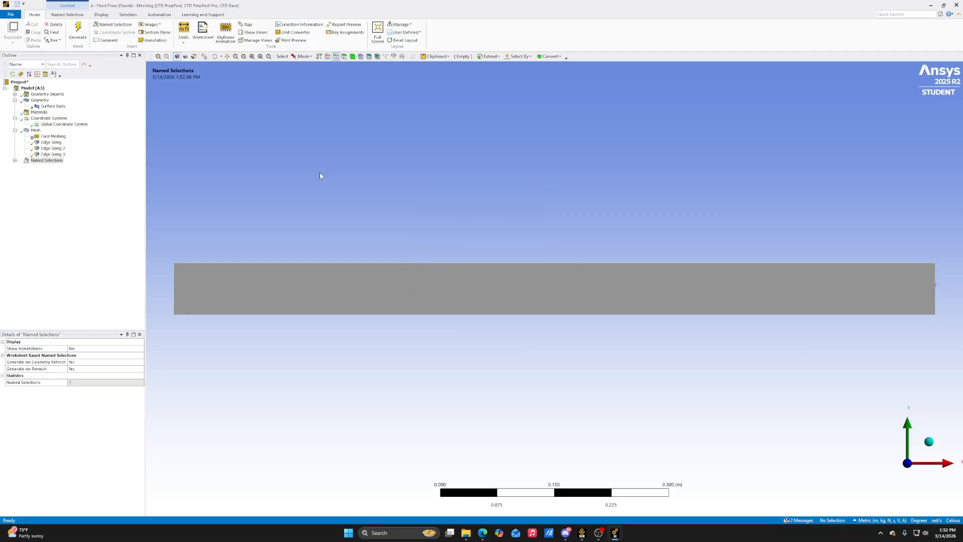
Create a named selection called Plate from the rectangle's bottom edge
{"action": "left_click", "coordinate": [373, 315]}
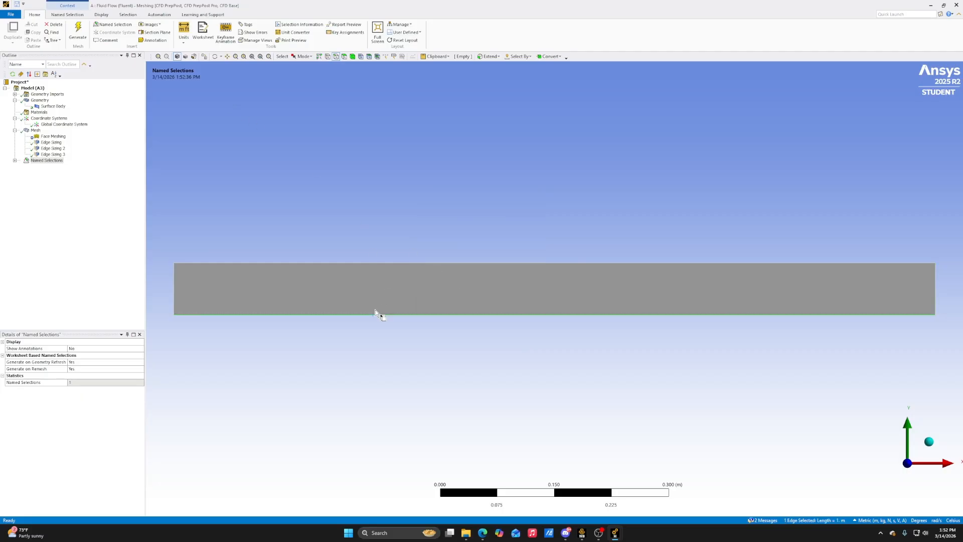
{"action": "type", "text": "n"}
{"action": "type", "text": "Plate"}
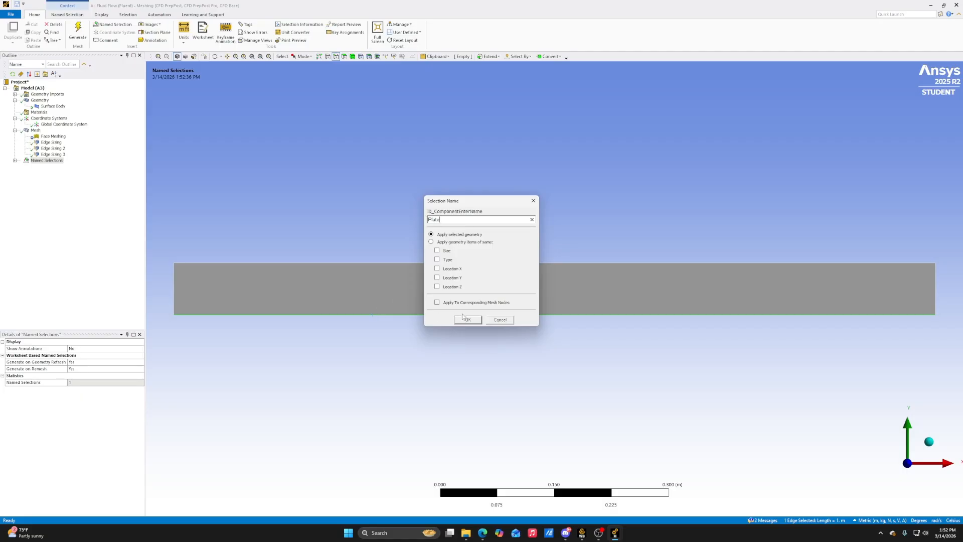
{"action": "left_click", "coordinate": [463, 319]}
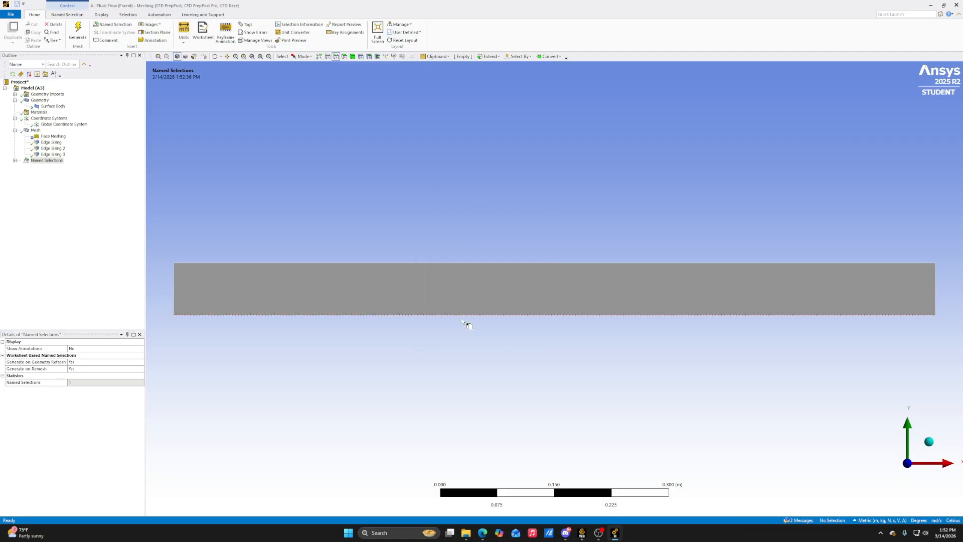
Create a named selection called Field of Pressure from the rectangle's top edge and list all named selections
{"action": "left_click", "coordinate": [394, 263]}
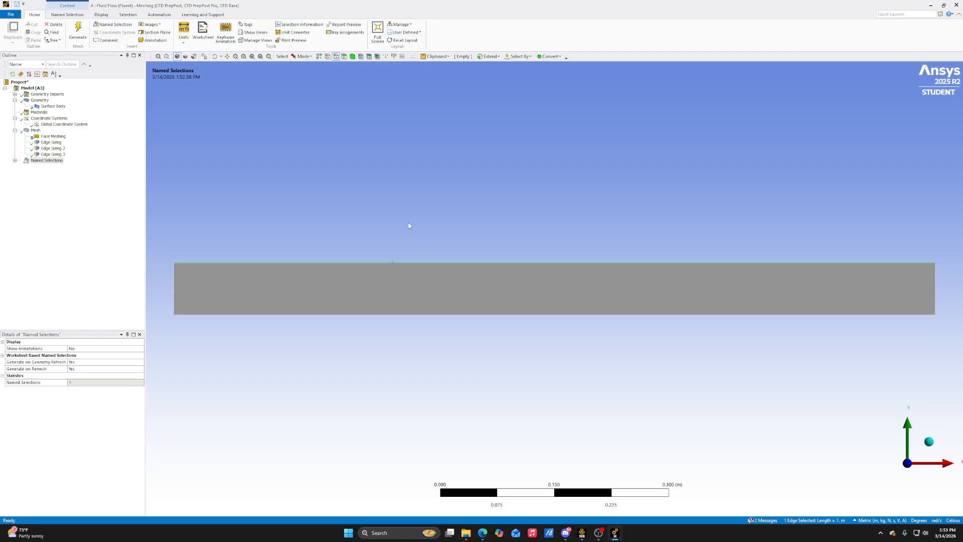
{"action": "key", "text": "n"}
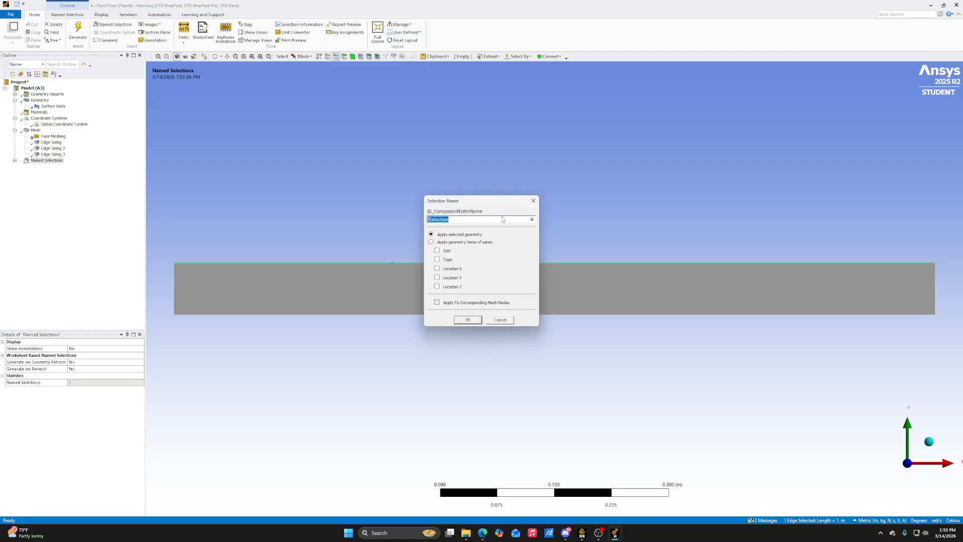
{"action": "key", "text": "BackSpace"}
{"action": "key", "text": "BackSpace"}
{"action": "type", "text": "ieleld of Pressure"}
{"action": "left_click", "coordinate": [472, 319]}
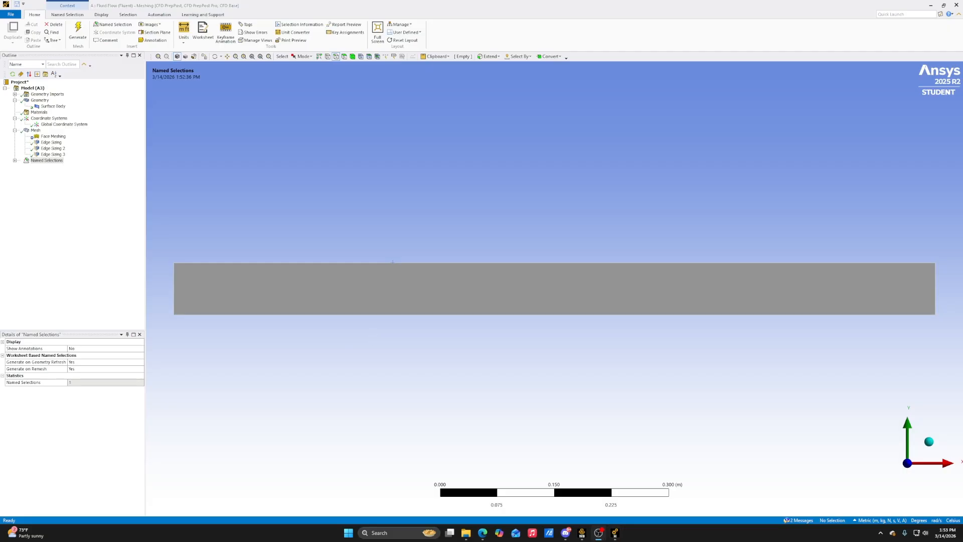
{"action": "left_click", "coordinate": [15, 162]}
{"action": "left_click", "coordinate": [15, 161]}
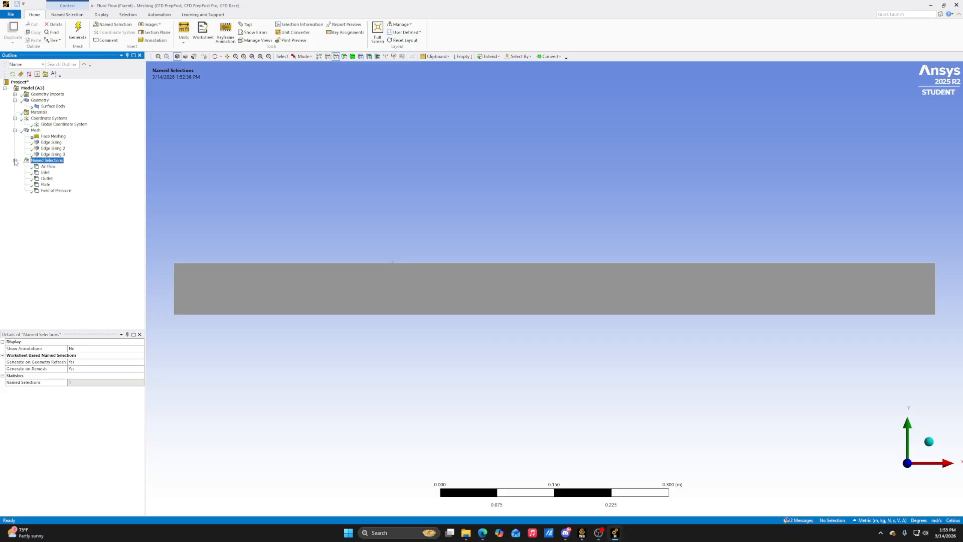
Review the geometry assigned to the Air Flow, Inlet, Outlet, Plate and Field of Pressure named selections
{"action": "left_click", "coordinate": [48, 167]}
{"action": "left_click", "coordinate": [48, 173]}
{"action": "left_click", "coordinate": [48, 180]}
{"action": "left_click", "coordinate": [46, 184]}
{"action": "left_click", "coordinate": [55, 191]}
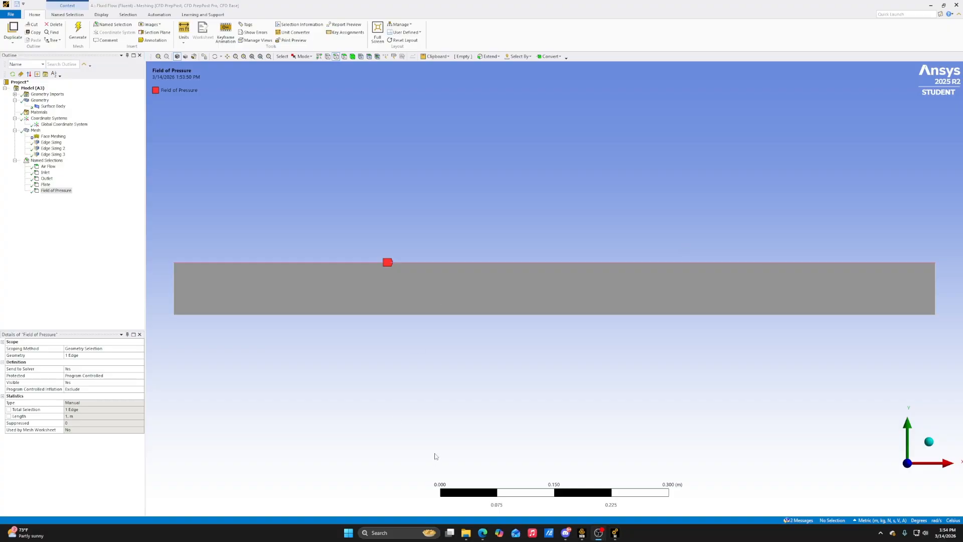
Switch to Workbench, update the Fluid Flow system's mesh and launch its Fluent setup with double precision
{"action": "left_click", "coordinate": [582, 533]}
{"action": "right_click", "coordinate": [136, 97]}
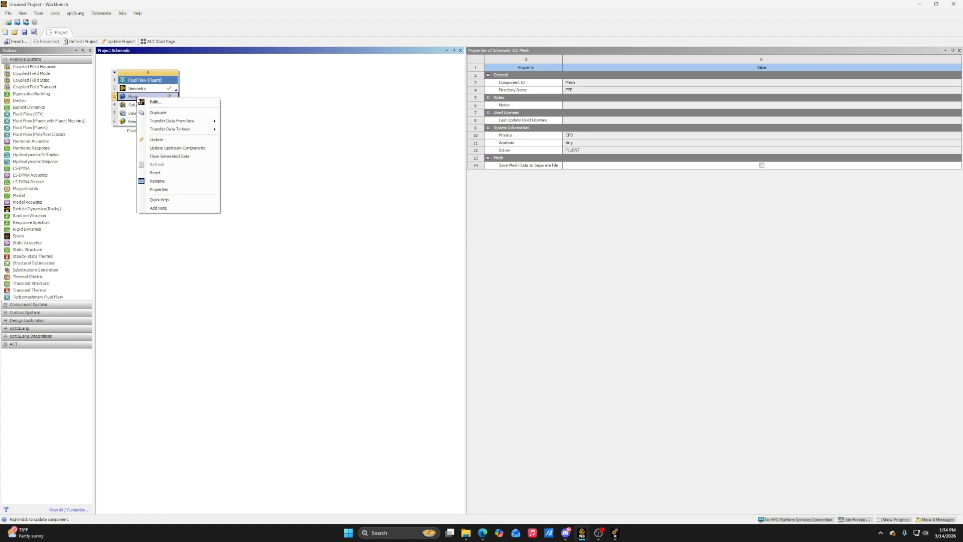
{"action": "left_click", "coordinate": [193, 140]}
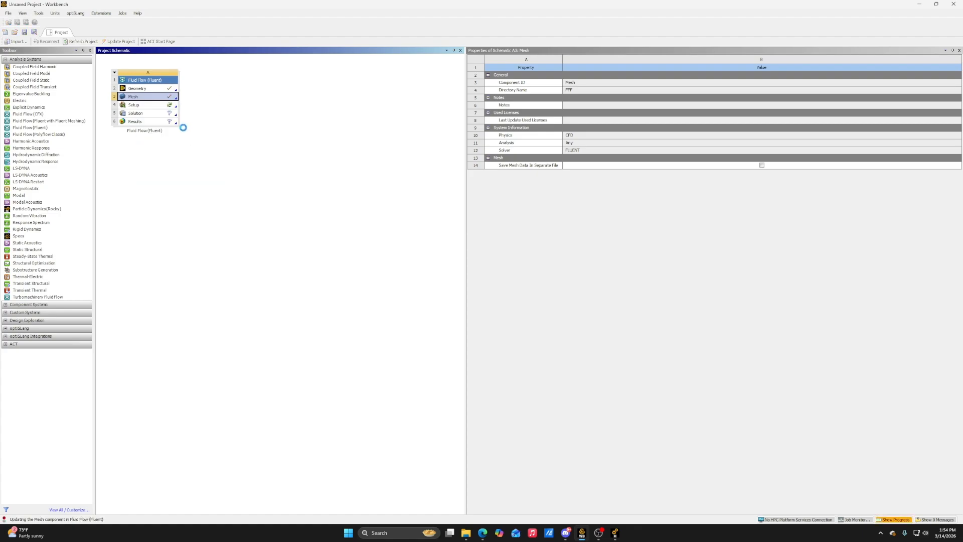
{"action": "double_click", "coordinate": [156, 105]}
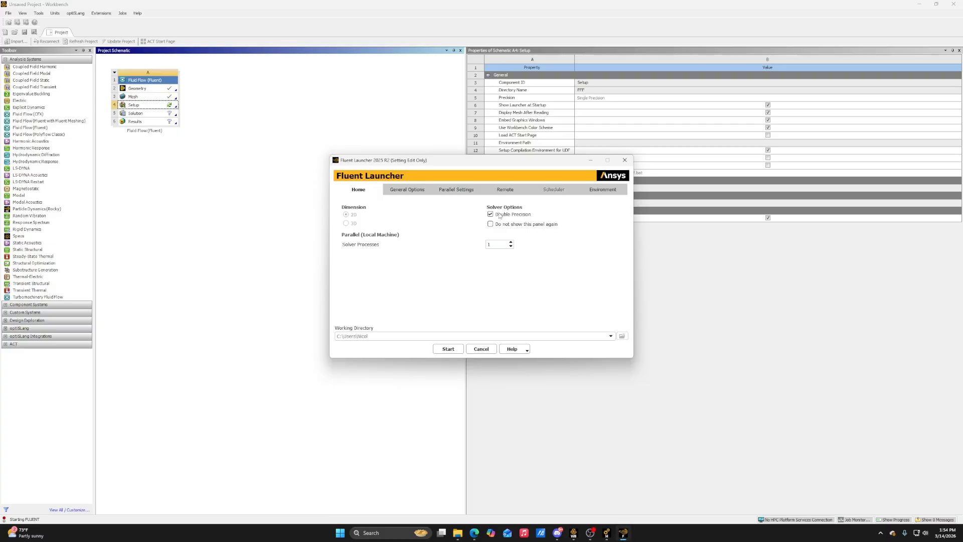
{"action": "left_click", "coordinate": [448, 349]}
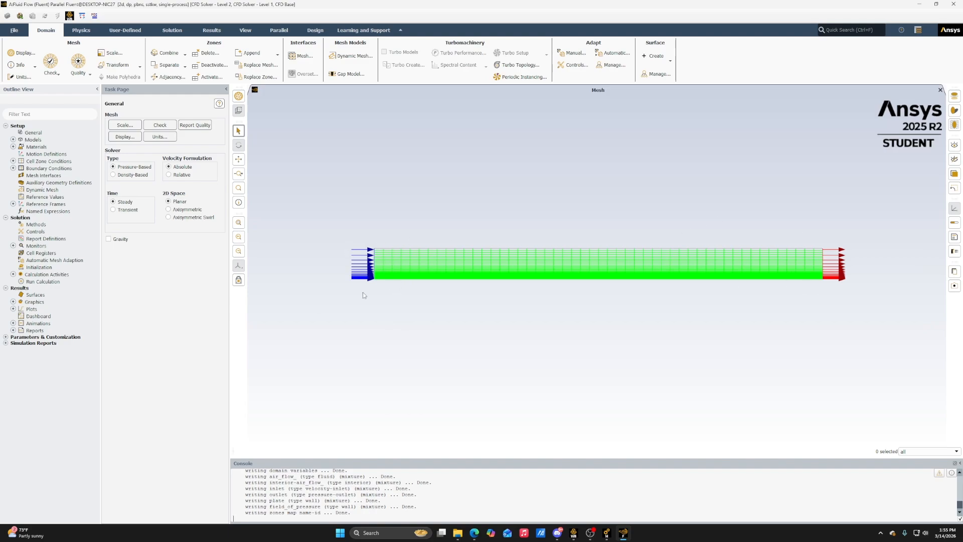
Set the viscous model to Laminar
{"action": "left_click", "coordinate": [13, 140]}
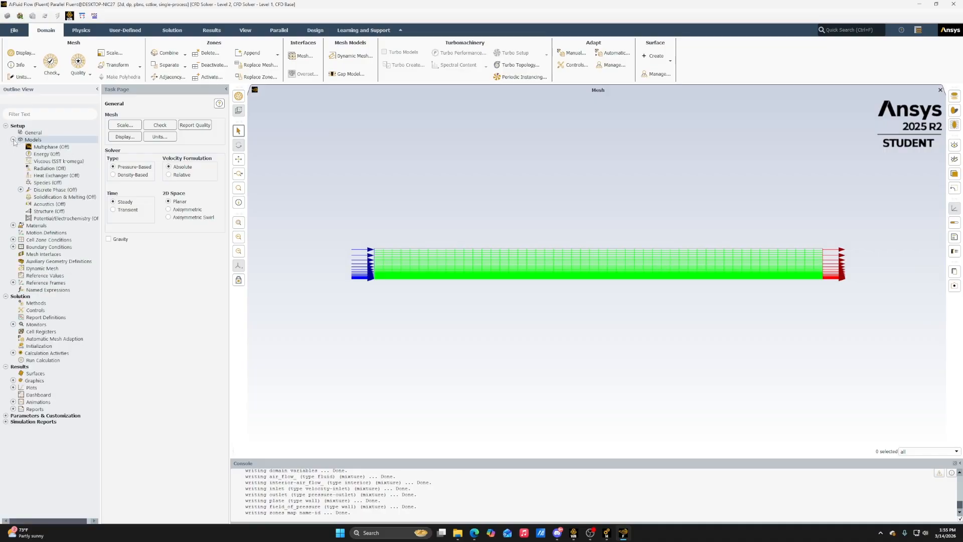
{"action": "double_click", "coordinate": [54, 162]}
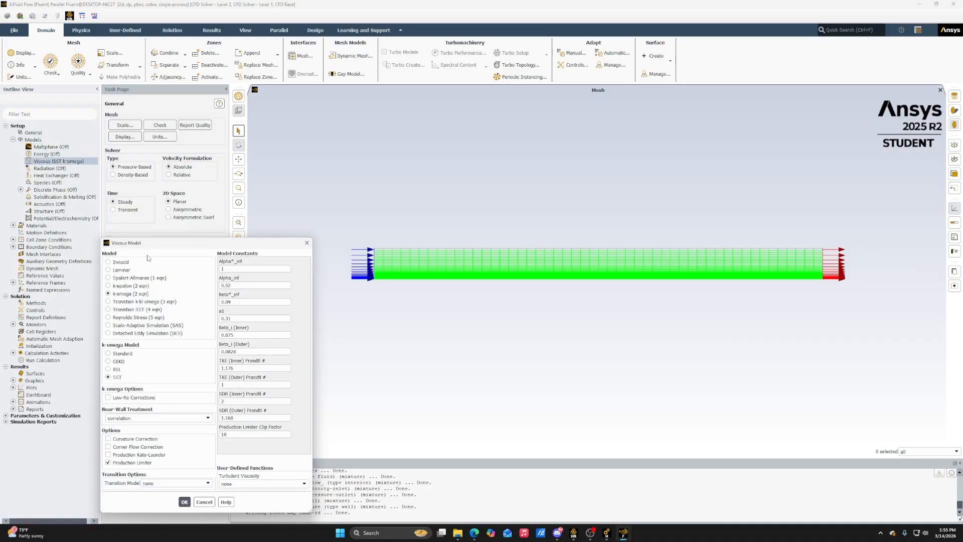
{"action": "left_click", "coordinate": [122, 271]}
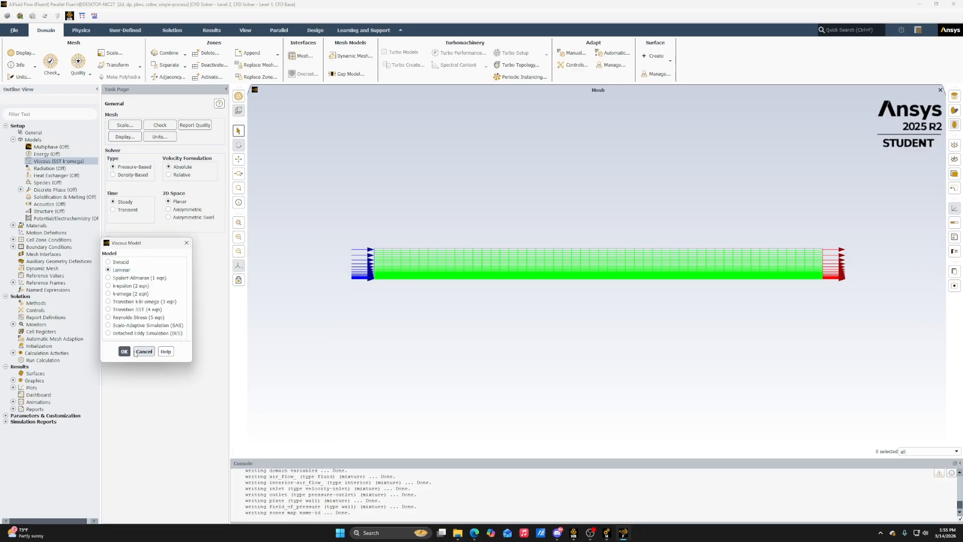
{"action": "left_click", "coordinate": [124, 352]}
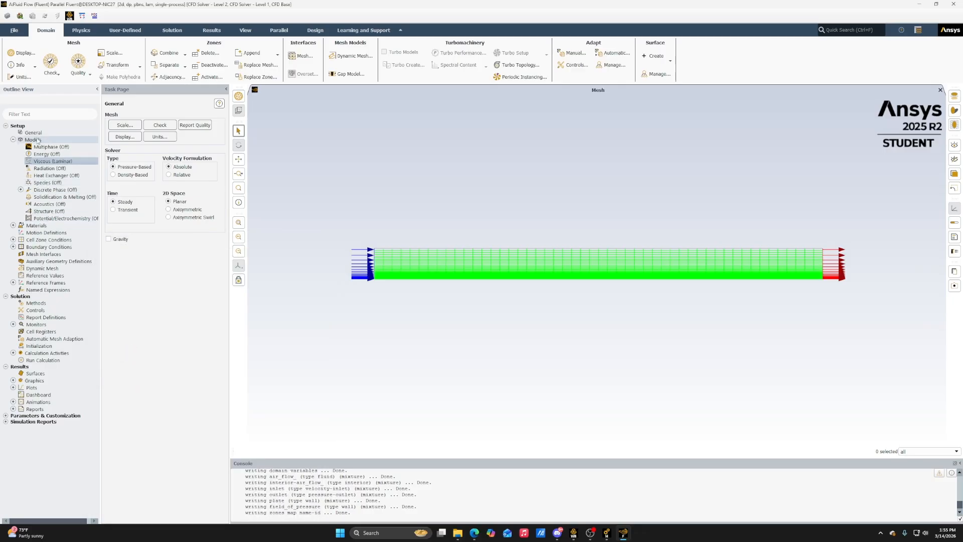
{"action": "left_click", "coordinate": [13, 139]}
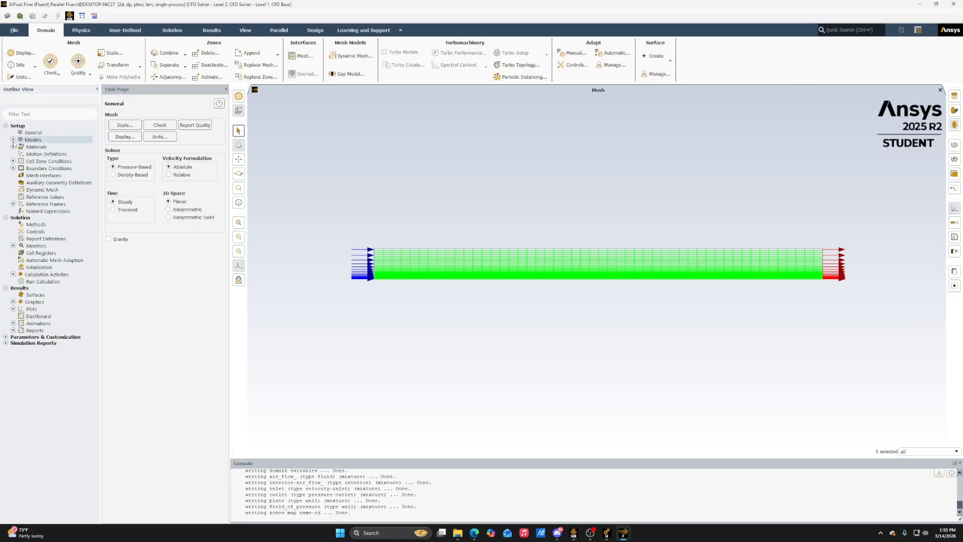
Set the velocity magnitude of the inlet boundary condition to 2 m/s
{"action": "left_click", "coordinate": [13, 169]}
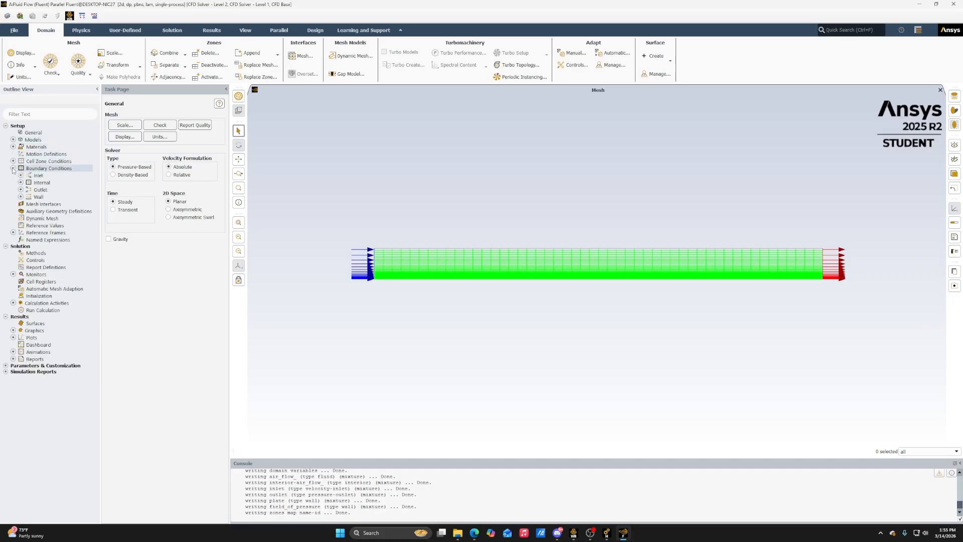
{"action": "double_click", "coordinate": [45, 177]}
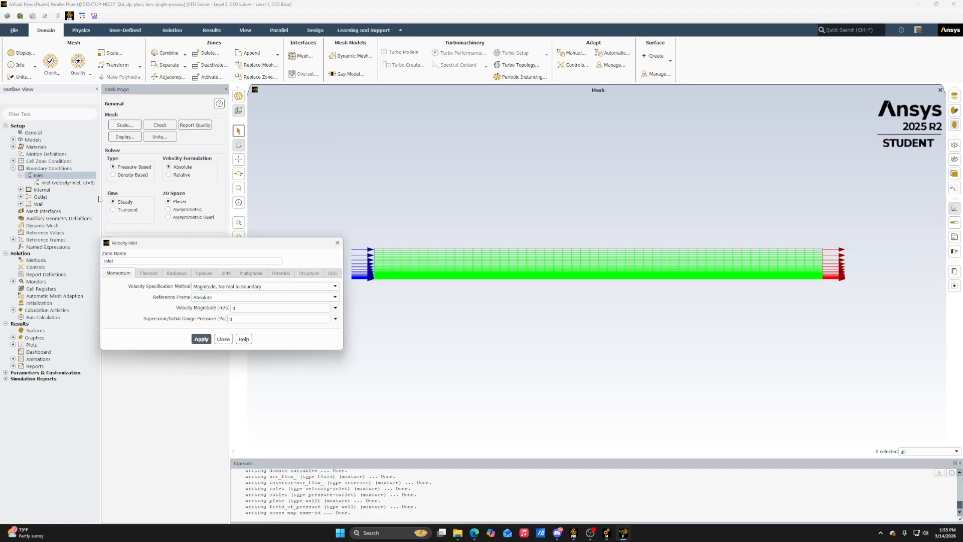
{"action": "left_click_drag", "start_coordinate": [261, 247], "coordinate": [328, 198]}
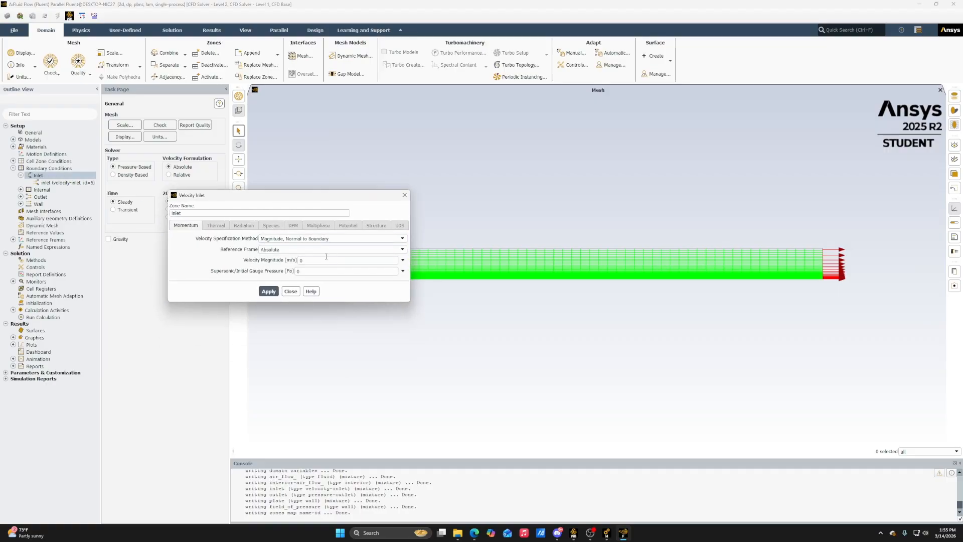
{"action": "key", "text": "BackSpace"}
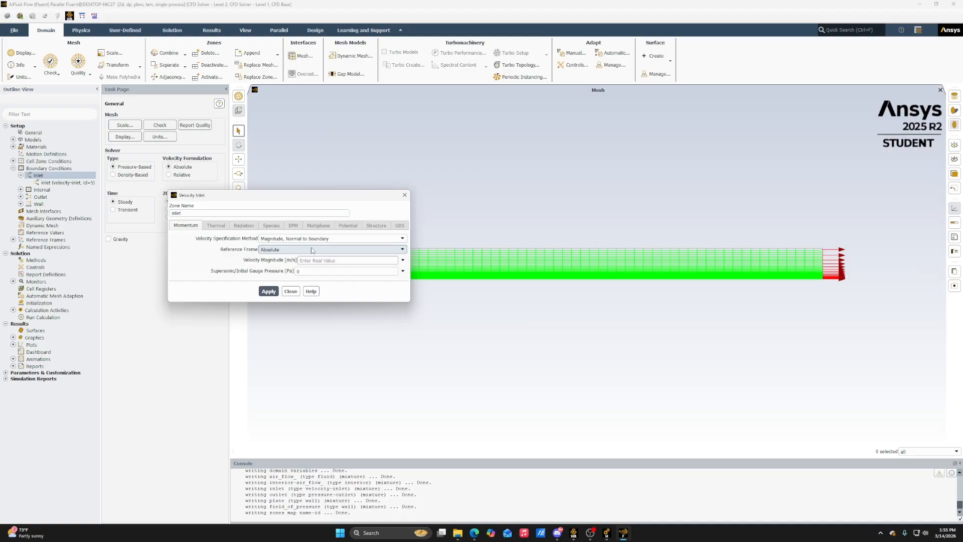
{"action": "type", "text": "2"}
{"action": "left_click", "coordinate": [269, 292]}
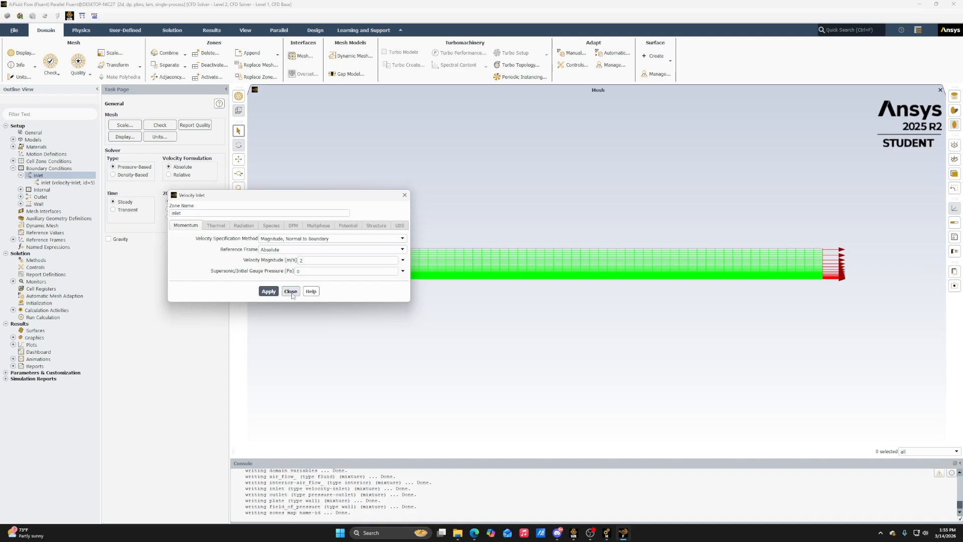
{"action": "left_click", "coordinate": [291, 292]}
Set the shear condition of the field_of_pressure wall boundary to Specified Shear
{"action": "double_click", "coordinate": [46, 168]}
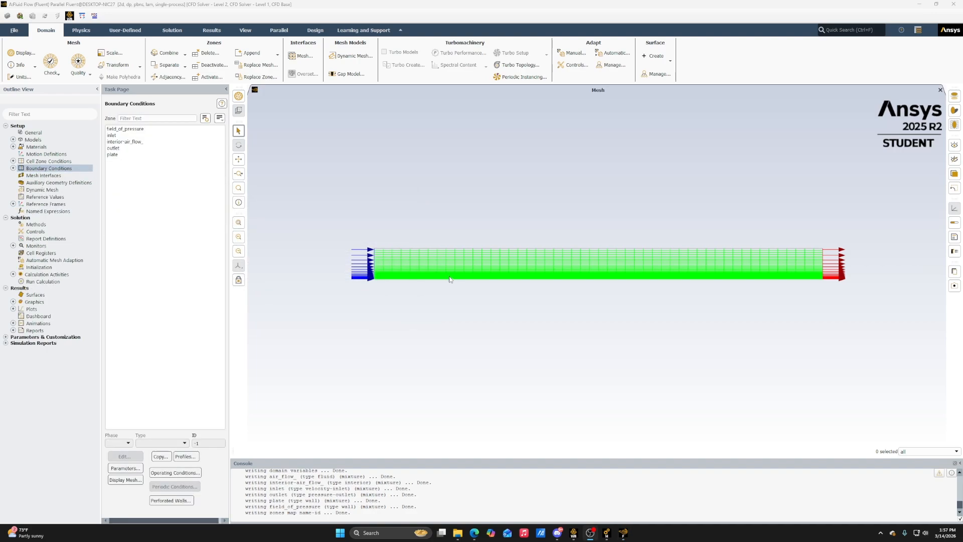
{"action": "left_click", "coordinate": [141, 129]}
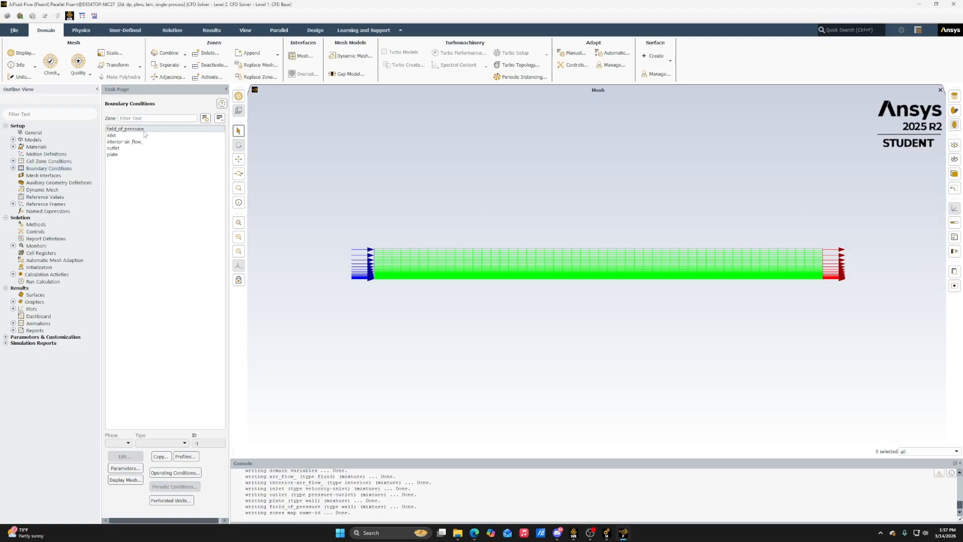
{"action": "left_click", "coordinate": [144, 129]}
{"action": "double_click", "coordinate": [142, 129]}
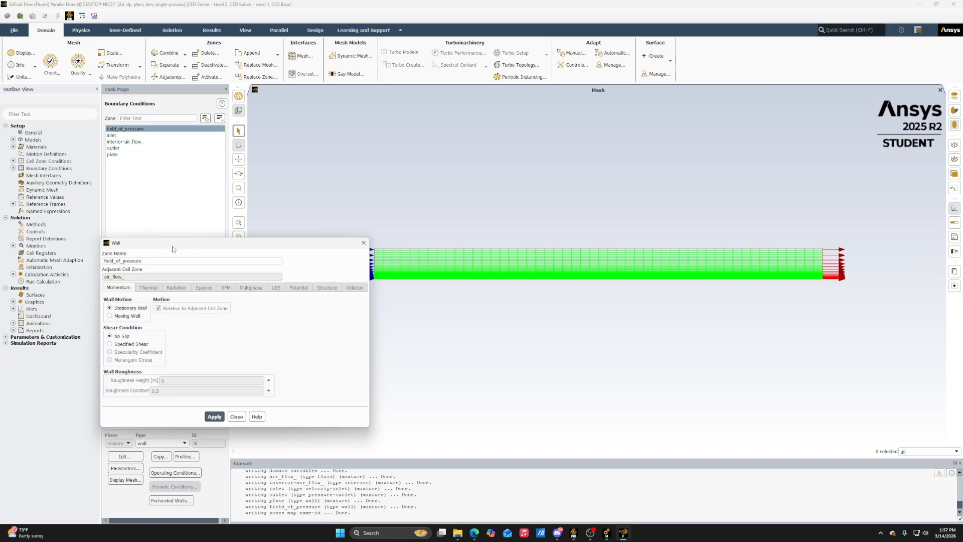
{"action": "left_click_drag", "start_coordinate": [170, 239], "coordinate": [294, 190]}
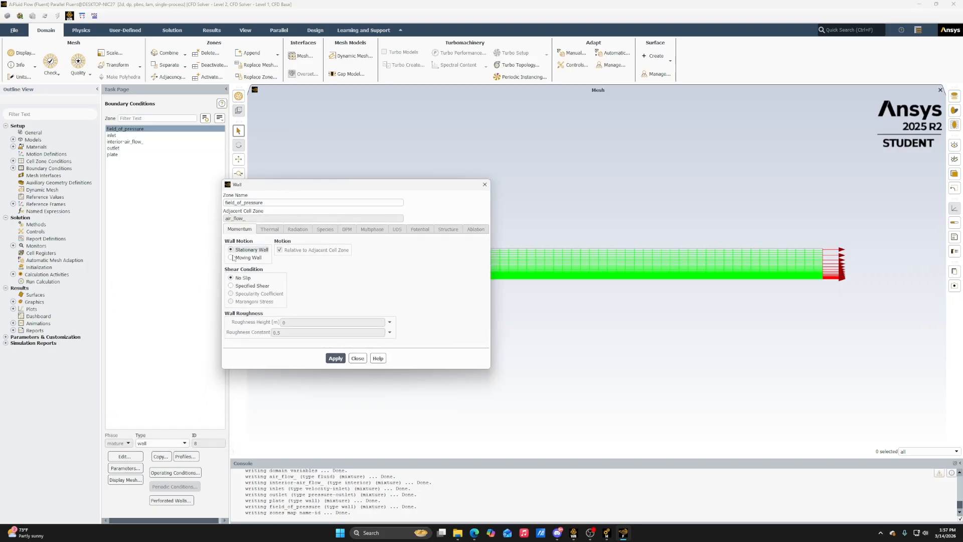
{"action": "left_click", "coordinate": [246, 286]}
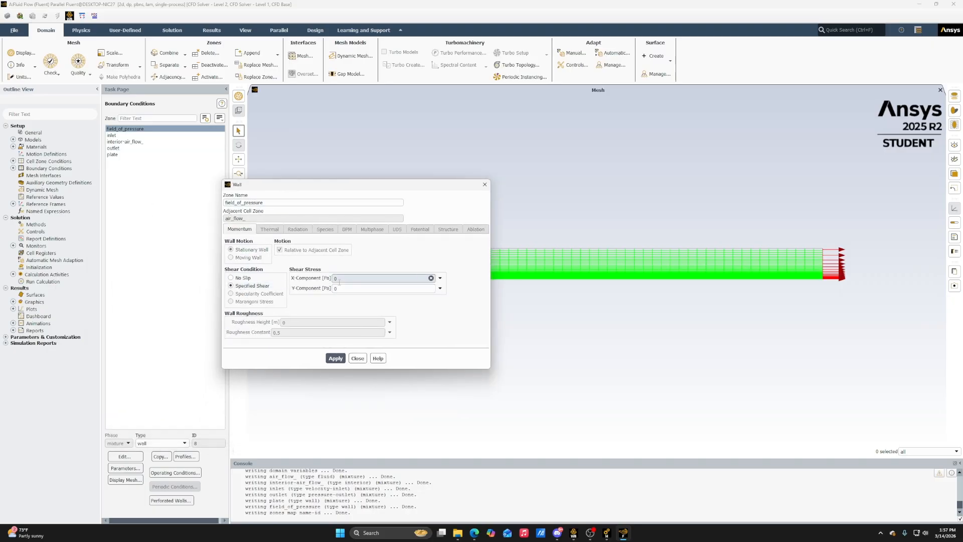
{"action": "left_click", "coordinate": [338, 360]}
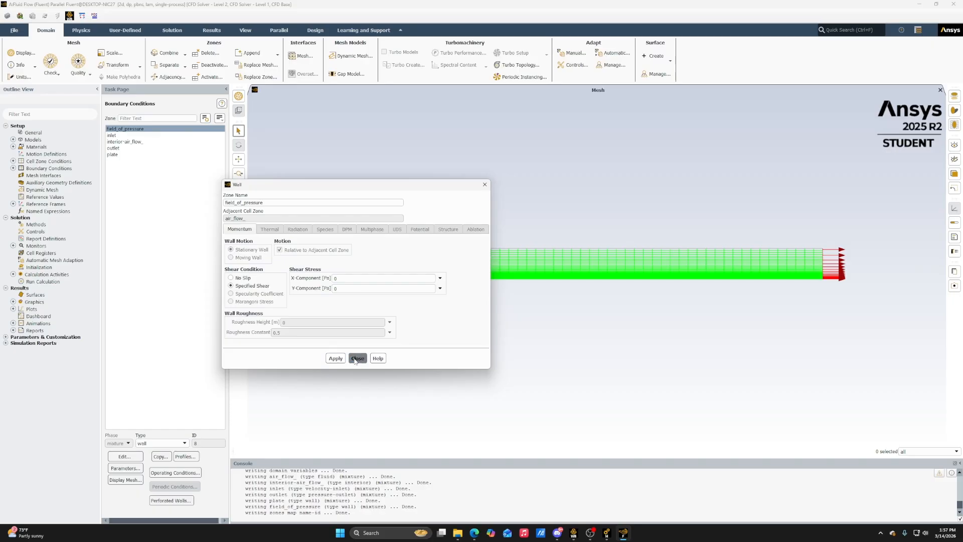
{"action": "left_click", "coordinate": [355, 360]}
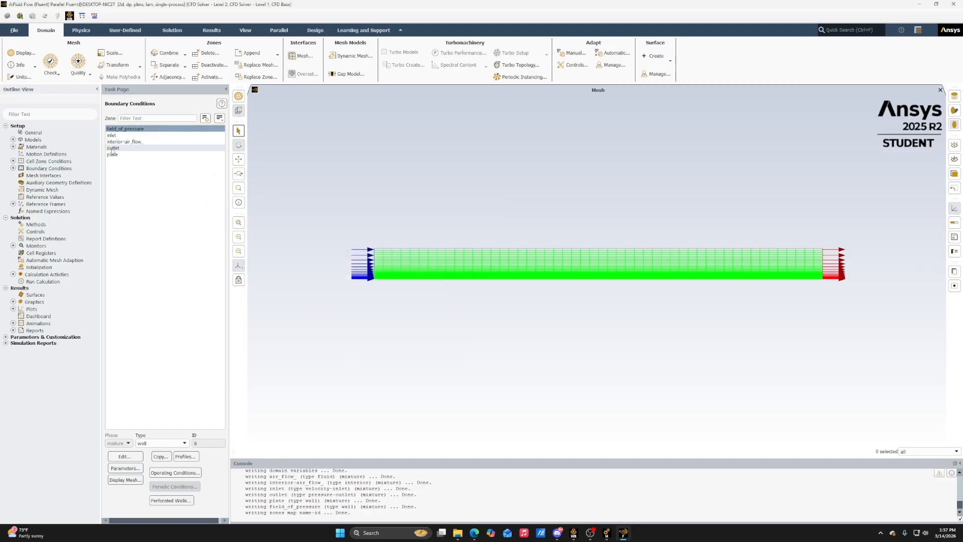
Review the outlet's pressure-outlet settings and the plate's wall motion and shear settings
{"action": "left_click", "coordinate": [120, 135]}
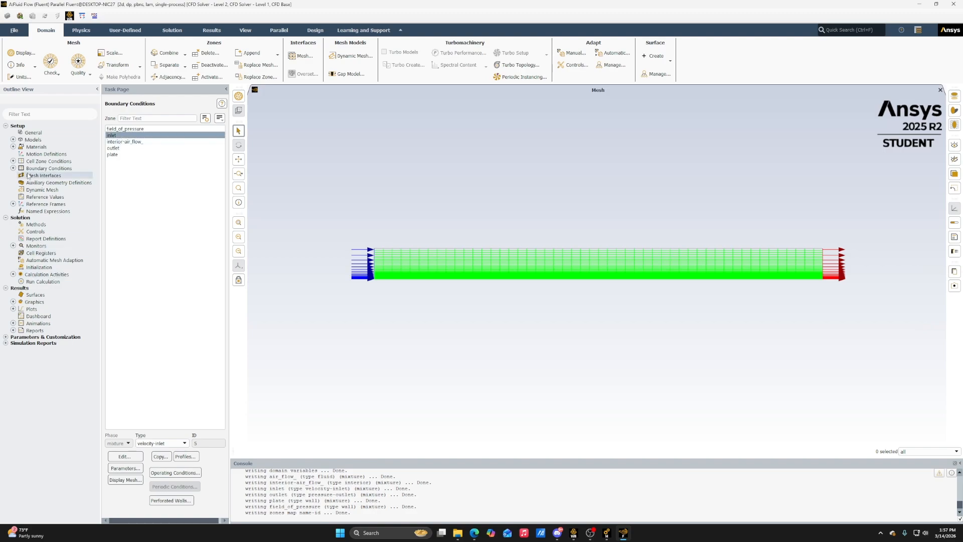
{"action": "left_click", "coordinate": [13, 168]}
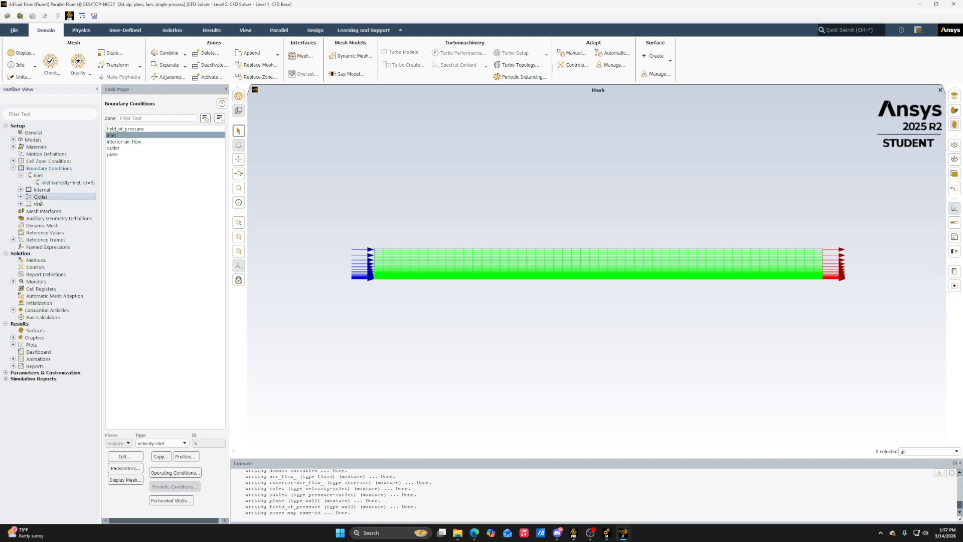
{"action": "double_click", "coordinate": [40, 197]}
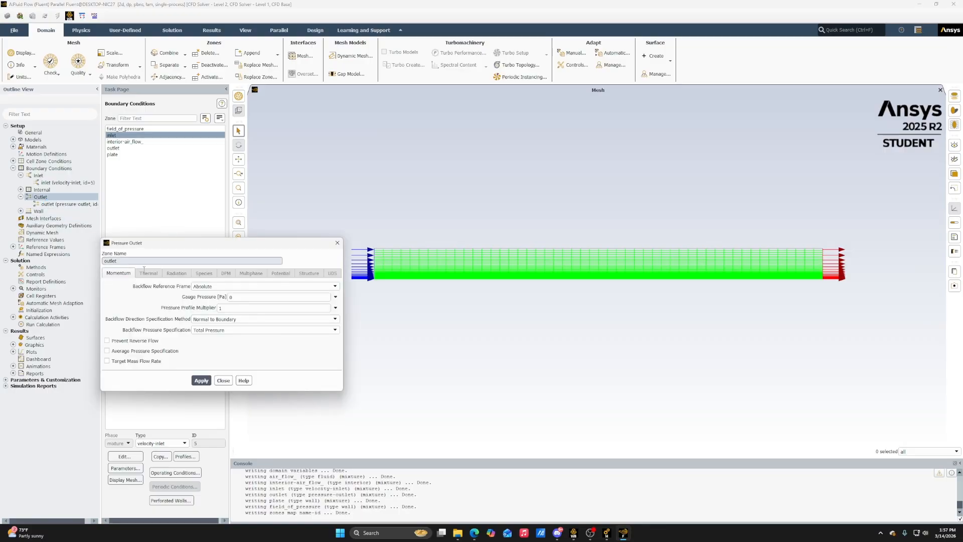
{"action": "left_click", "coordinate": [223, 381]}
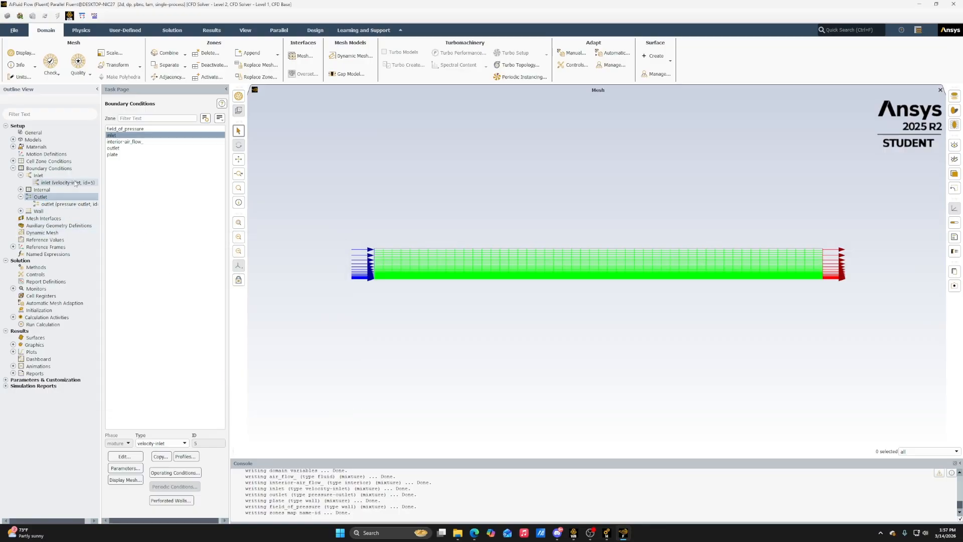
{"action": "left_click", "coordinate": [21, 211]}
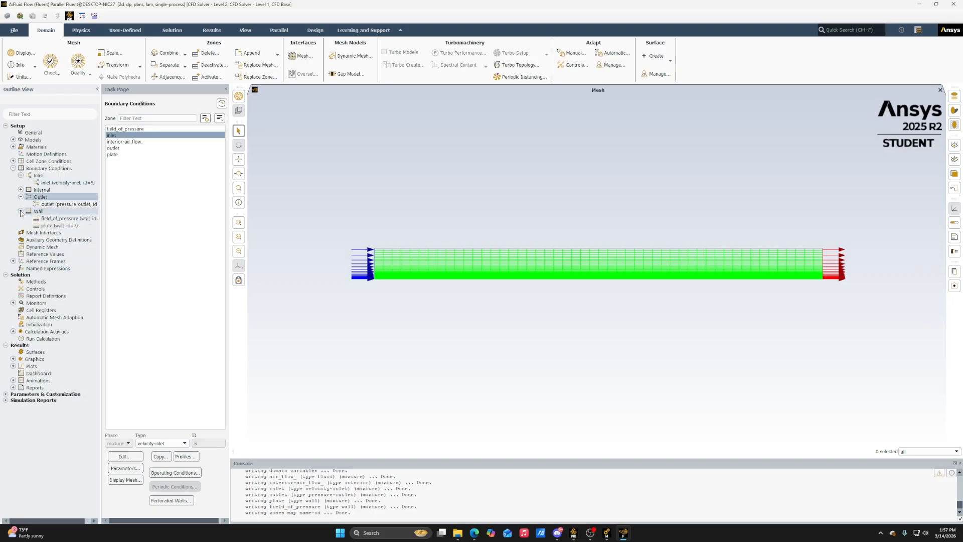
{"action": "left_click", "coordinate": [58, 226]}
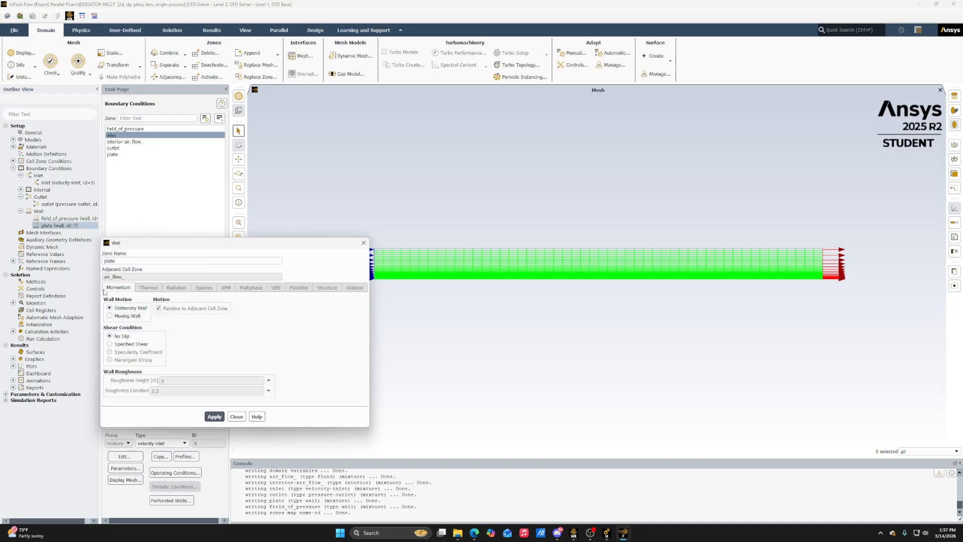
{"action": "left_click", "coordinate": [236, 417]}
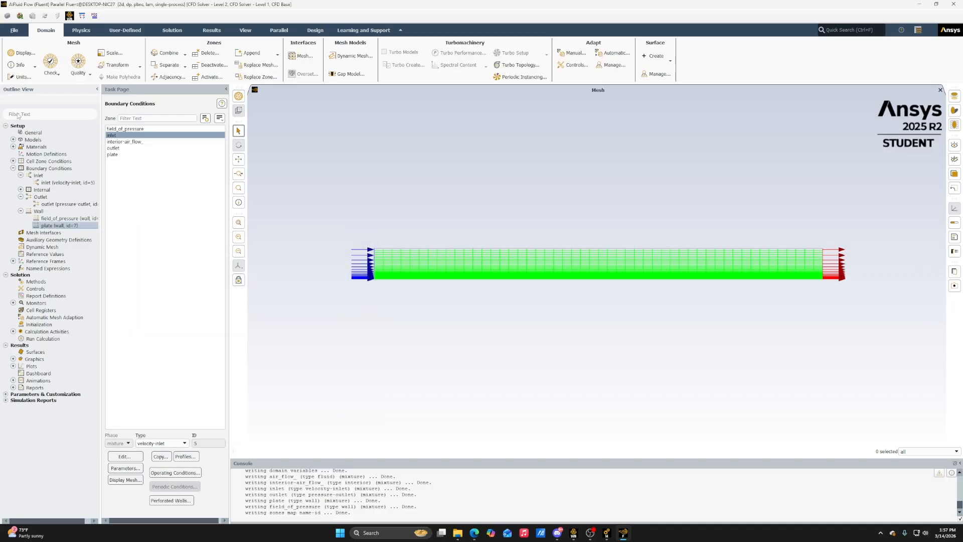
Set the constant density of the fluid material air to 1.2 kg/m³
{"action": "left_click", "coordinate": [13, 147]}
{"action": "double_click", "coordinate": [36, 154]}
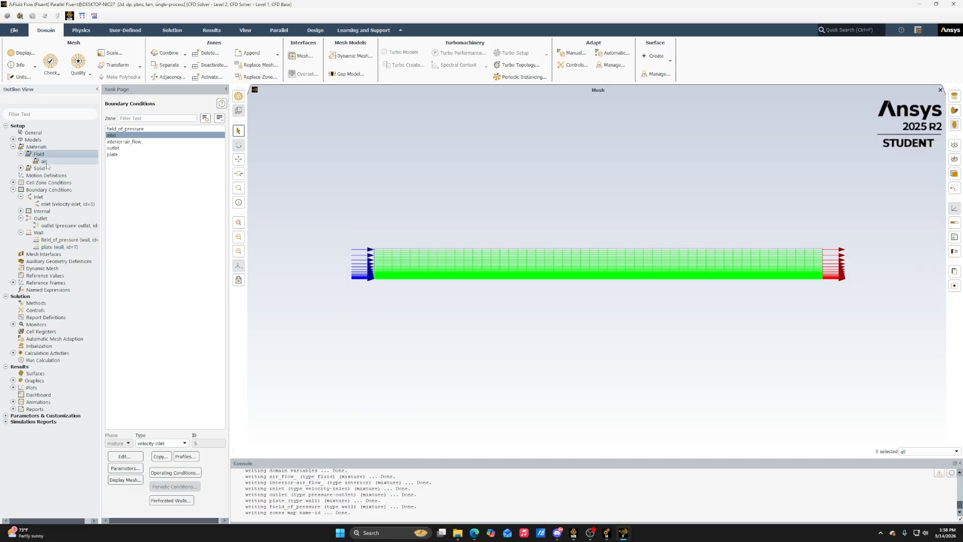
{"action": "left_click", "coordinate": [44, 161]}
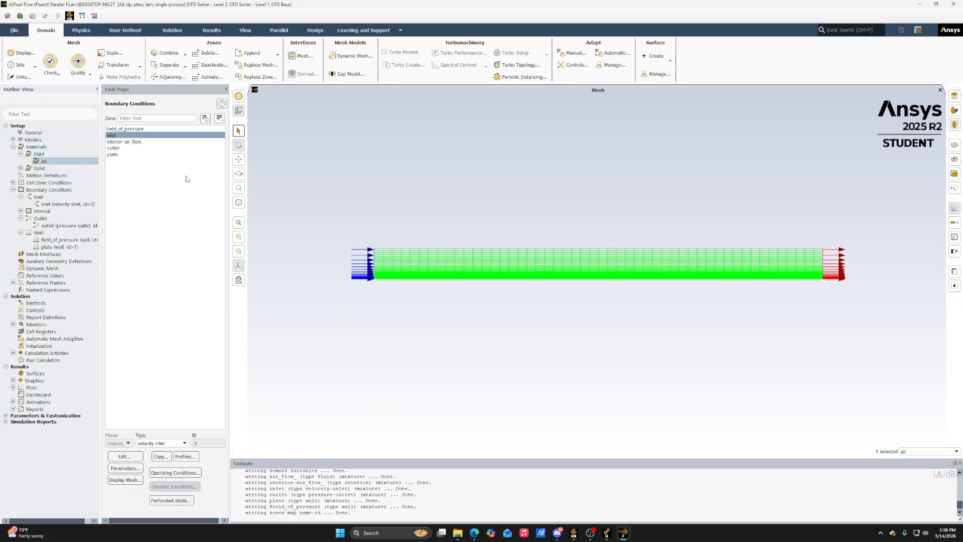
{"action": "double_click", "coordinate": [56, 162]}
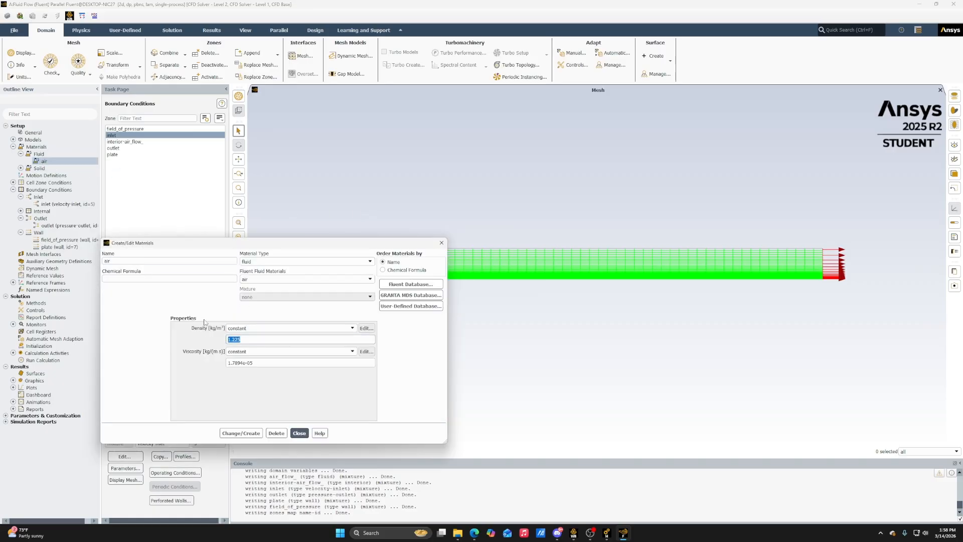
{"action": "type", "text": "1."}
{"action": "left_click", "coordinate": [250, 435]}
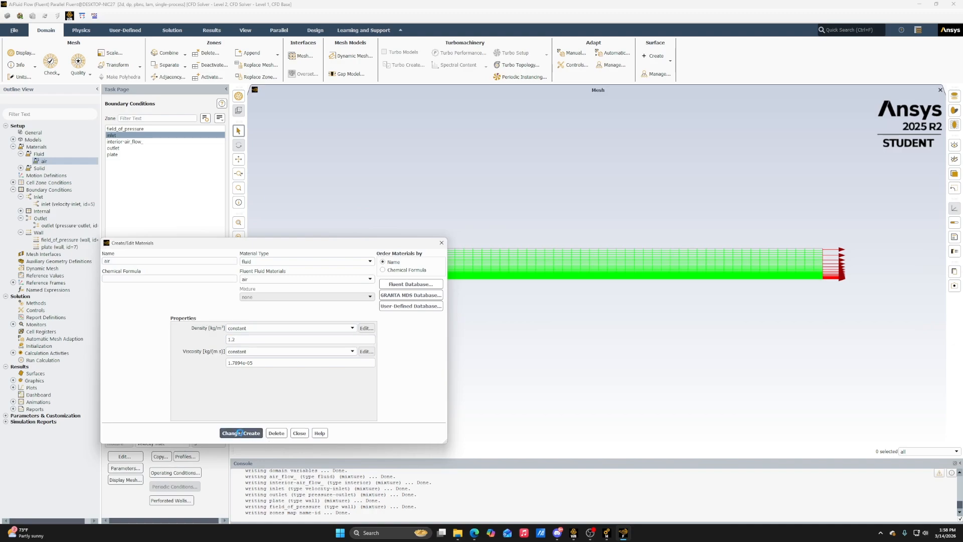
{"action": "left_click", "coordinate": [300, 433]}
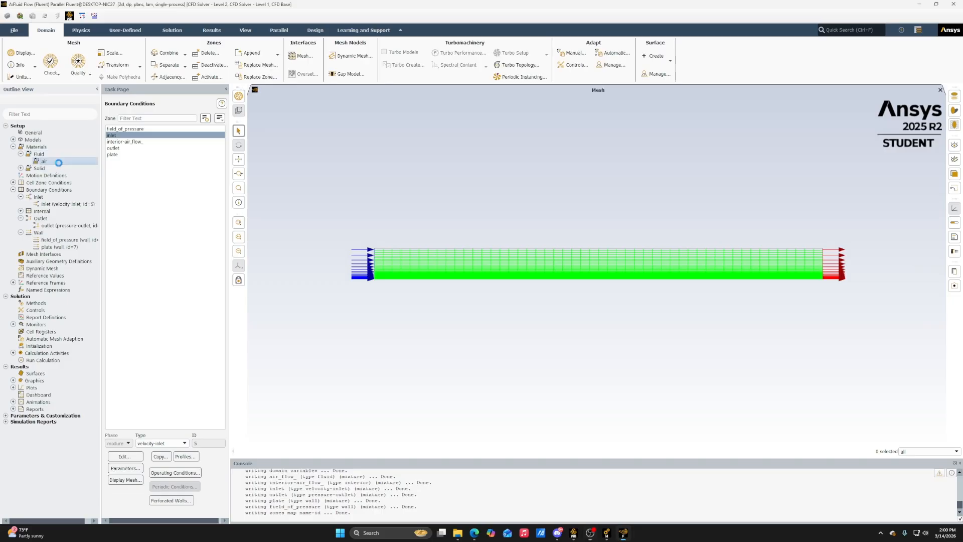
Set the constant viscosity of the fluid material air to 1.8e-05 kg/(m s)
{"action": "double_click", "coordinate": [55, 161]}
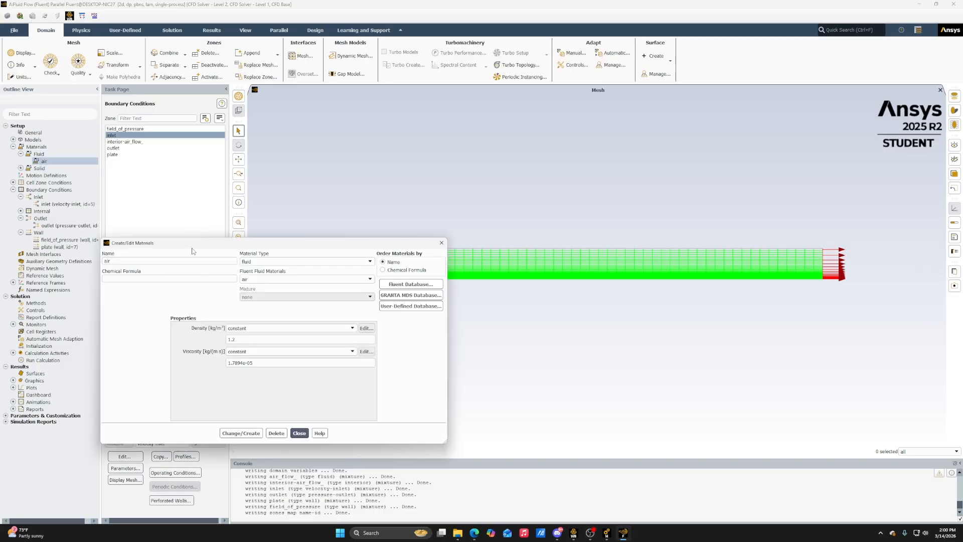
{"action": "left_click", "coordinate": [257, 363]}
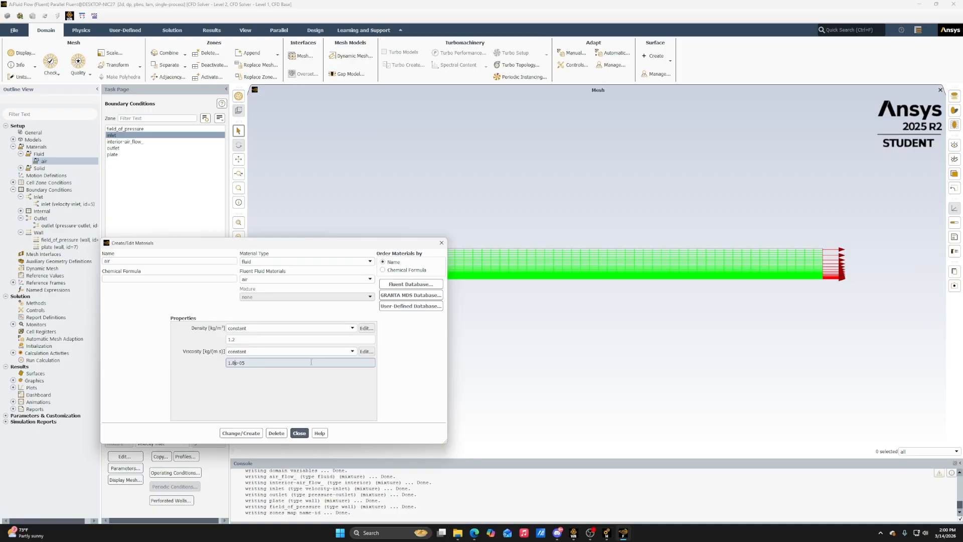
{"action": "left_click", "coordinate": [246, 434]}
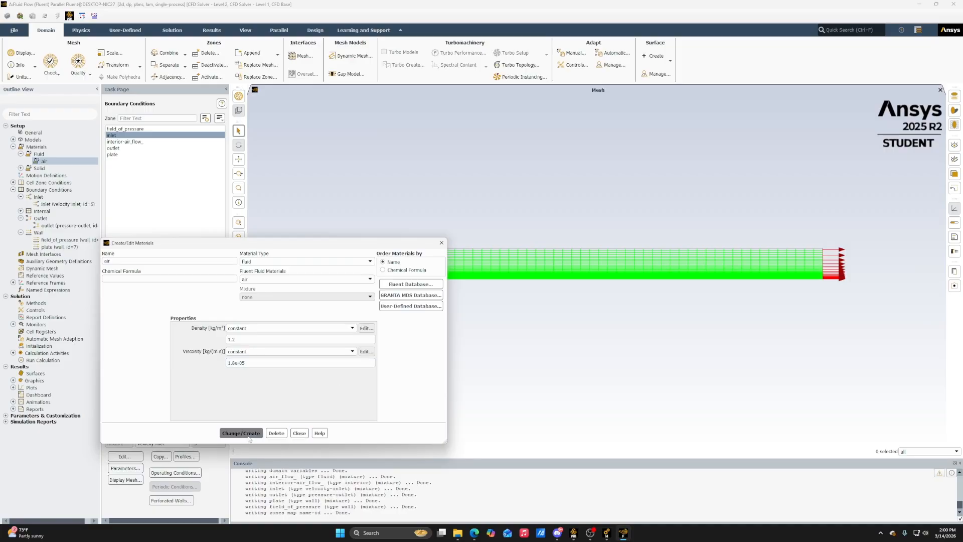
Initialize the solution with Hybrid Initialization and open the Run Calculation settings
{"action": "left_click", "coordinate": [296, 434]}
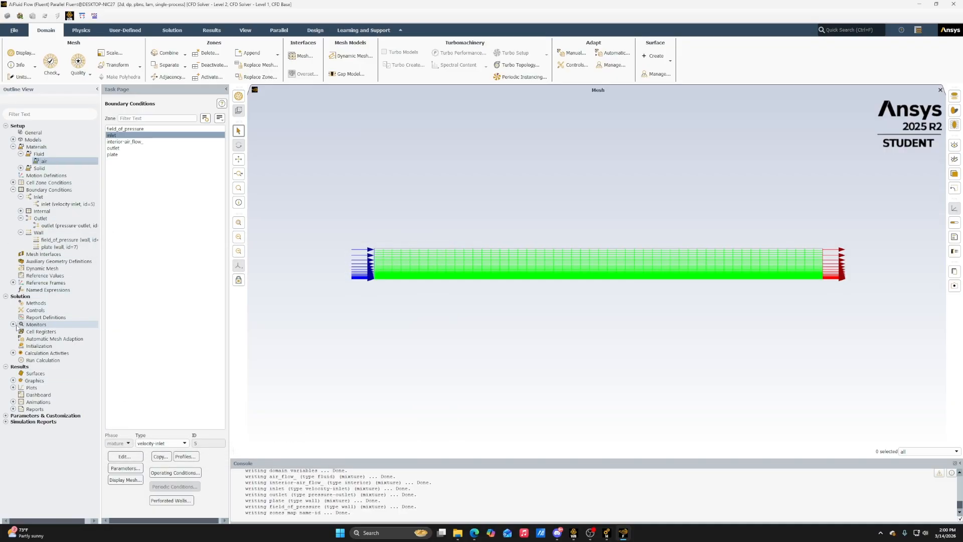
{"action": "left_click", "coordinate": [29, 347]}
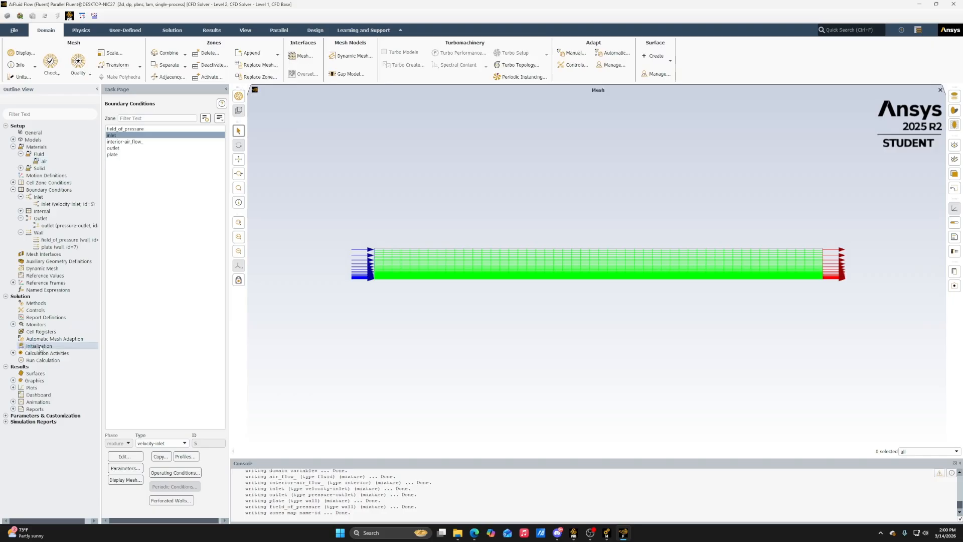
{"action": "left_click", "coordinate": [156, 146]}
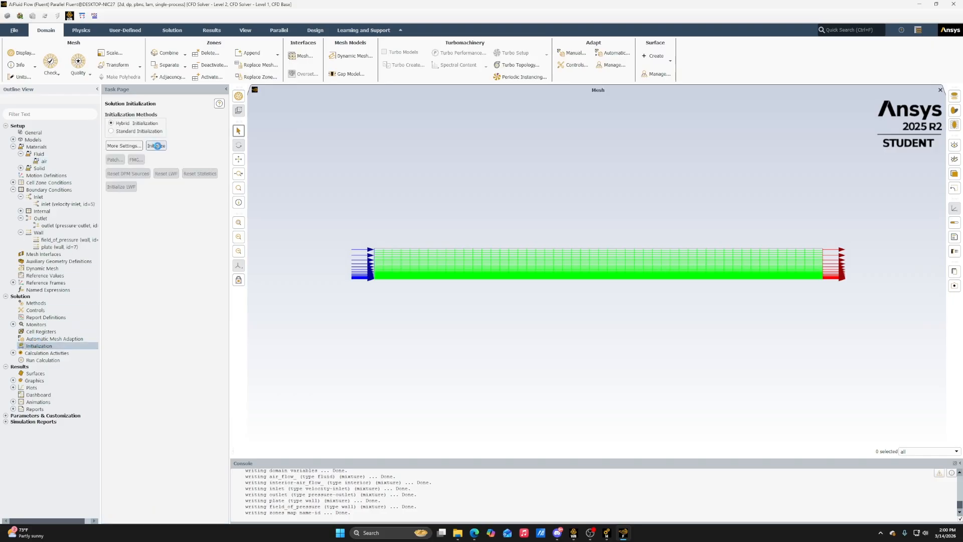
{"action": "left_click", "coordinate": [31, 354]}
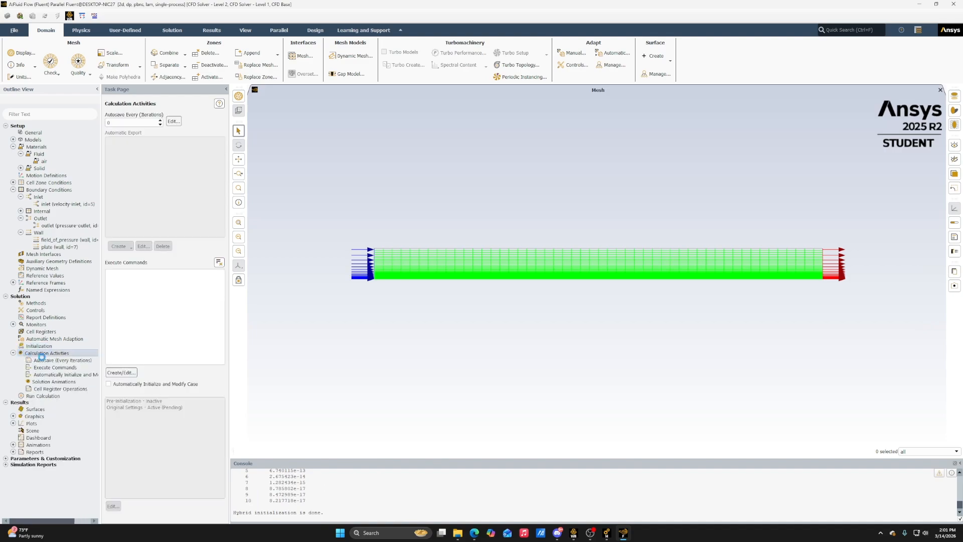
{"action": "left_click", "coordinate": [42, 396]}
{"action": "left_click", "coordinate": [13, 353]}
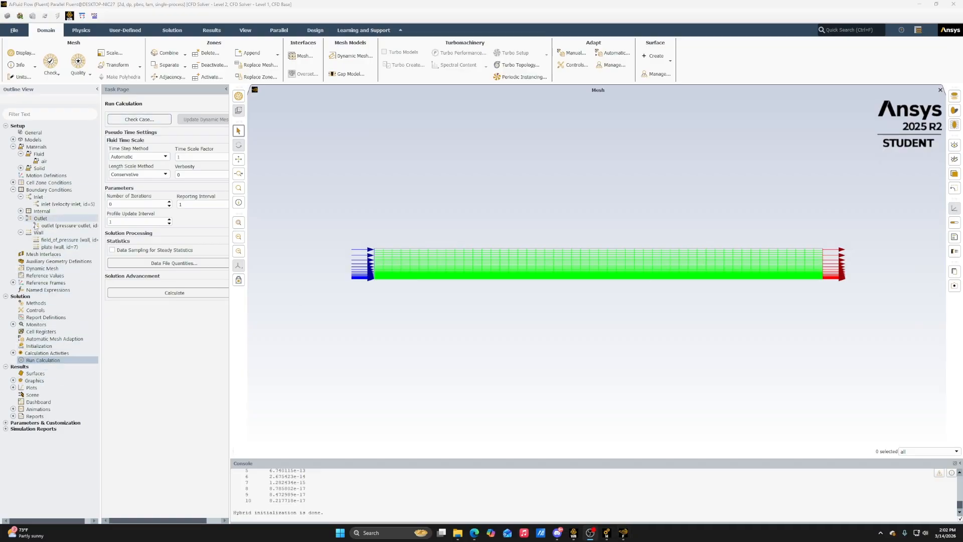
Set the residual monitors' absolute convergence criteria for continuity, x-velocity and y-velocity to 0.0000001
{"action": "left_click", "coordinate": [13, 325]}
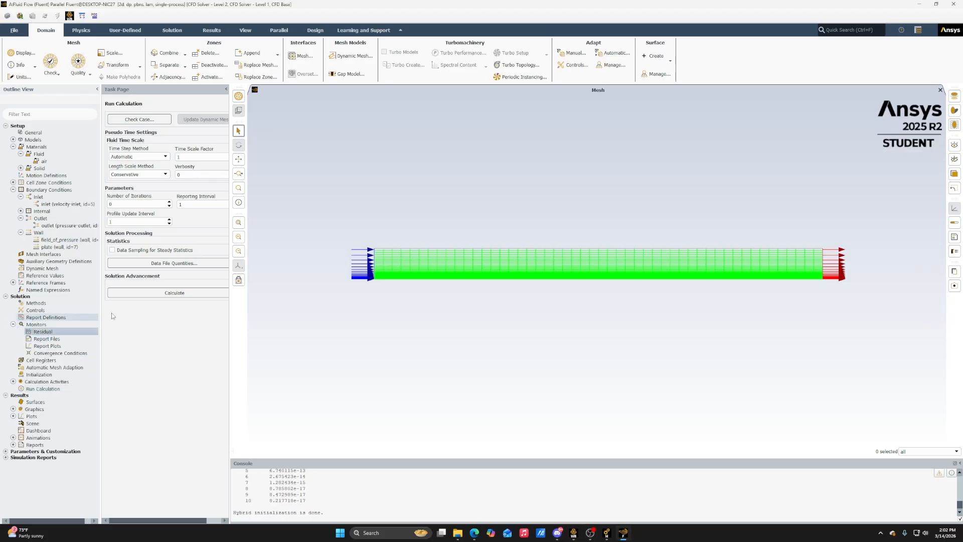
{"action": "double_click", "coordinate": [71, 331]}
{"action": "left_click", "coordinate": [299, 273]}
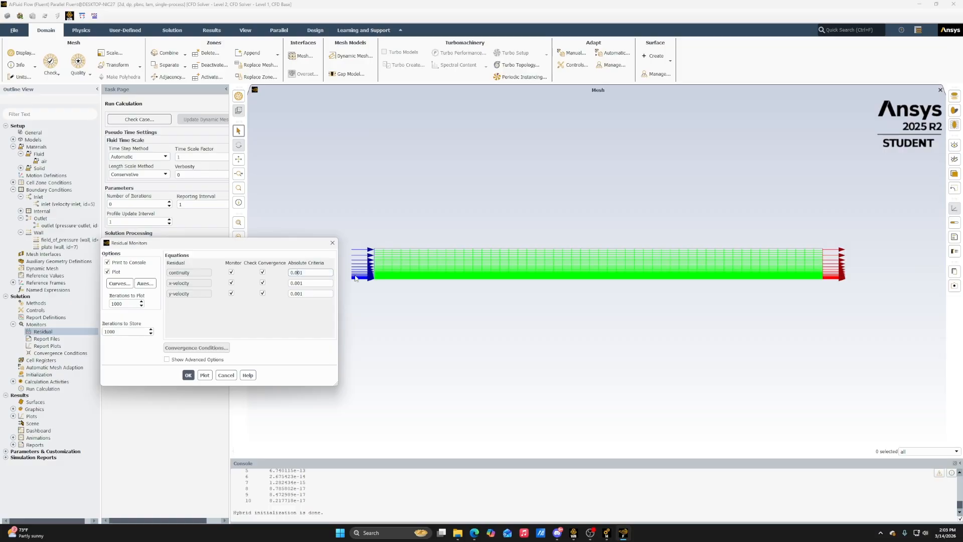
{"action": "left_click", "coordinate": [306, 284]}
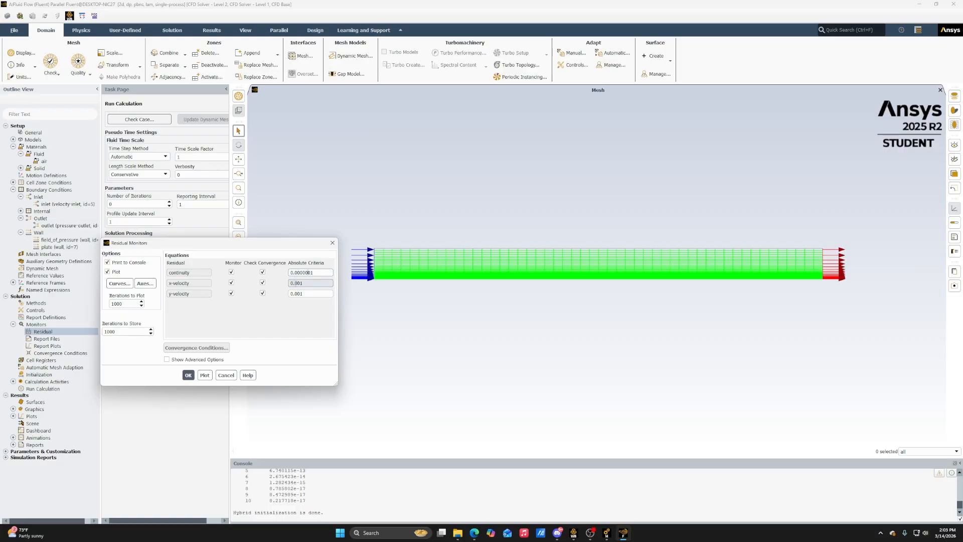
{"action": "left_click", "coordinate": [302, 293]}
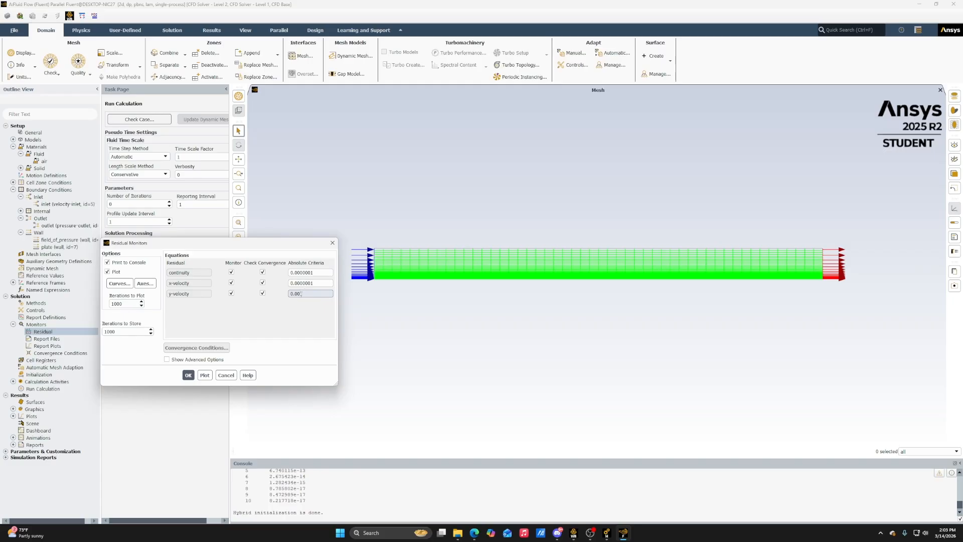
{"action": "left_click", "coordinate": [188, 376]}
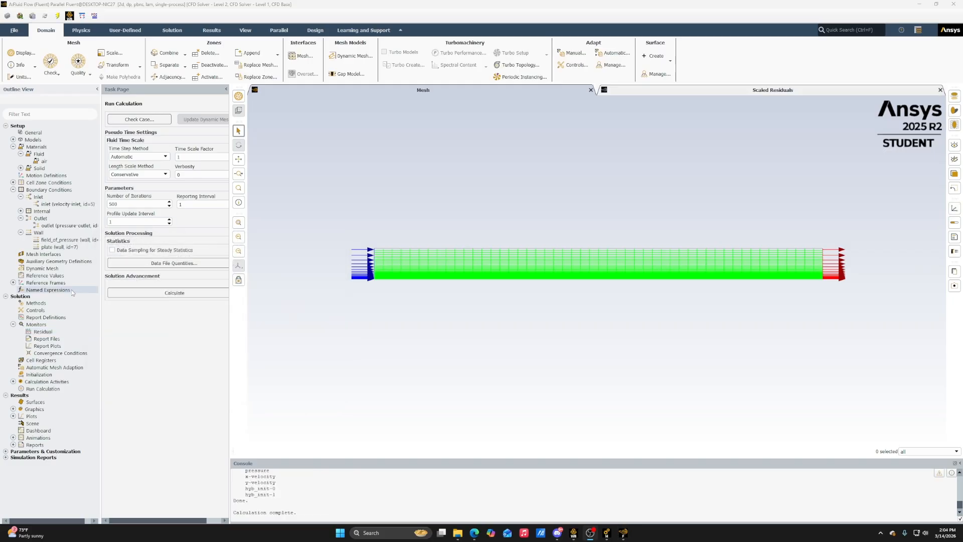
Set the number of iterations to 1000 and run the calculation to completion
{"action": "left_click", "coordinate": [134, 202]}
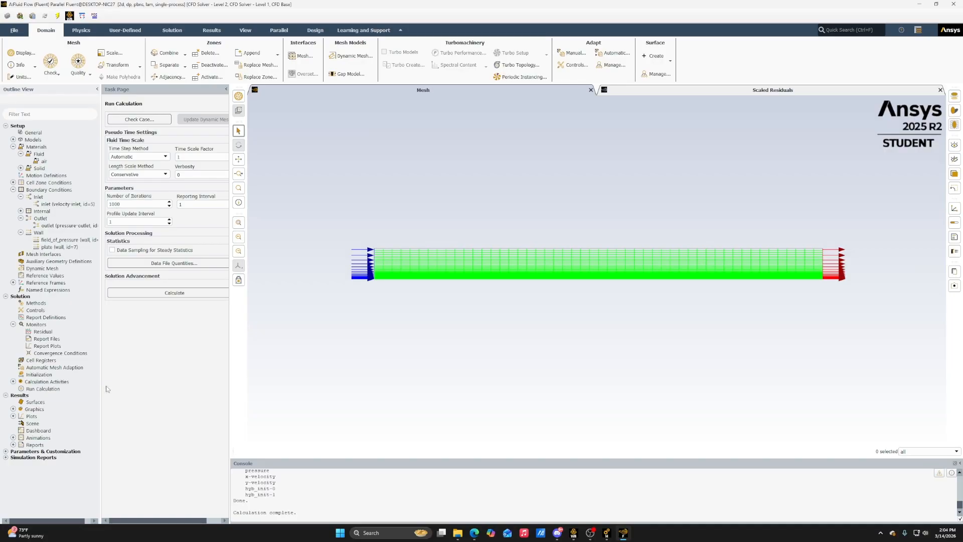
{"action": "right_click", "coordinate": [49, 380]}
{"action": "right_click", "coordinate": [38, 391]}
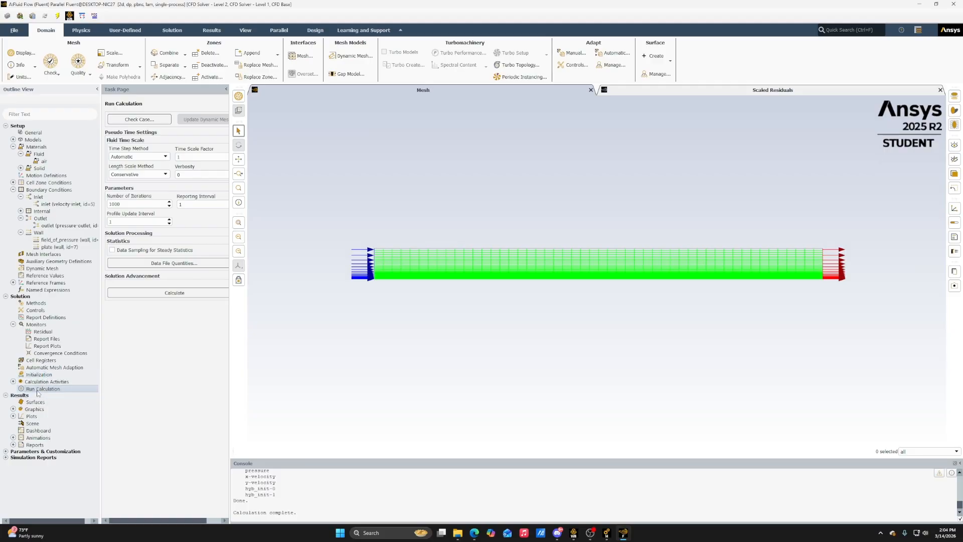
{"action": "left_click", "coordinate": [64, 413]}
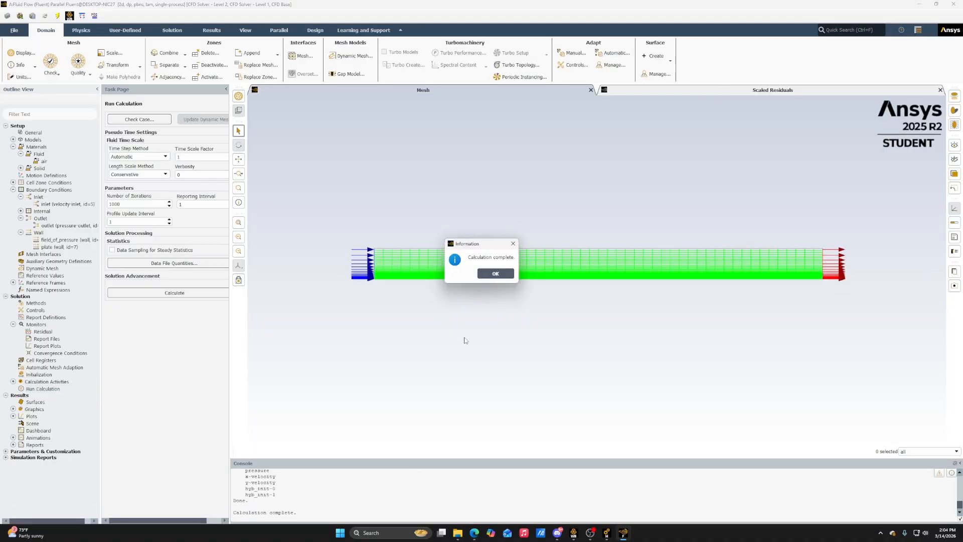
{"action": "left_click", "coordinate": [495, 273]}
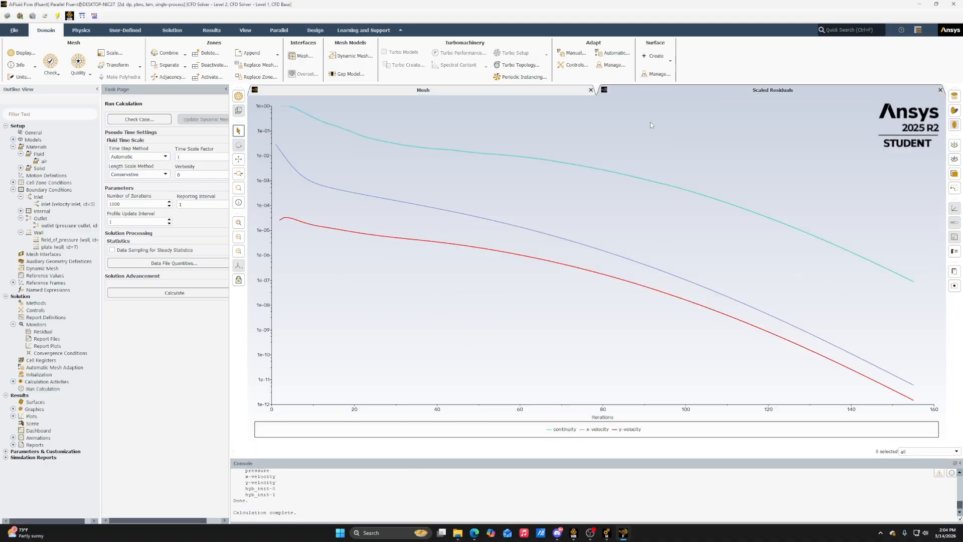
Check the mesh view and the scaled residuals plot, and close the residuals plot
{"action": "left_click", "coordinate": [418, 90]}
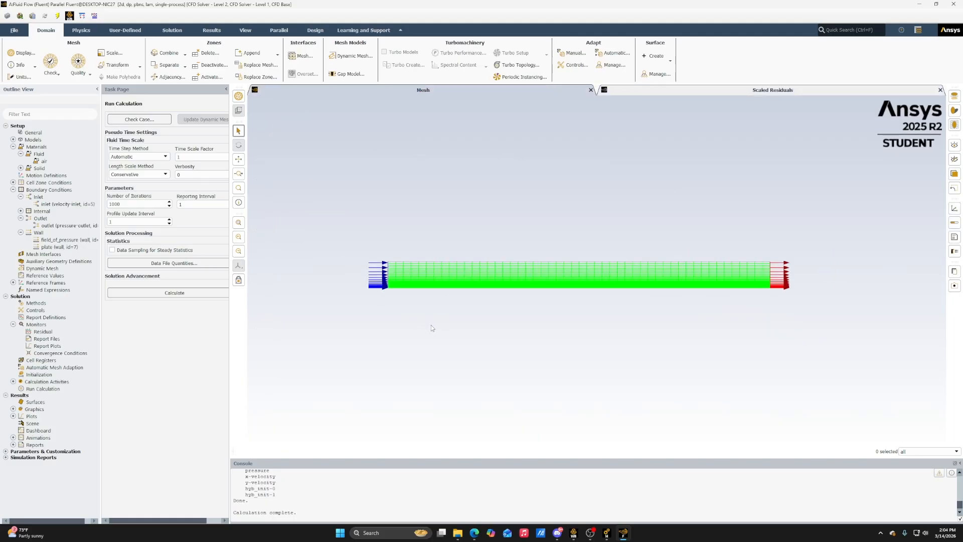
{"action": "left_click", "coordinate": [690, 89]}
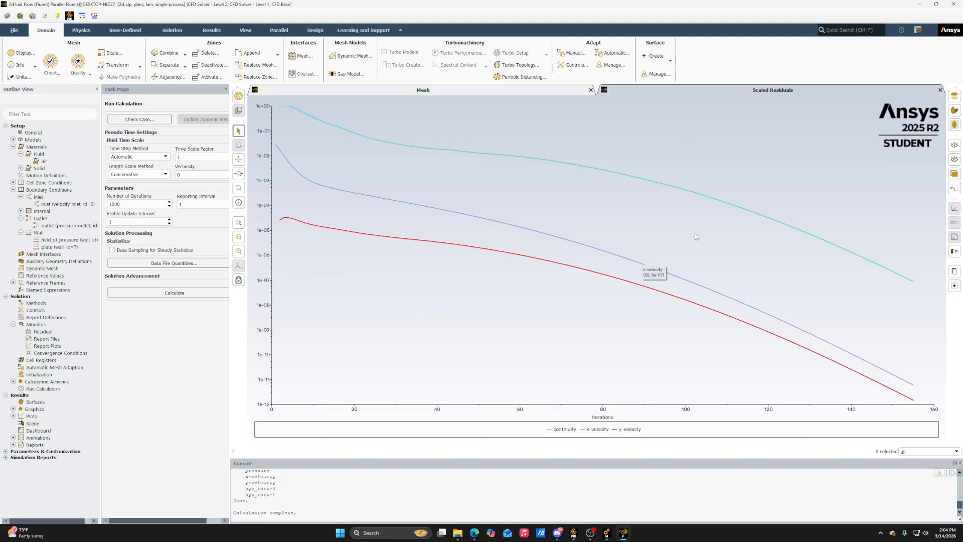
{"action": "left_click", "coordinate": [940, 90]}
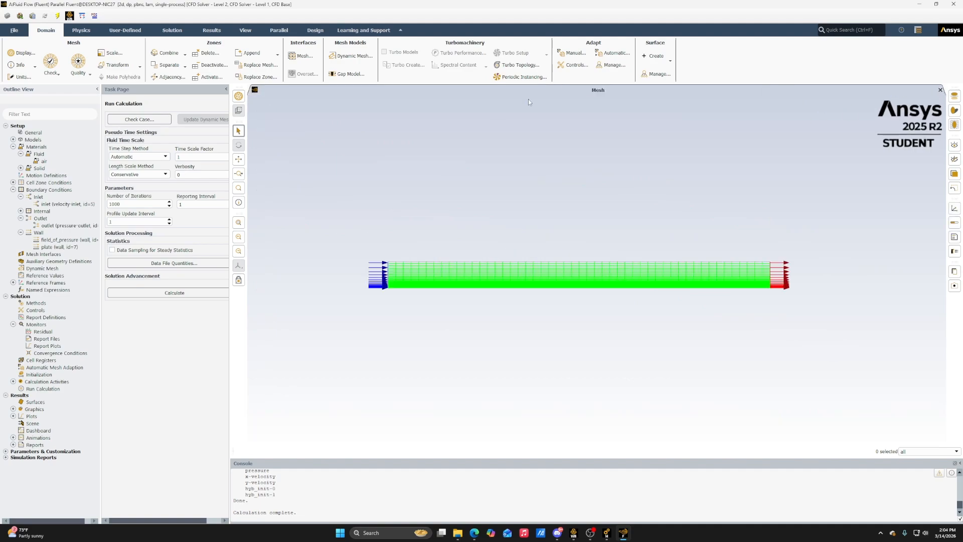
Run the calculation again and inspect the curves in the new scaled residuals plot
{"action": "left_click", "coordinate": [170, 293]}
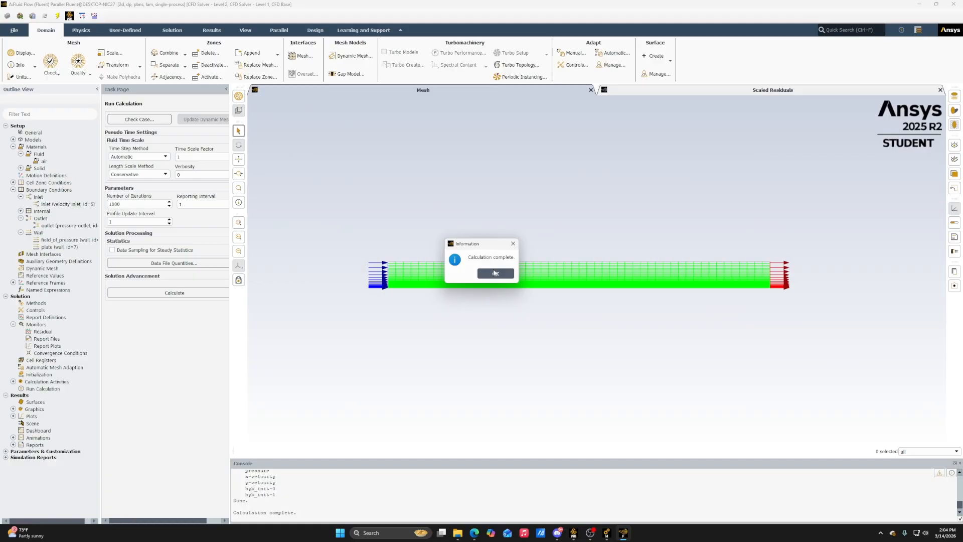
{"action": "left_click", "coordinate": [495, 273]}
{"action": "left_click", "coordinate": [741, 93]}
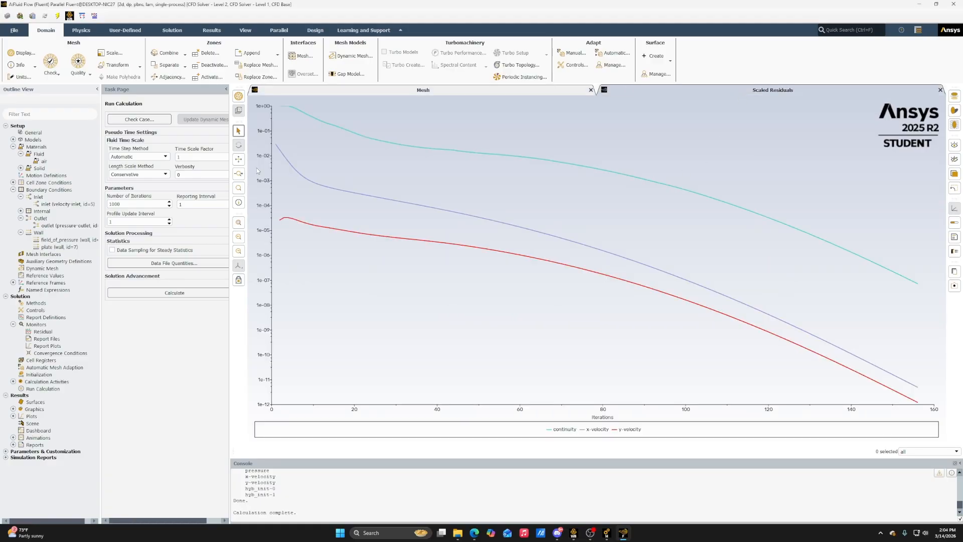
{"action": "scroll", "coordinate": [344, 170], "scroll_direction": "up", "scroll_amount": 2}
{"action": "mouse_move", "coordinate": [425, 209]}
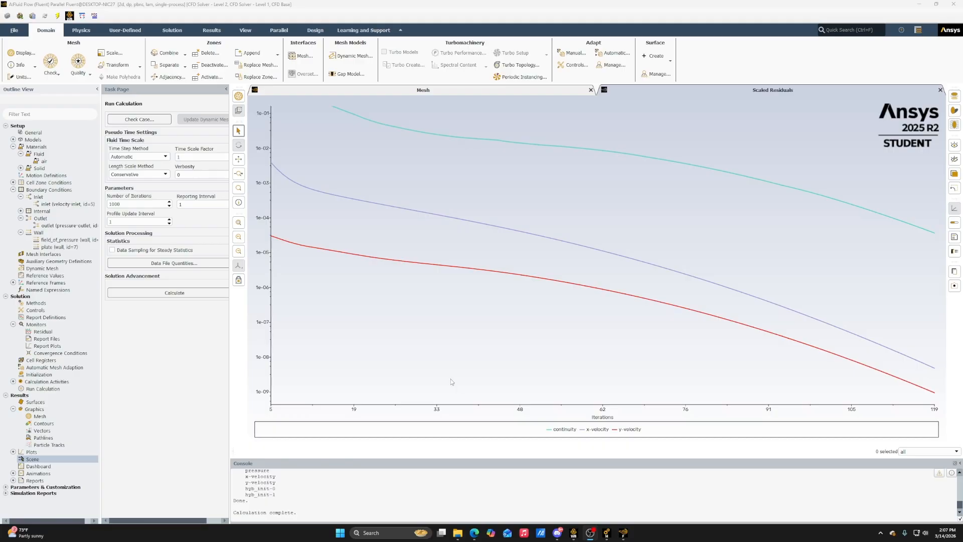
Create and display a filled, smoothly coloured contour plot of static pressure over the flow domain
{"action": "left_click", "coordinate": [44, 423]}
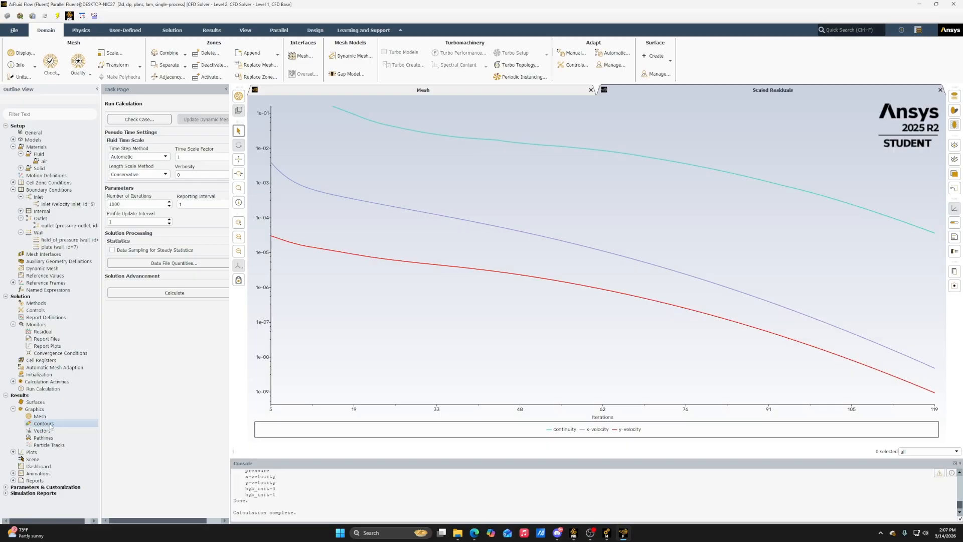
{"action": "double_click", "coordinate": [50, 425]}
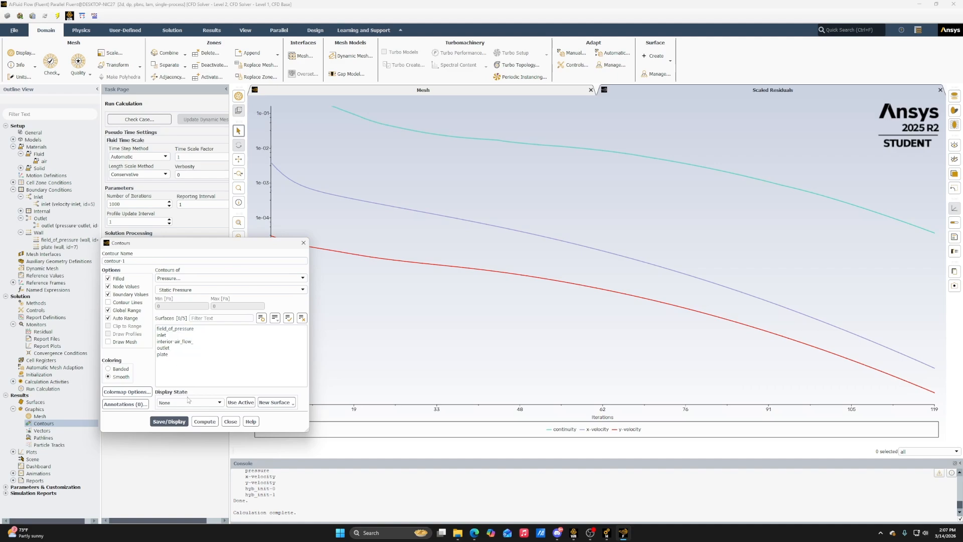
{"action": "left_click", "coordinate": [184, 421]}
{"action": "left_click_drag", "start_coordinate": [246, 243], "coordinate": [198, 239]}
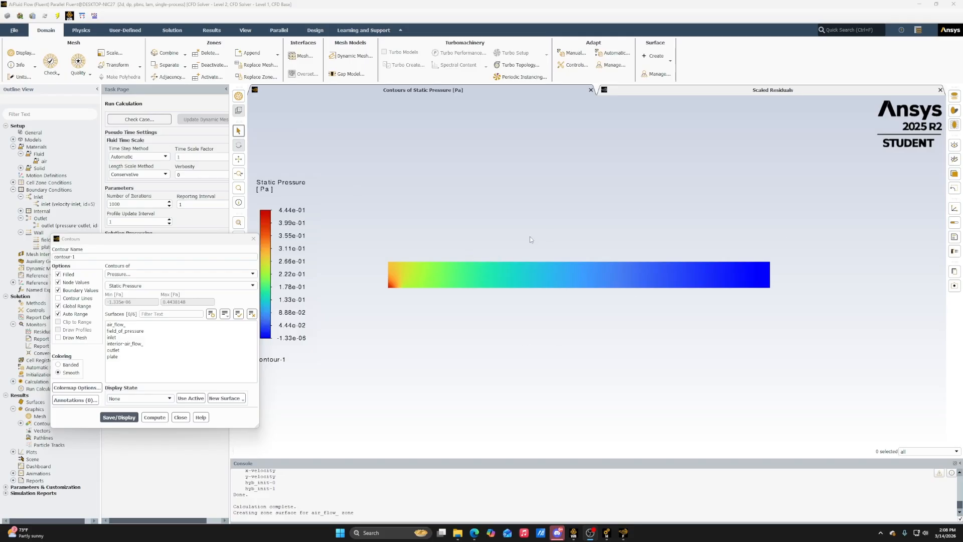
{"action": "left_click", "coordinate": [187, 416]}
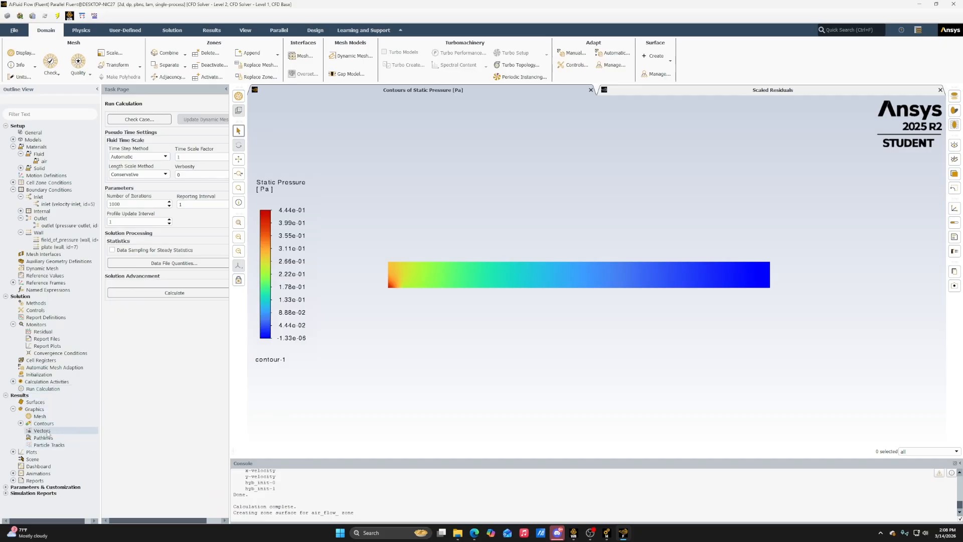
From a new scene, create velocity vectors coloured by velocity magnitude and display them with no surface selected
{"action": "double_click", "coordinate": [48, 460]}
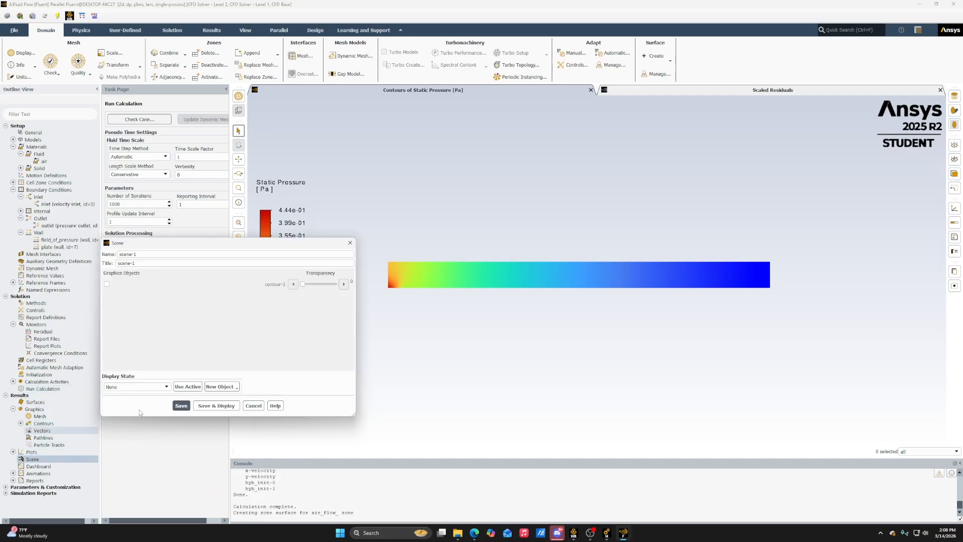
{"action": "left_click", "coordinate": [226, 387]}
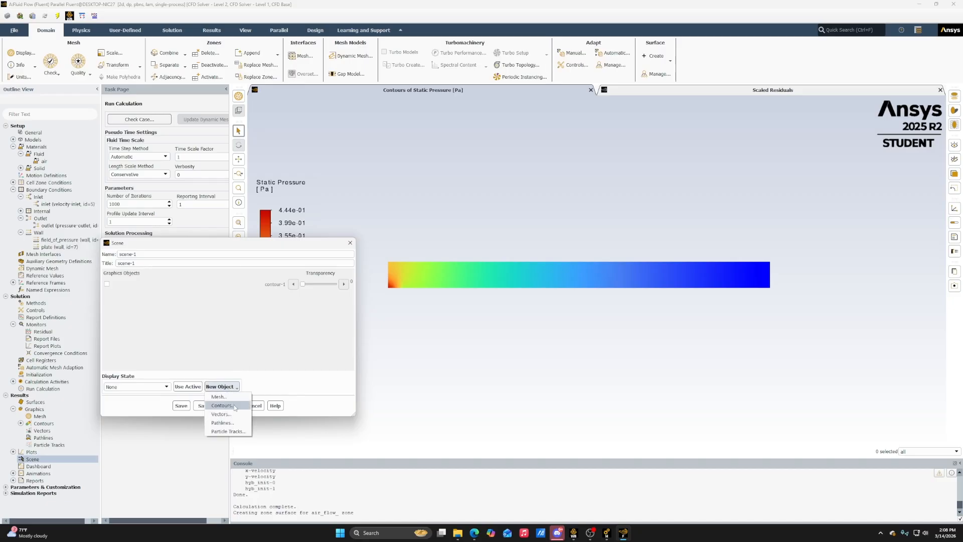
{"action": "left_click", "coordinate": [220, 415]}
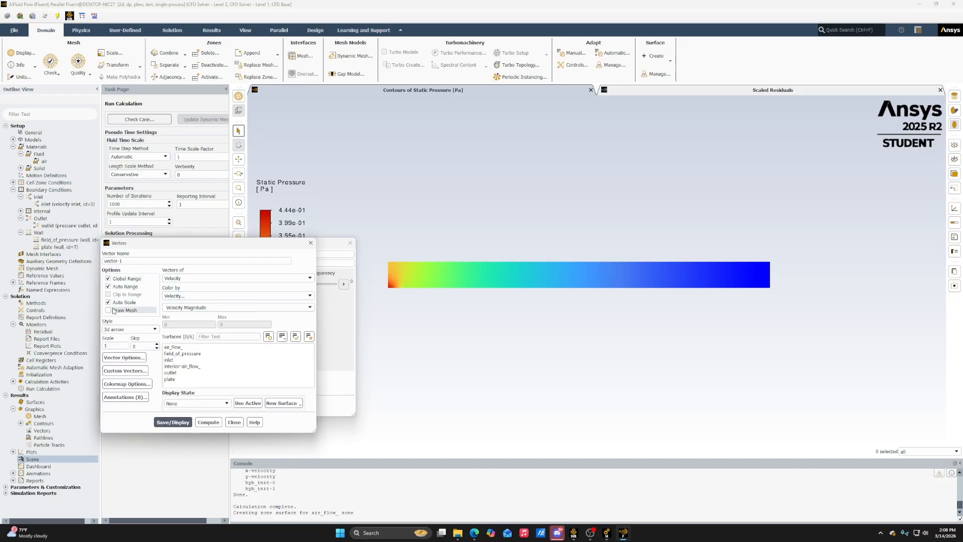
{"action": "left_click", "coordinate": [184, 379]}
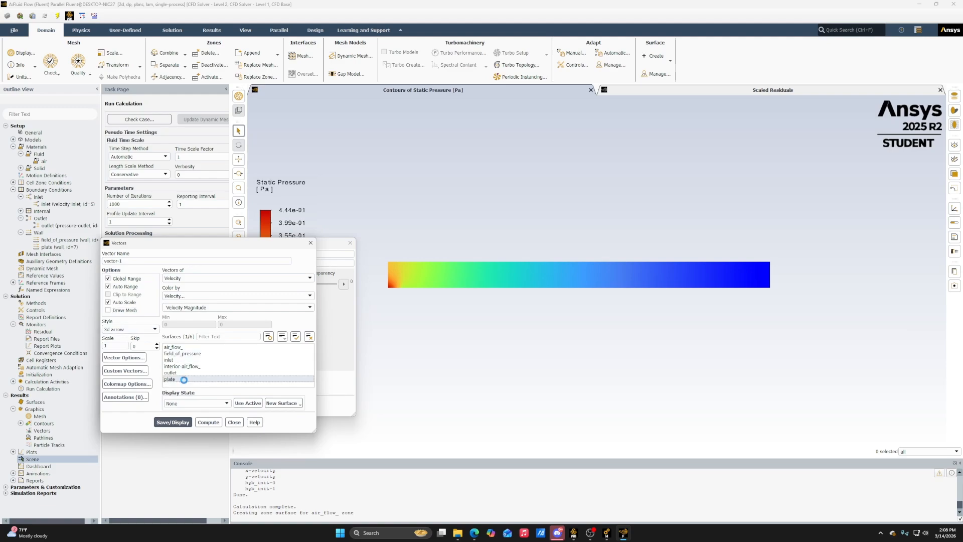
{"action": "left_click", "coordinate": [172, 422]}
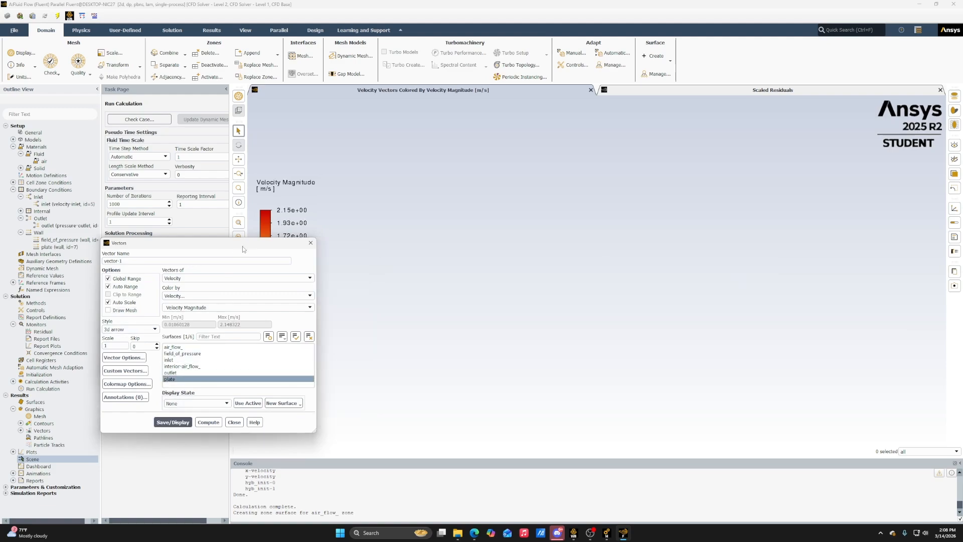
{"action": "left_click", "coordinate": [170, 379]}
{"action": "left_click", "coordinate": [172, 422]}
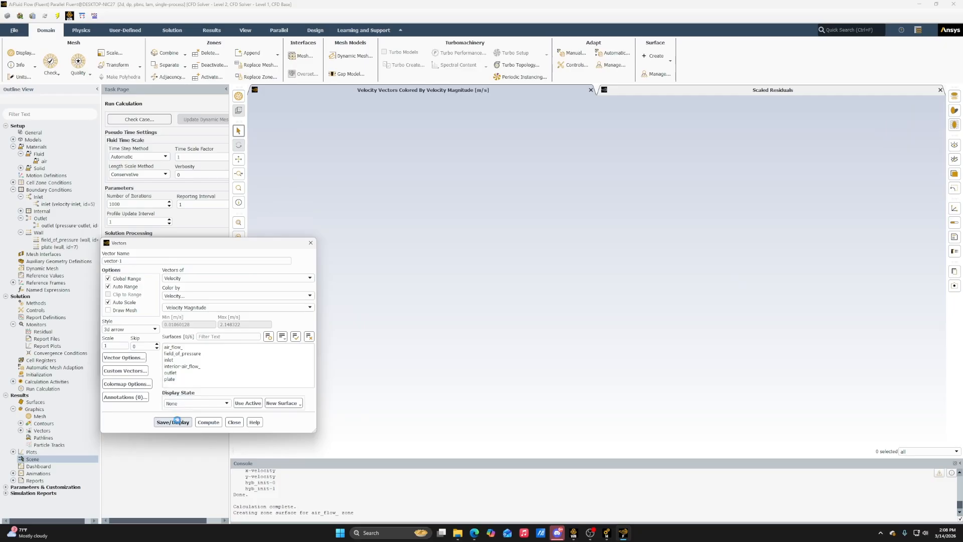
Examine the velocity vector profiles near the plate and along its length
{"action": "scroll", "coordinate": [454, 320], "scroll_direction": "up", "scroll_amount": 5}
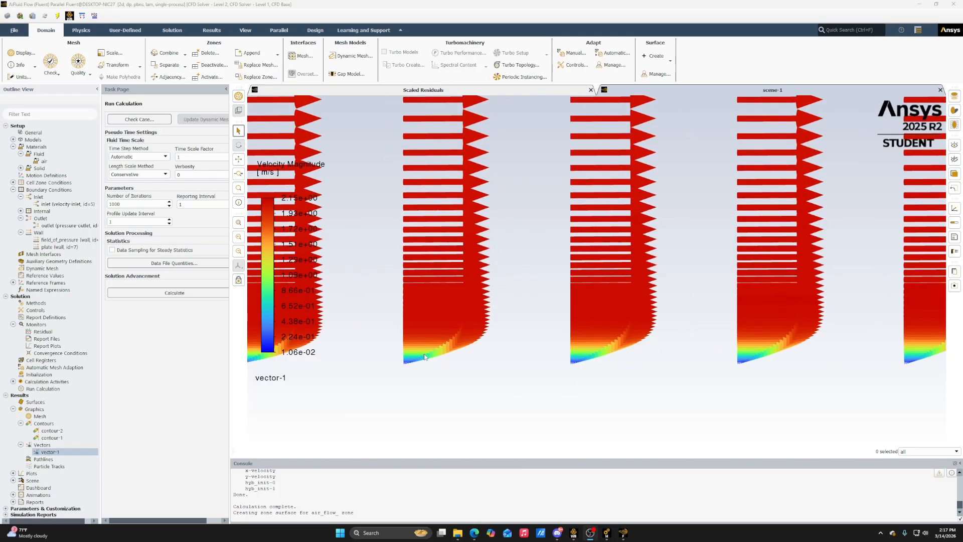
{"action": "scroll", "coordinate": [424, 357], "scroll_direction": "up", "scroll_amount": 2}
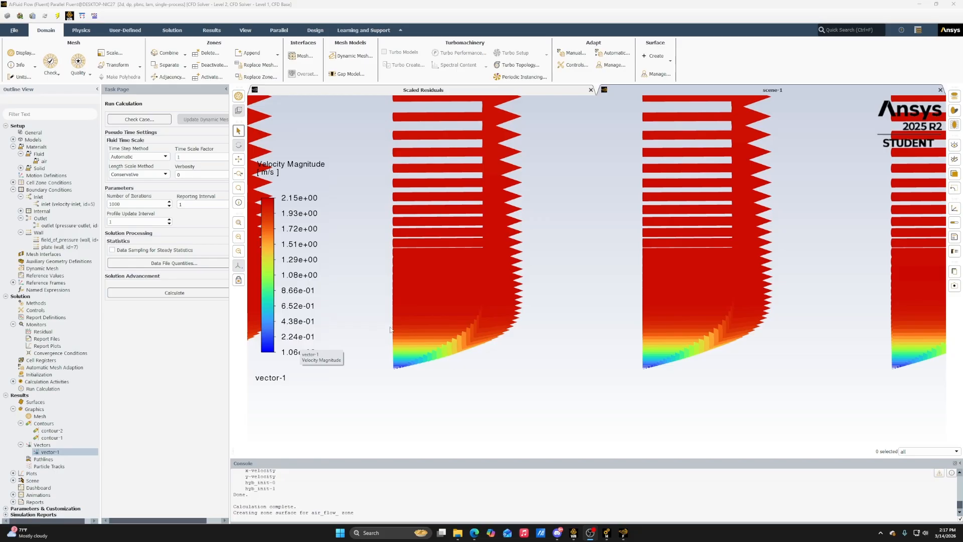
{"action": "scroll", "coordinate": [462, 321], "scroll_direction": "up", "scroll_amount": 5}
{"action": "scroll", "coordinate": [571, 294], "scroll_direction": "down", "scroll_amount": 10}
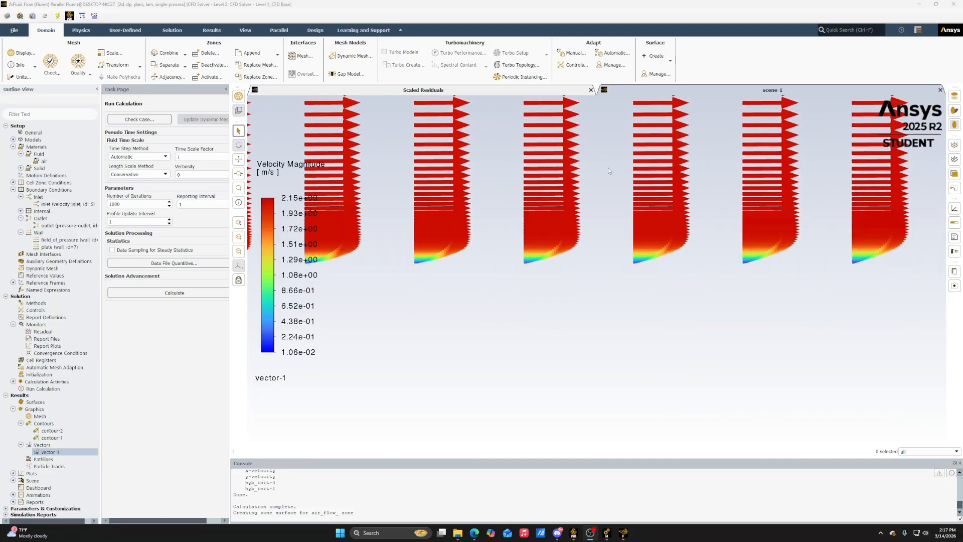
{"action": "scroll", "coordinate": [608, 167], "scroll_direction": "down", "scroll_amount": 7}
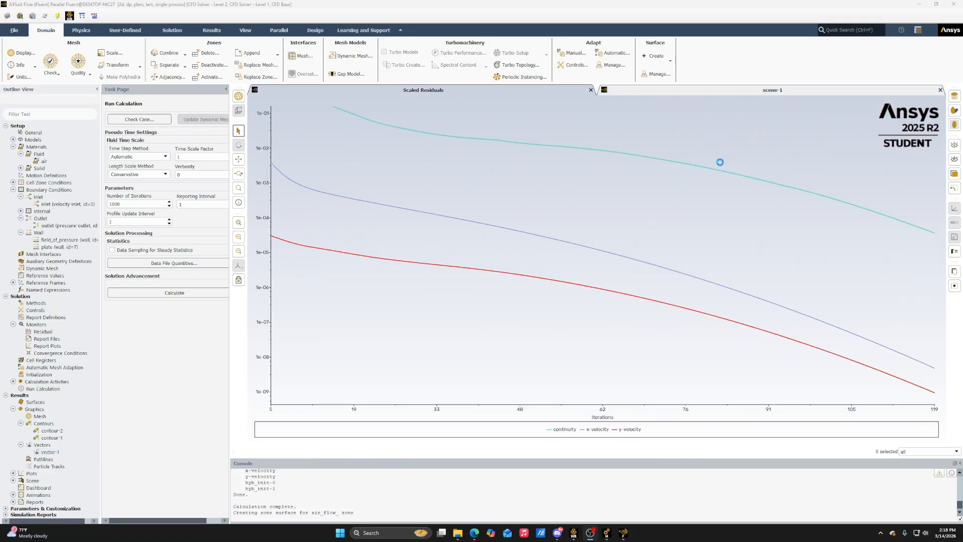
{"action": "scroll", "coordinate": [720, 162], "scroll_direction": "up", "scroll_amount": 3}
{"action": "left_click", "coordinate": [638, 95]}
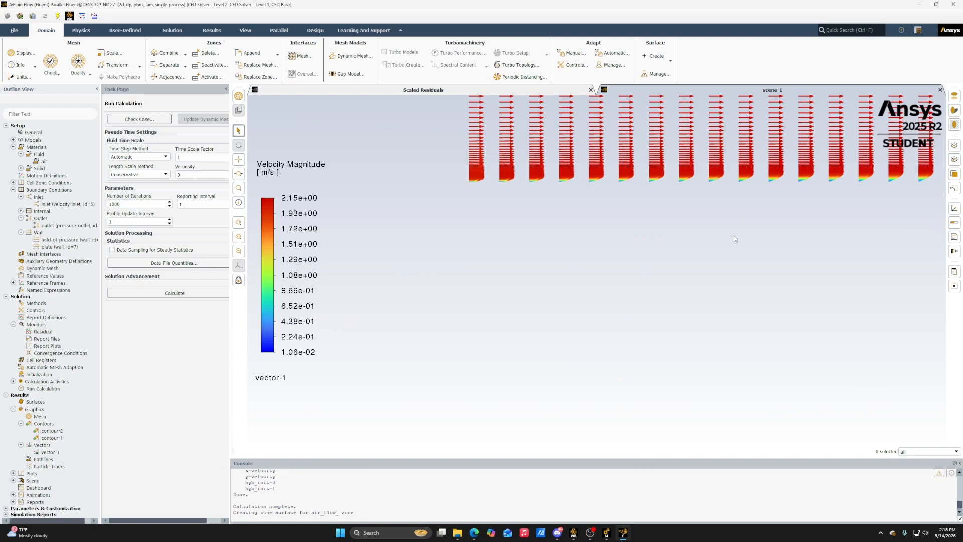
{"action": "scroll", "coordinate": [703, 176], "scroll_direction": "up", "scroll_amount": 3}
{"action": "scroll", "coordinate": [491, 227], "scroll_direction": "down", "scroll_amount": 6}
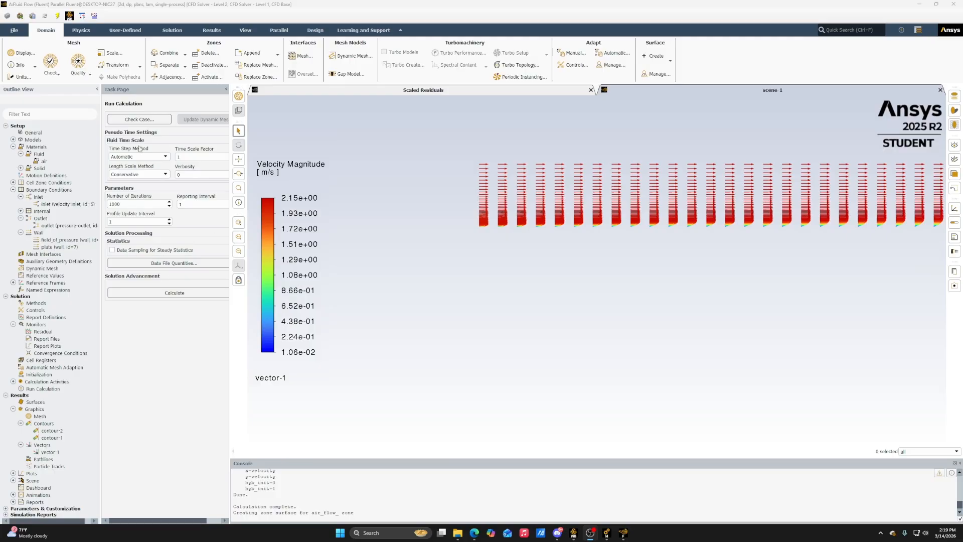
Leave Fluent, open the Results cell of the Workbench project in CFD-Post, and orient the view to face the XY plane
{"action": "left_click", "coordinate": [919, 4]}
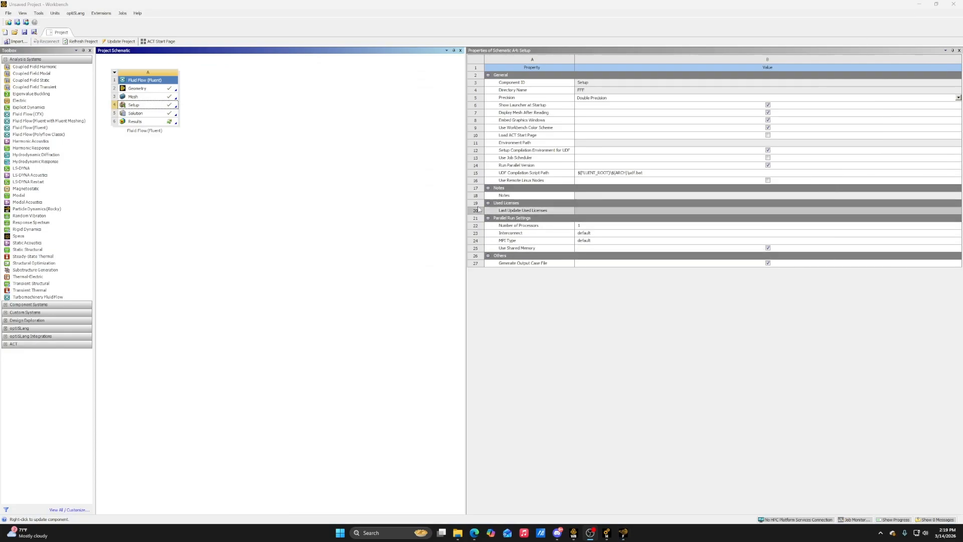
{"action": "right_click", "coordinate": [153, 108]}
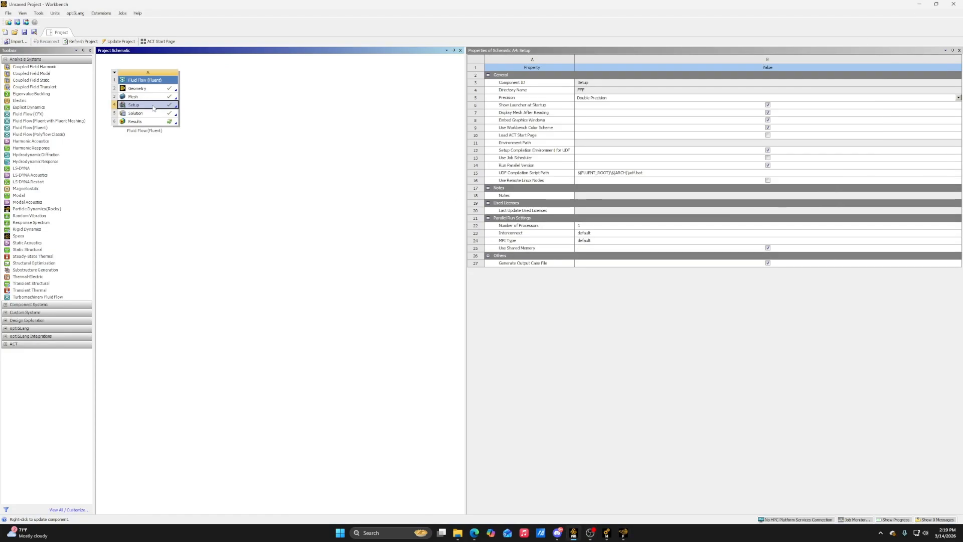
{"action": "left_click", "coordinate": [201, 155]}
{"action": "right_click", "coordinate": [149, 122]}
{"action": "left_click", "coordinate": [149, 123]}
{"action": "double_click", "coordinate": [155, 125]}
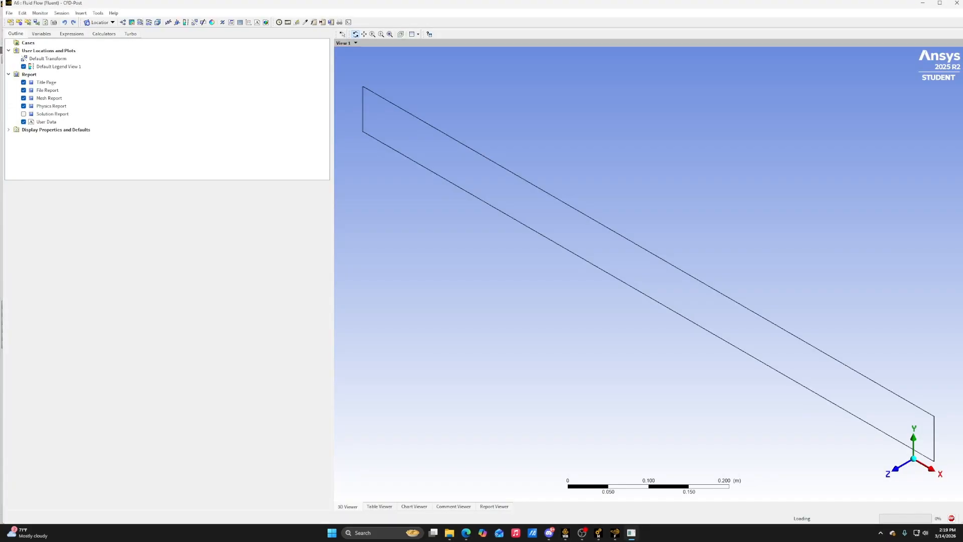
{"action": "left_click", "coordinate": [913, 458]}
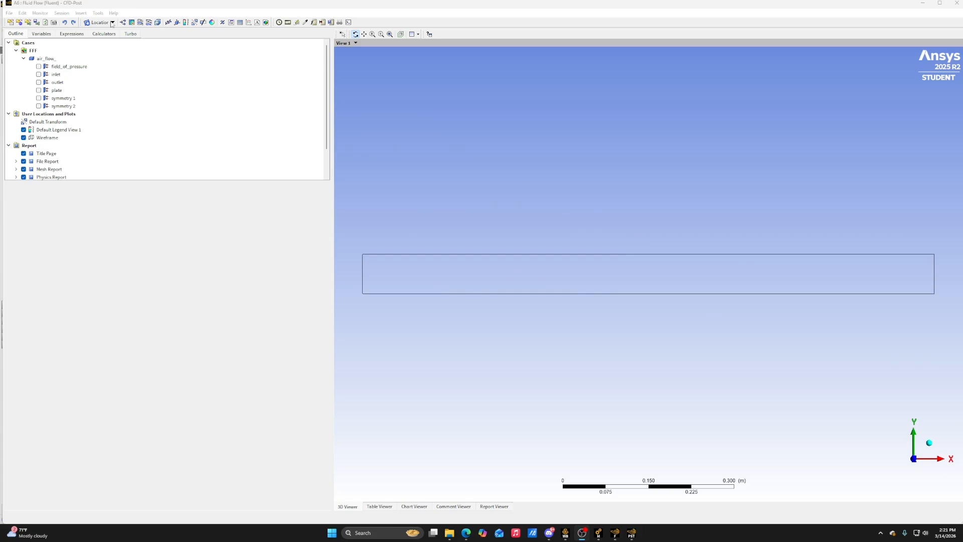
Create a two-point sample line named Line 1 from (0.25, 0, 0) to (0.25, 0.1, 0) with 100 samples
{"action": "left_click", "coordinate": [112, 23]}
{"action": "left_click", "coordinate": [125, 49]}
{"action": "key", "text": "Return"}
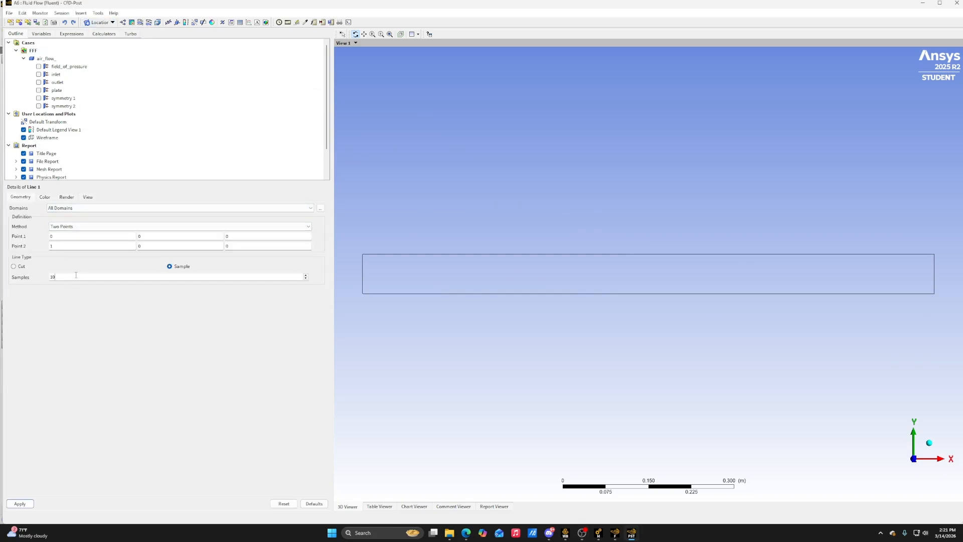
{"action": "left_click", "coordinate": [64, 235]}
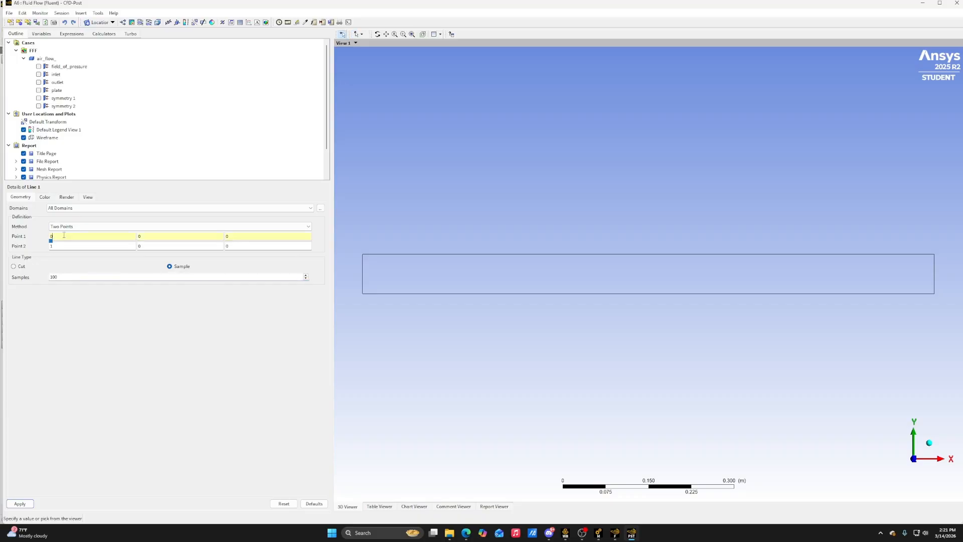
{"action": "key", "text": "BackSpace"}
{"action": "type", "text": "0.25"}
{"action": "left_click", "coordinate": [85, 246]}
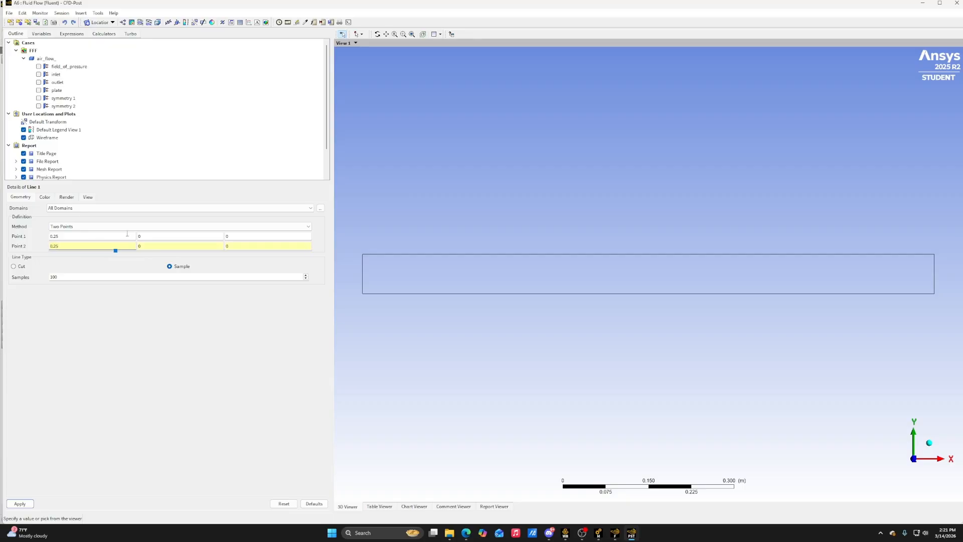
{"action": "left_click", "coordinate": [150, 246]}
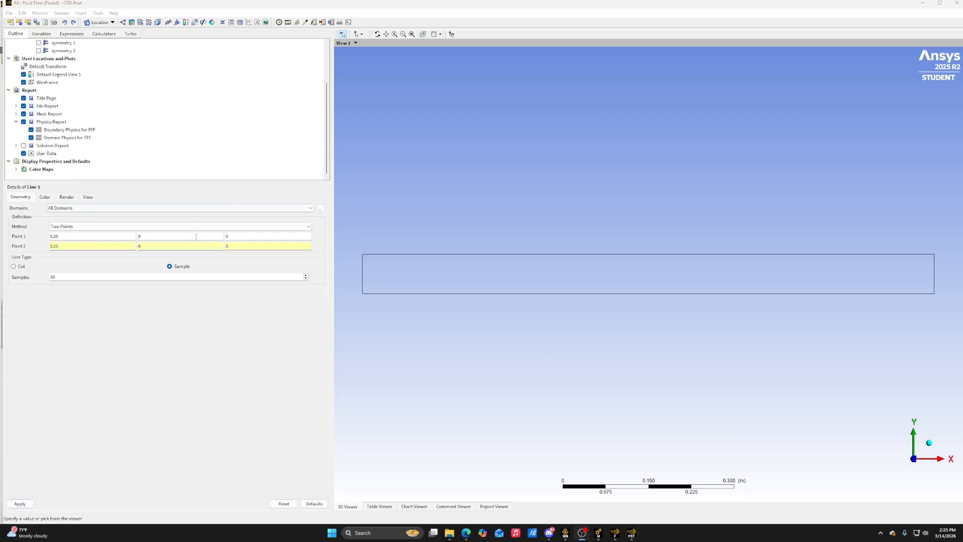
{"action": "left_click", "coordinate": [189, 243]}
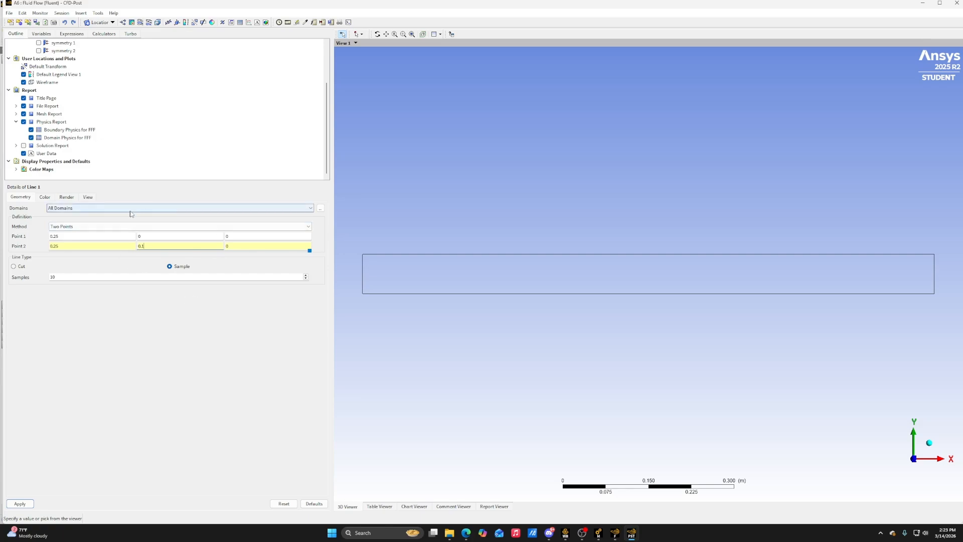
{"action": "left_click", "coordinate": [91, 275]}
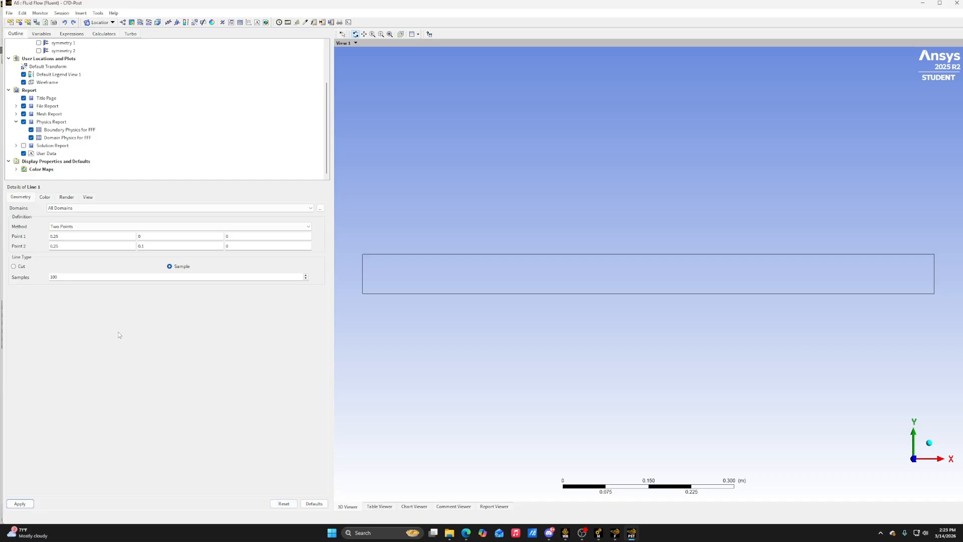
{"action": "left_click", "coordinate": [20, 504]}
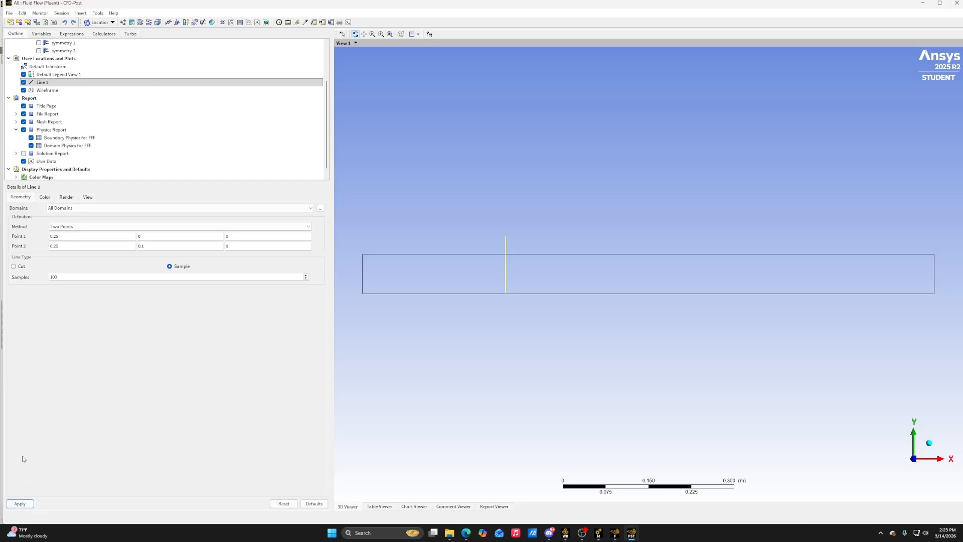
Set the Y coordinate of Line 1's second point to 0.0684553 and apply it
{"action": "left_click", "coordinate": [159, 246]}
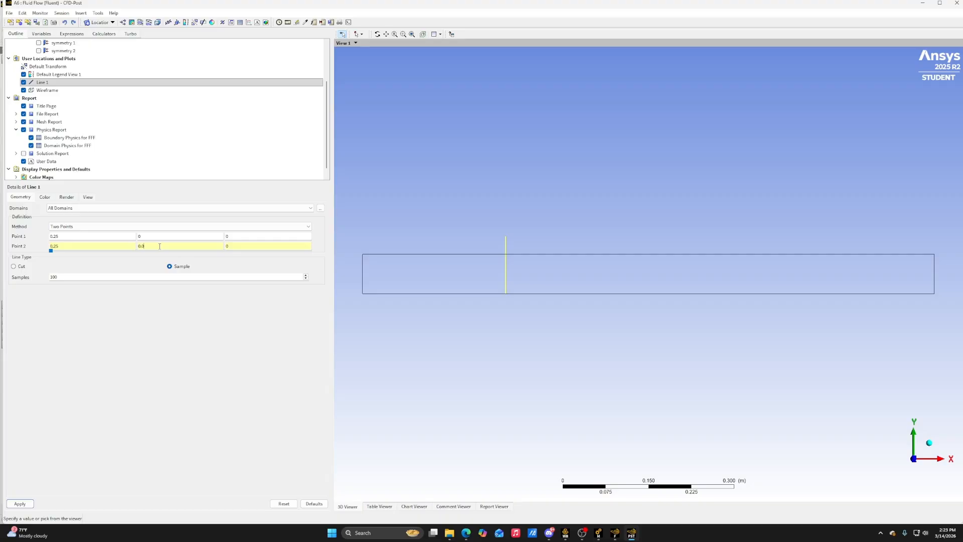
{"action": "type", "text": "4553"}
{"action": "left_click", "coordinate": [20, 503]}
{"action": "key", "text": "space"}
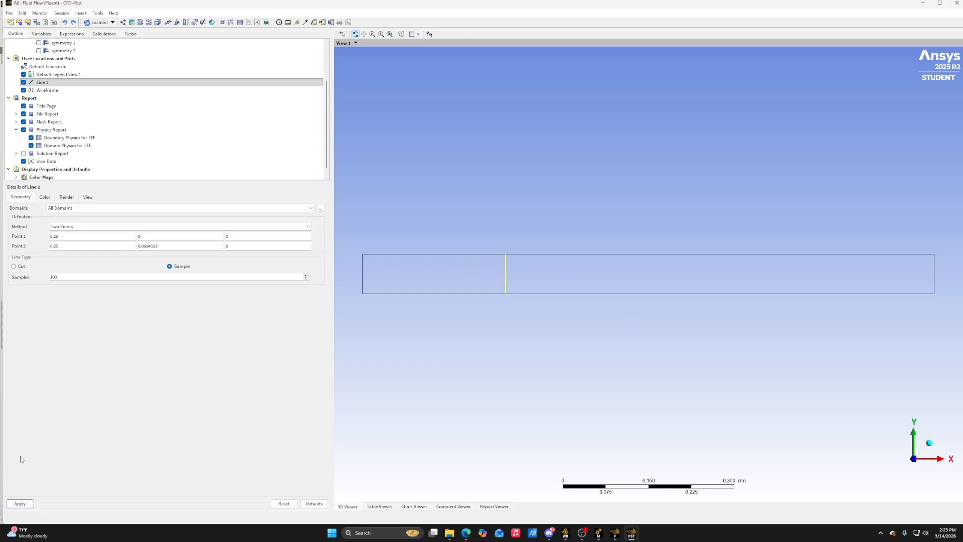
Insert a second line location named x50cm
{"action": "left_click", "coordinate": [112, 22]}
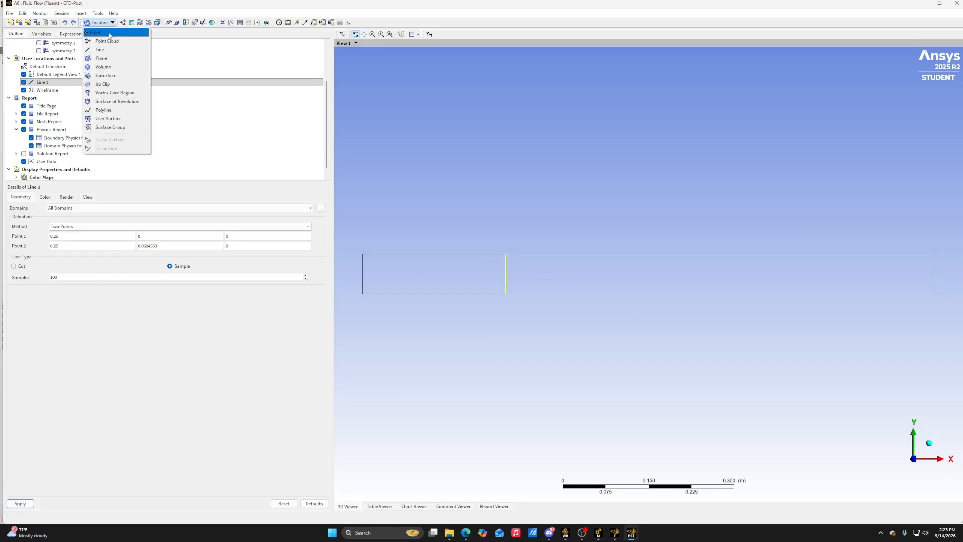
{"action": "left_click", "coordinate": [108, 52]}
{"action": "type", "text": "x"}
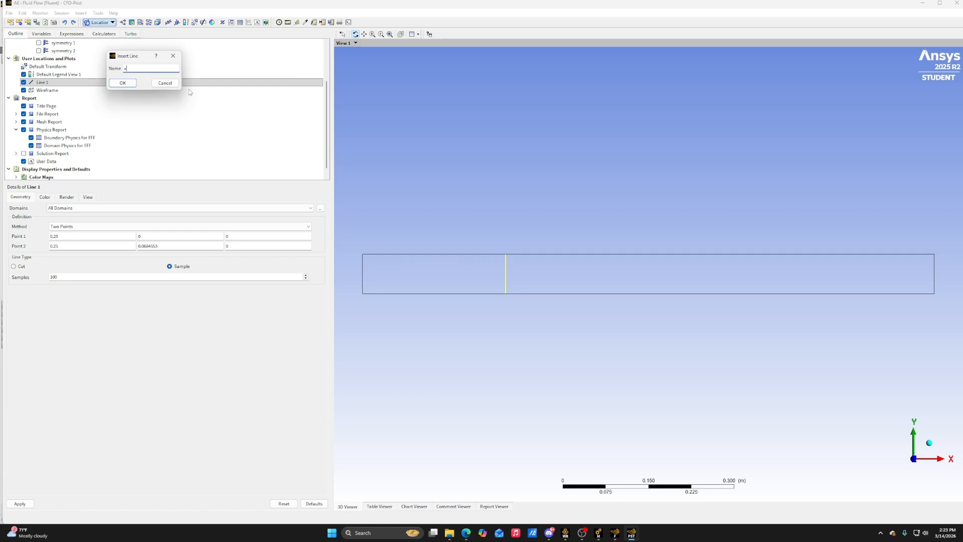
{"action": "type", "text": "50cm"}
{"action": "left_click", "coordinate": [126, 83]}
Define line x50cm from (0.5, 0, 0) to (0.5, 0.0684553, 0) with 100 samples and apply it
{"action": "left_click", "coordinate": [73, 237]}
{"action": "type", "text": ".5"}
{"action": "left_click", "coordinate": [68, 245]}
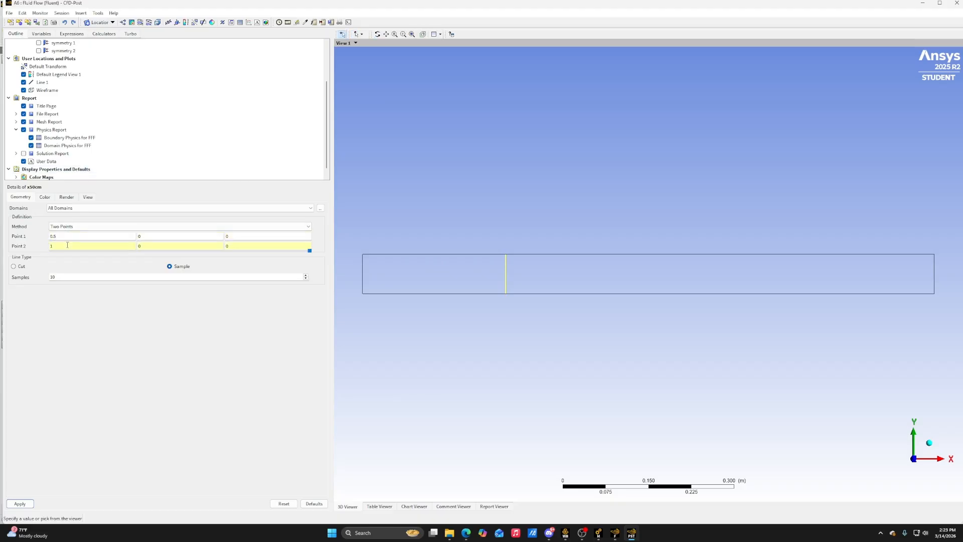
{"action": "type", "text": ".5"}
{"action": "left_click", "coordinate": [158, 246]}
{"action": "type", "text": ".0684653"}
{"action": "left_click_drag", "start_coordinate": [161, 244], "coordinate": [139, 244]}
{"action": "key", "text": "ctrl+c"}
{"action": "left_click", "coordinate": [106, 277]}
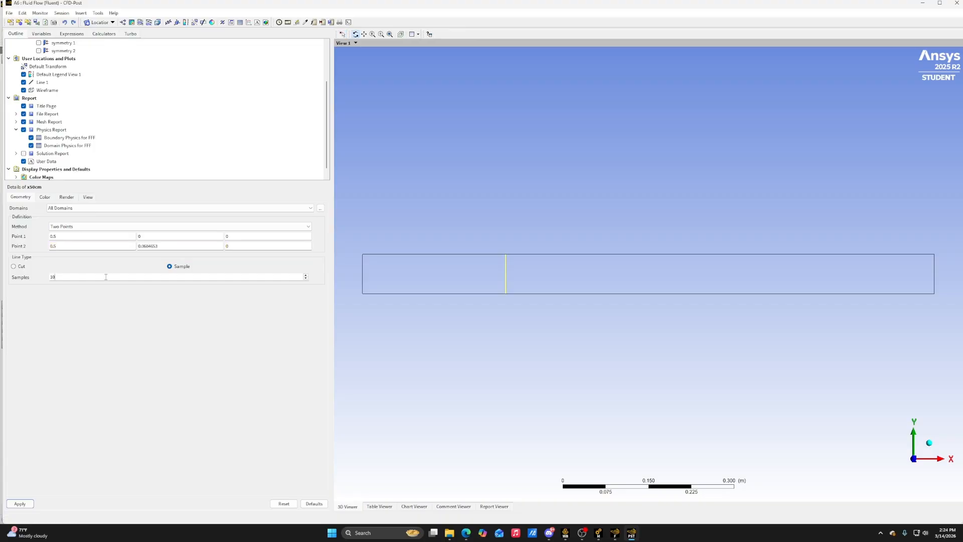
{"action": "left_click", "coordinate": [20, 503]}
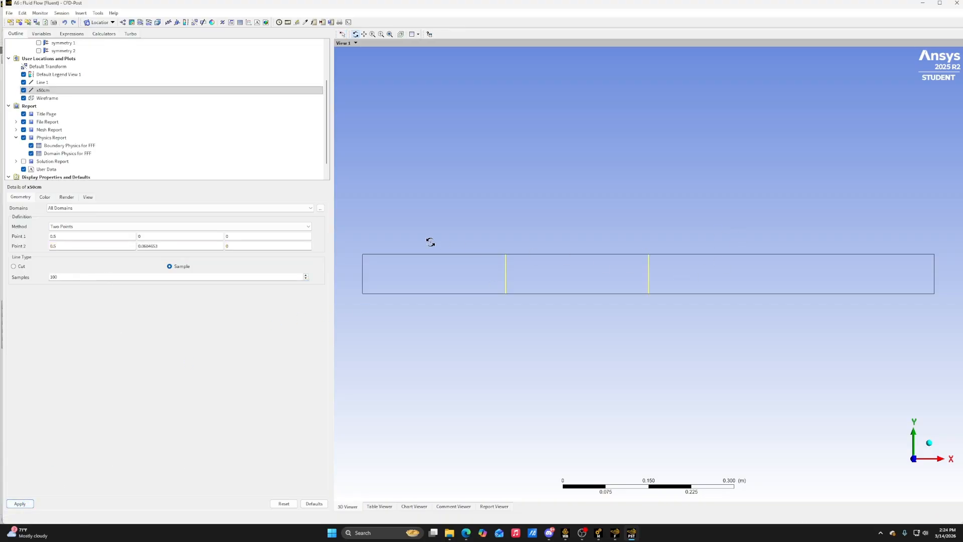
Insert a third line location named x75cm
{"action": "left_click", "coordinate": [108, 23]}
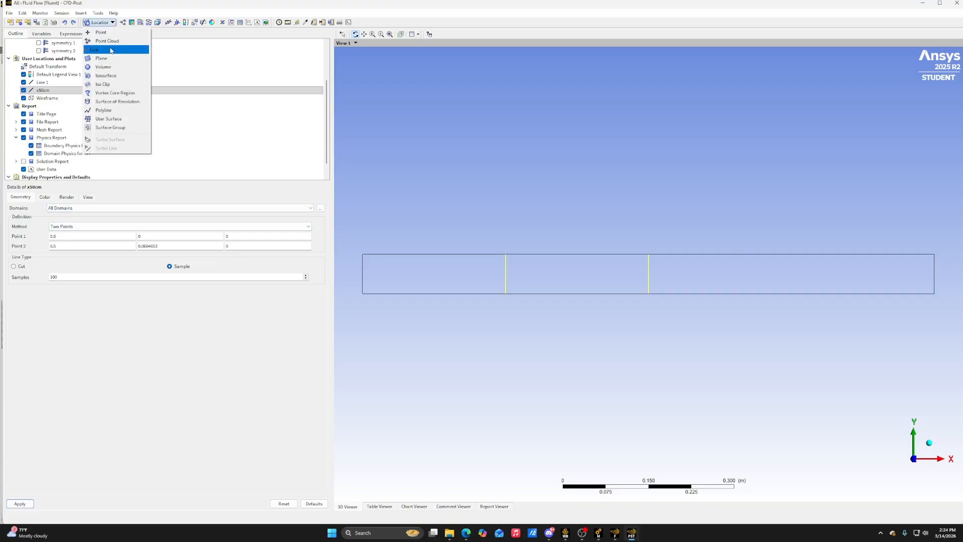
{"action": "left_click", "coordinate": [110, 49]}
{"action": "type", "text": "x75cm"}
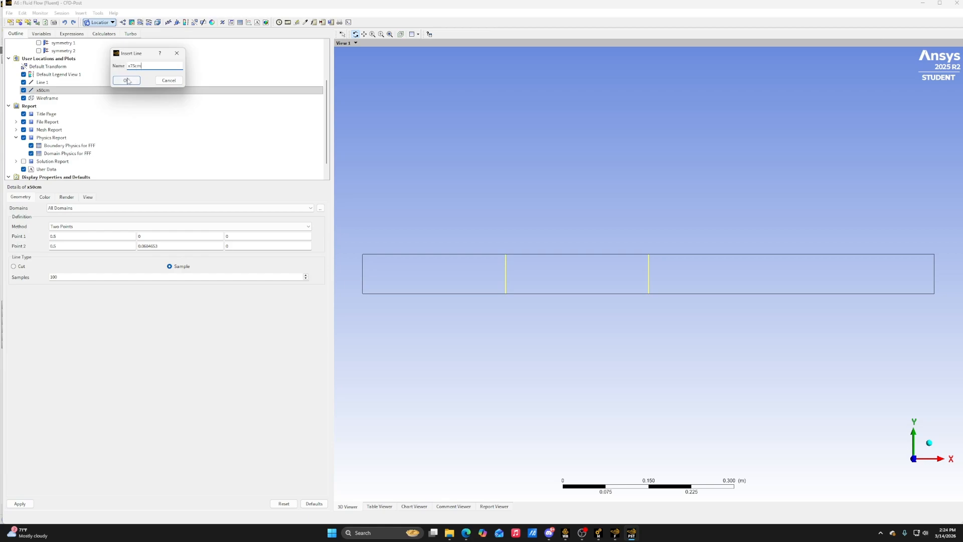
{"action": "left_click", "coordinate": [127, 81]}
Define line x75cm from (0.75, 0, 0) to (0.75, 0.0684553, 0) with 100 samples and apply it
{"action": "left_click", "coordinate": [93, 236]}
{"action": "type", "text": ".75"}
{"action": "left_click", "coordinate": [86, 246]}
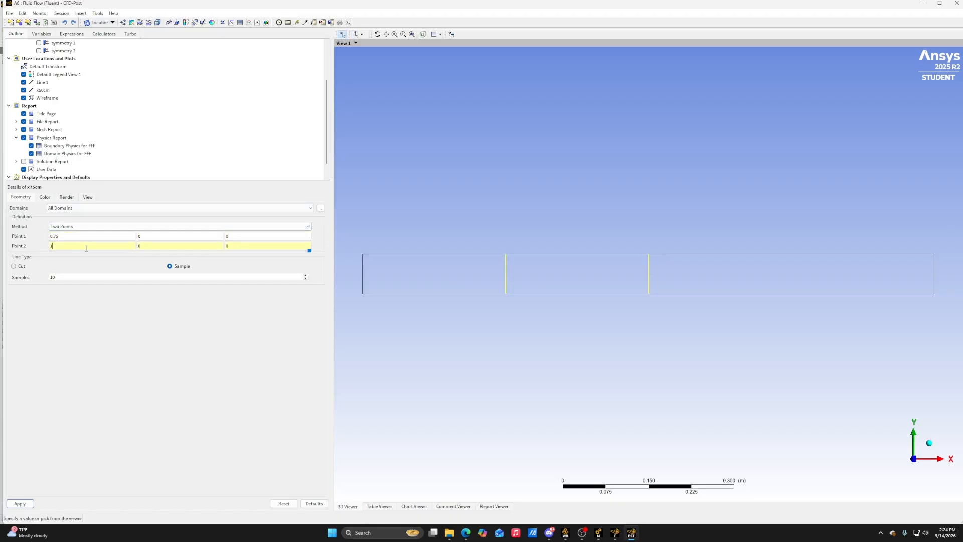
{"action": "type", "text": ".75"}
{"action": "left_click", "coordinate": [148, 246]}
{"action": "key", "text": "BackSpace"}
{"action": "key", "text": "ctrl+v"}
{"action": "left_click", "coordinate": [174, 313]}
{"action": "type", "text": "0"}
{"action": "left_click", "coordinate": [28, 503]}
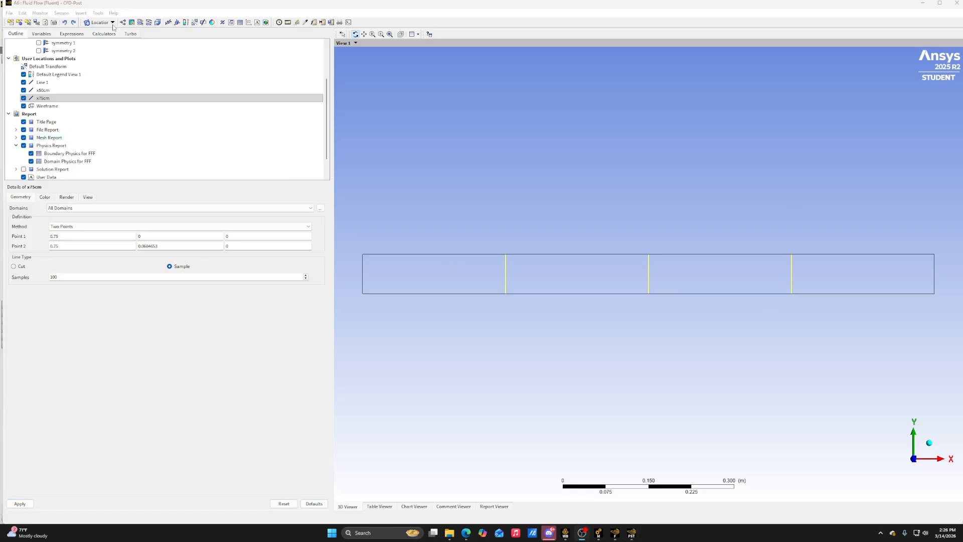
Insert a new chart and name its first data series "x= 25cm"
{"action": "left_click", "coordinate": [258, 22]}
{"action": "left_click", "coordinate": [265, 57]}
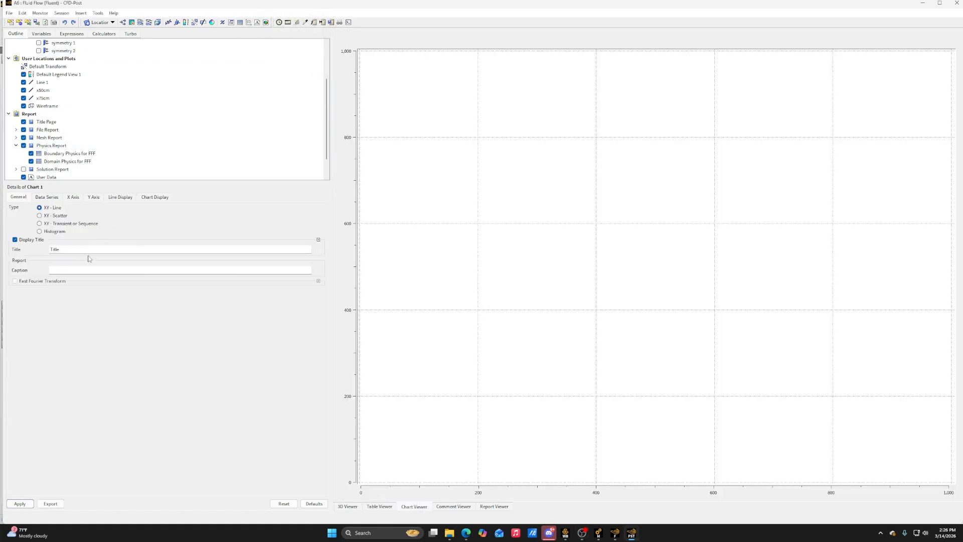
{"action": "left_click", "coordinate": [46, 197]}
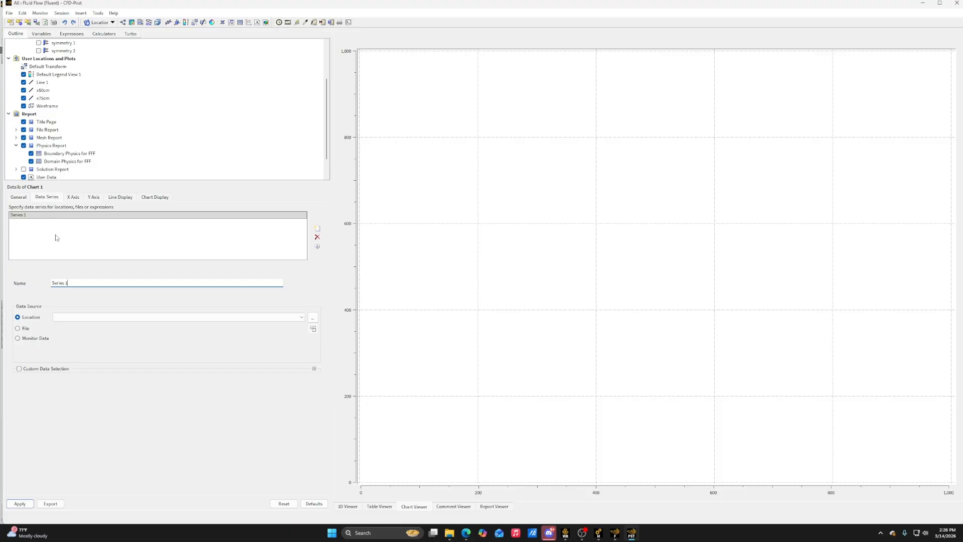
{"action": "left_click_drag", "start_coordinate": [74, 283], "coordinate": [26, 284]}
{"action": "type", "text": "x"}
{"action": "type", "text": "="}
{"action": "type", "text": " 25sm"}
{"action": "key", "text": "BackSpace"}
{"action": "key", "text": "BackSpace"}
{"action": "type", "text": "cm"}
{"action": "key", "text": "Tab"}
Add further data series to the chart, naming the second x=50cm and the third x=75cm
{"action": "left_click", "coordinate": [318, 229]}
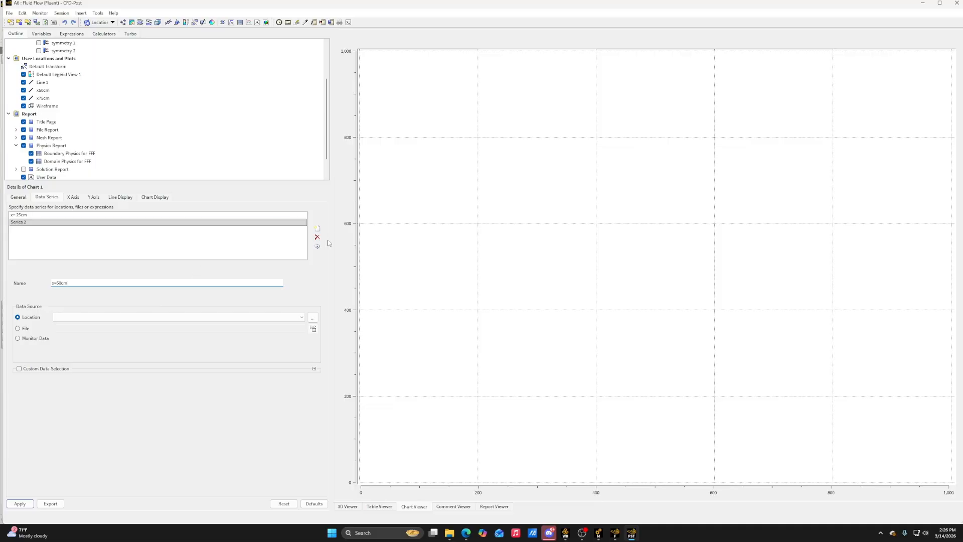
{"action": "left_click", "coordinate": [318, 228]}
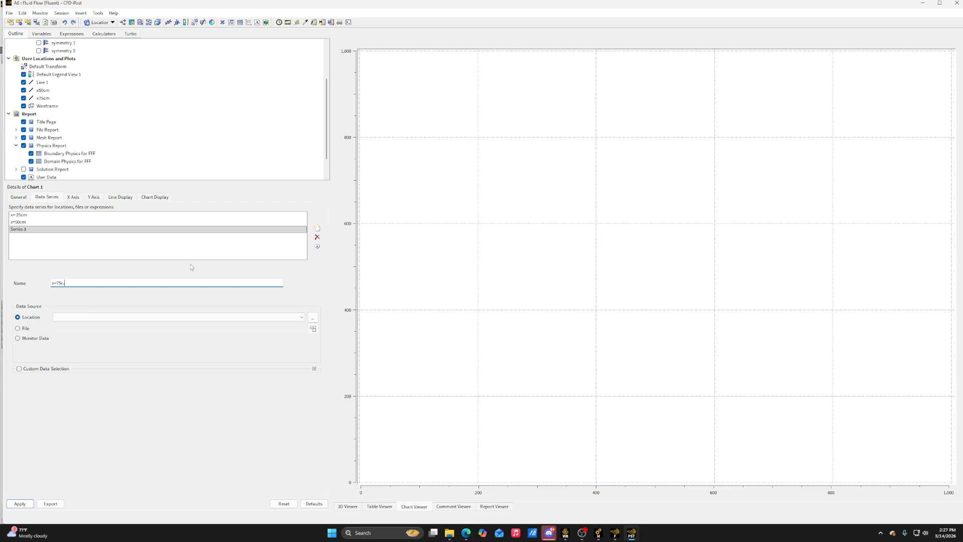
{"action": "type", "text": "x=75cm"}
{"action": "left_click", "coordinate": [317, 228]}
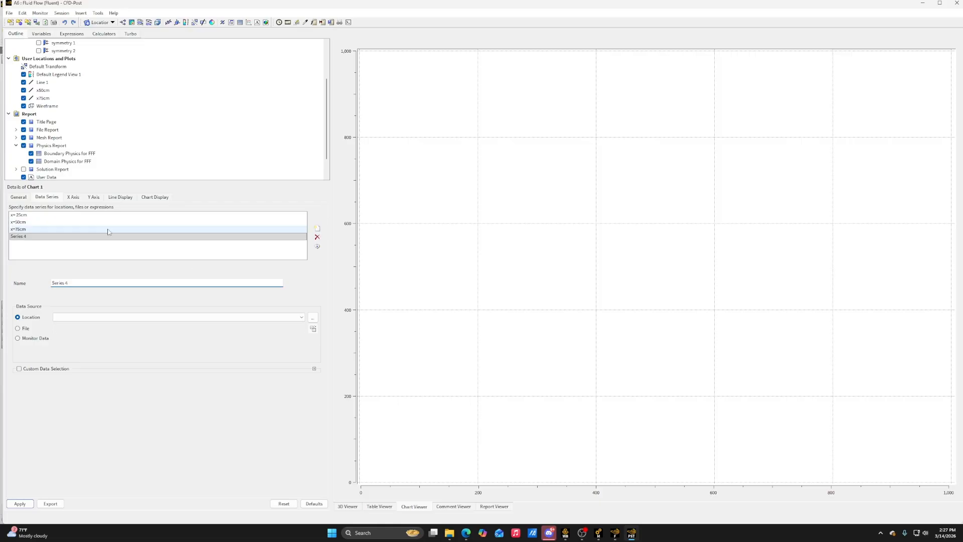
Set the chart title to "Velocity Profiles"
{"action": "left_click", "coordinate": [74, 199]}
{"action": "left_click", "coordinate": [55, 198]}
{"action": "left_click", "coordinate": [31, 198]}
{"action": "left_click", "coordinate": [47, 198]}
{"action": "left_click", "coordinate": [28, 198]}
{"action": "left_click", "coordinate": [79, 248]}
{"action": "double_click", "coordinate": [79, 248]}
{"action": "key", "text": "BackSpace"}
{"action": "type", "text": "Velo"}
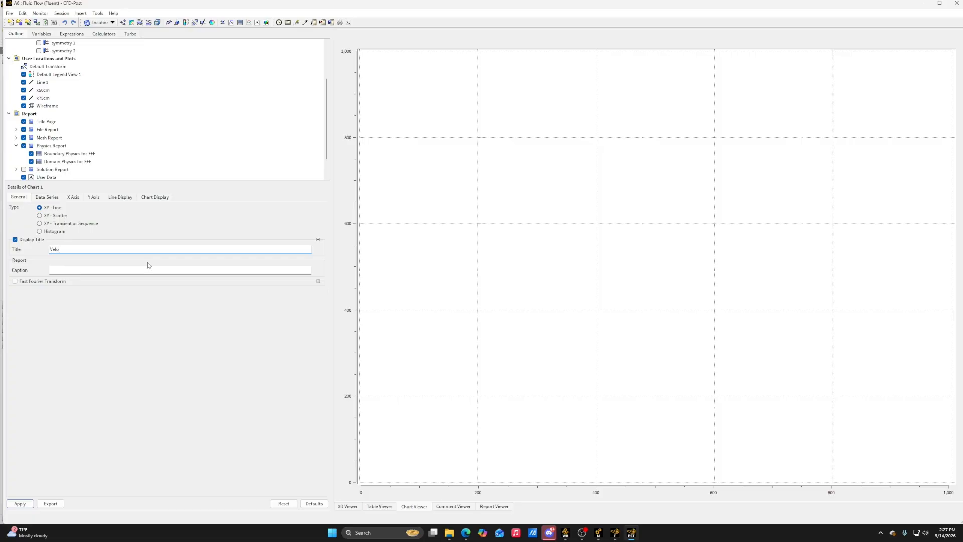
{"action": "type", "text": "city Profiles"}
Delete the unneeded Series 4 from the chart's data series
{"action": "left_click", "coordinate": [47, 197]}
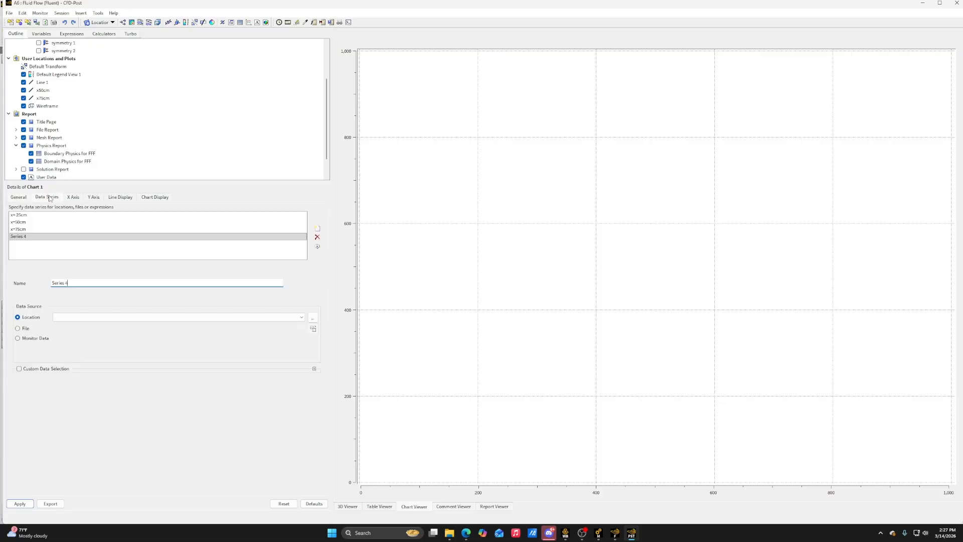
{"action": "left_click", "coordinate": [94, 197]}
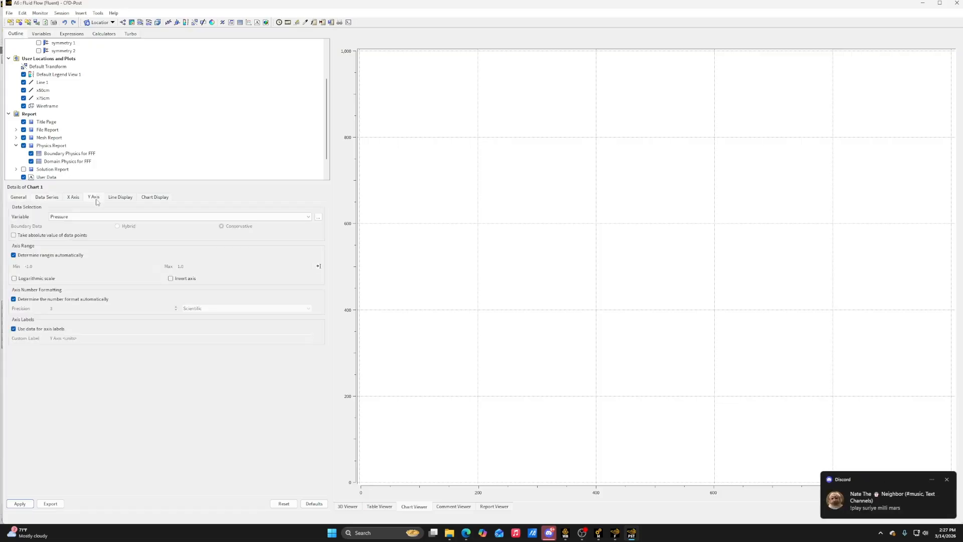
{"action": "left_click", "coordinate": [47, 197]}
{"action": "left_click", "coordinate": [283, 237]}
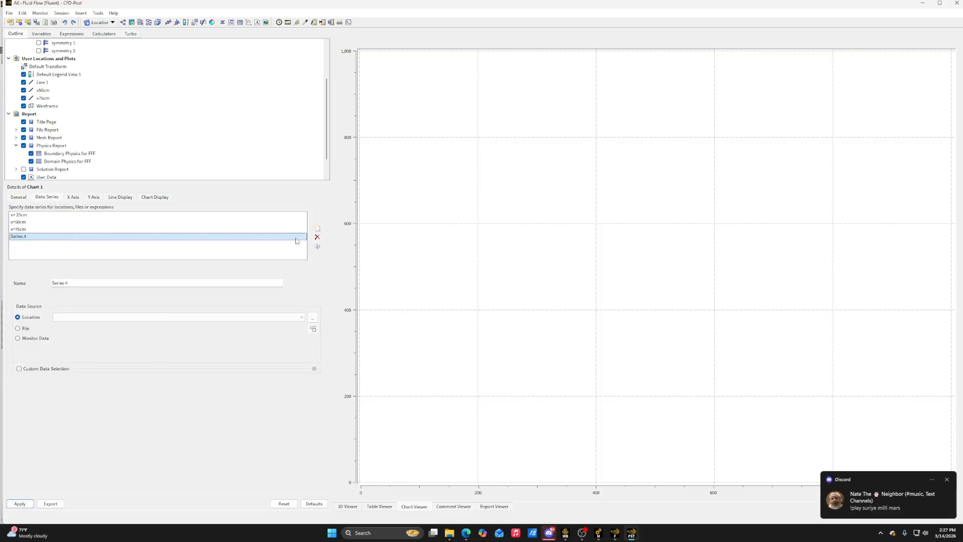
{"action": "left_click", "coordinate": [317, 237]}
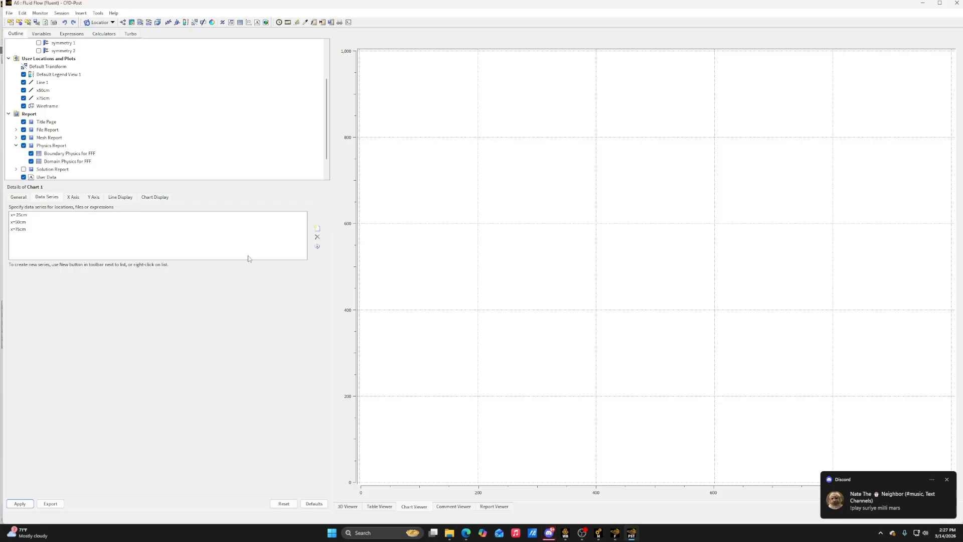
Assign Line 1, x50cm and x75cm as the locations of the 25, 50 and 75 cm data series and apply the chart
{"action": "left_click", "coordinate": [20, 504]}
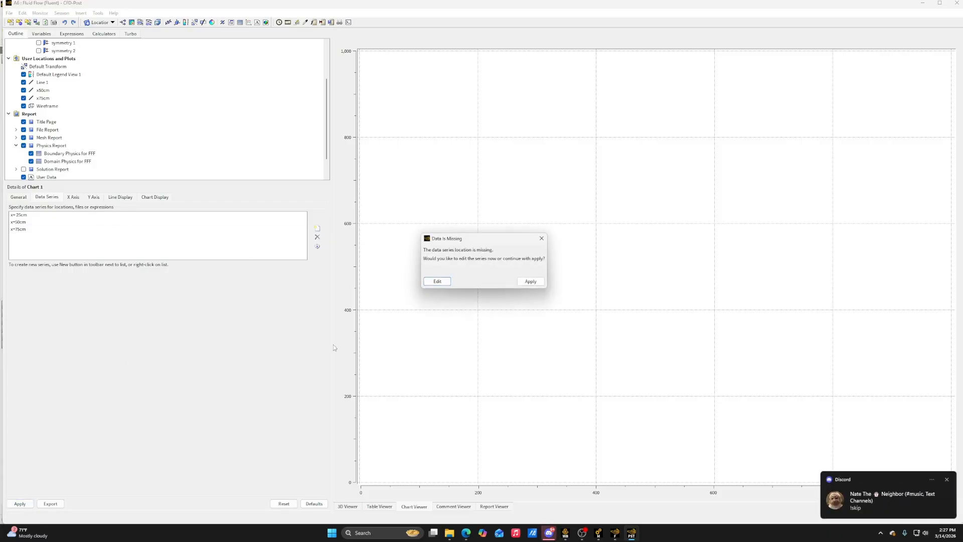
{"action": "left_click", "coordinate": [438, 281]}
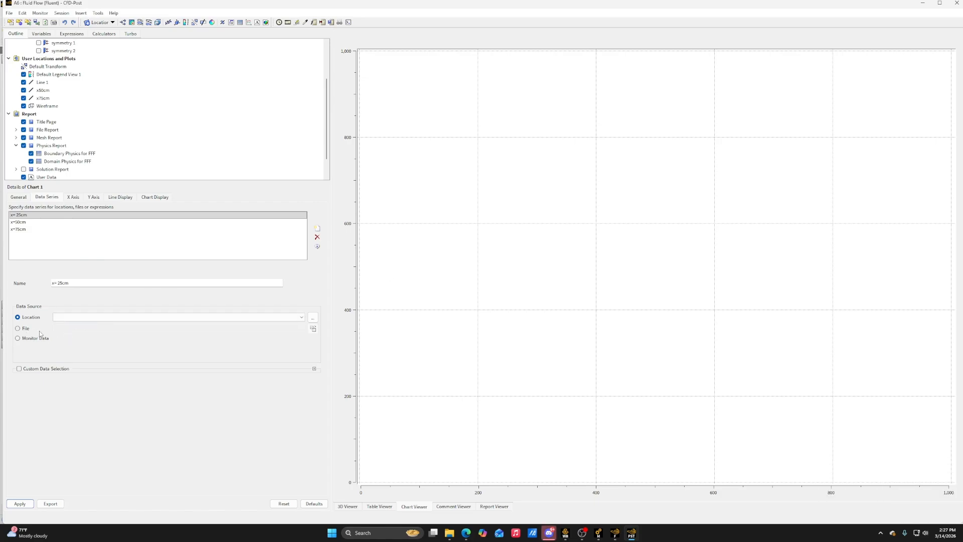
{"action": "left_click", "coordinate": [75, 317]}
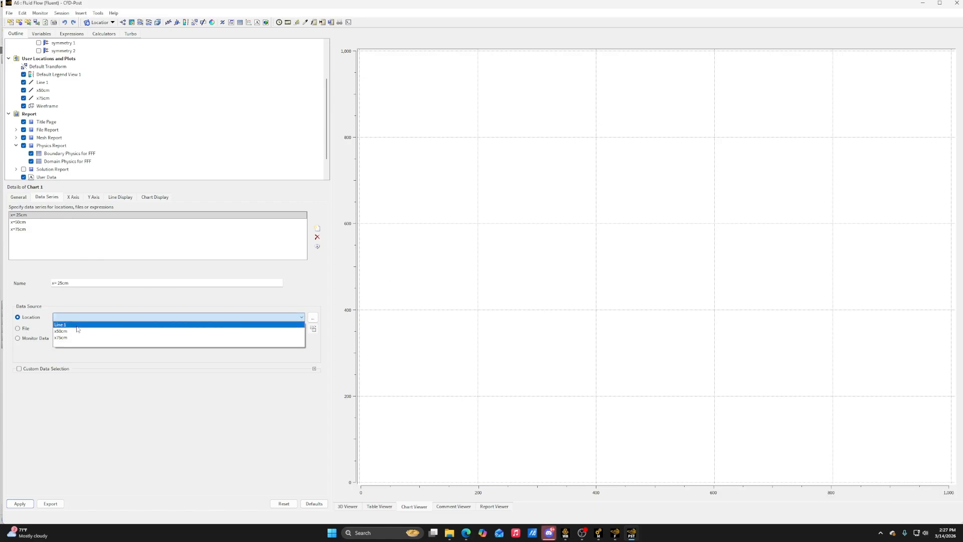
{"action": "left_click", "coordinate": [78, 325]}
{"action": "left_click", "coordinate": [70, 222]}
{"action": "left_click", "coordinate": [75, 317]}
{"action": "left_click", "coordinate": [75, 332]}
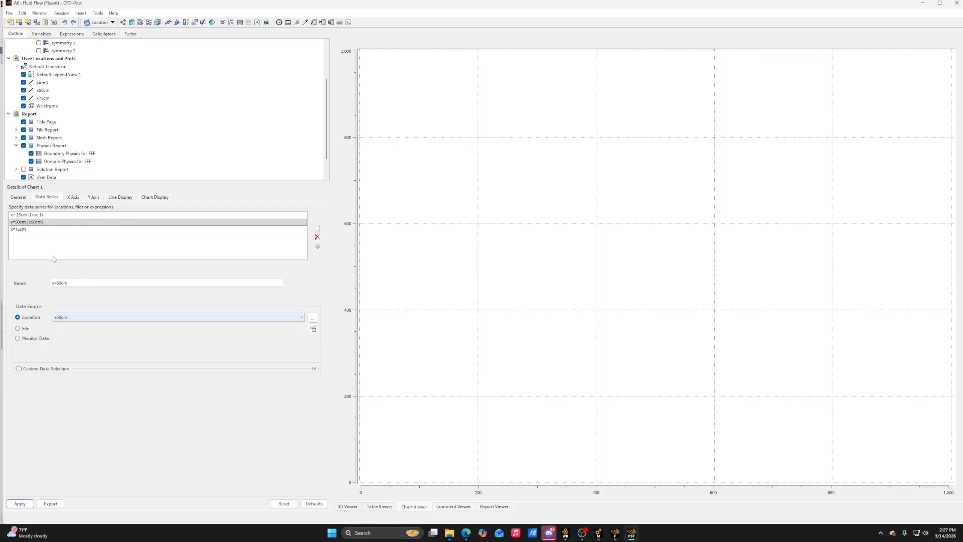
{"action": "left_click", "coordinate": [46, 230]}
{"action": "left_click", "coordinate": [103, 317]}
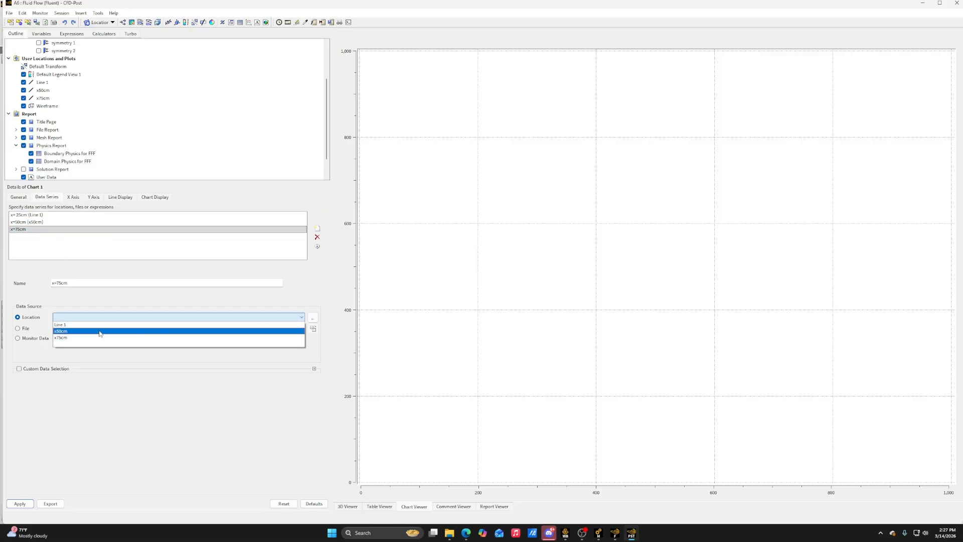
{"action": "left_click", "coordinate": [100, 338]}
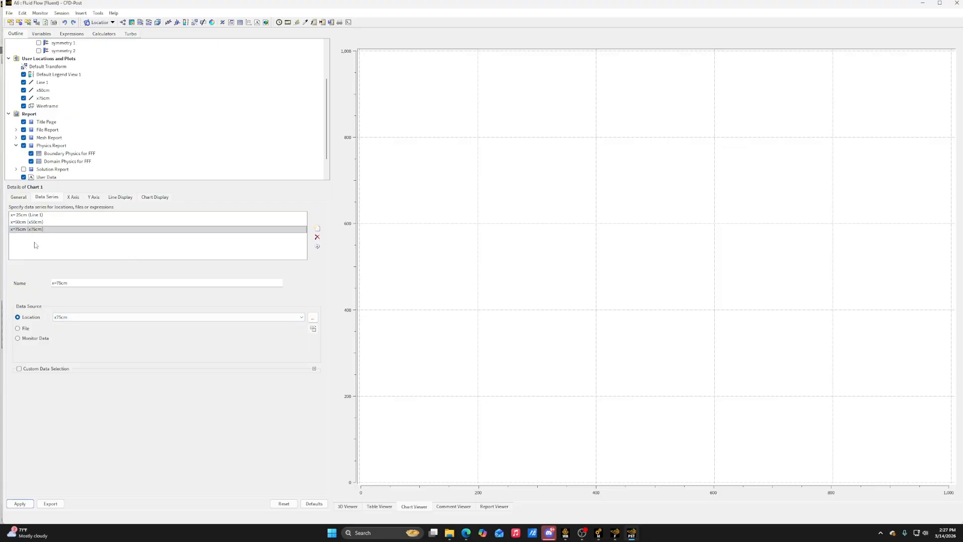
{"action": "left_click", "coordinate": [12, 503]}
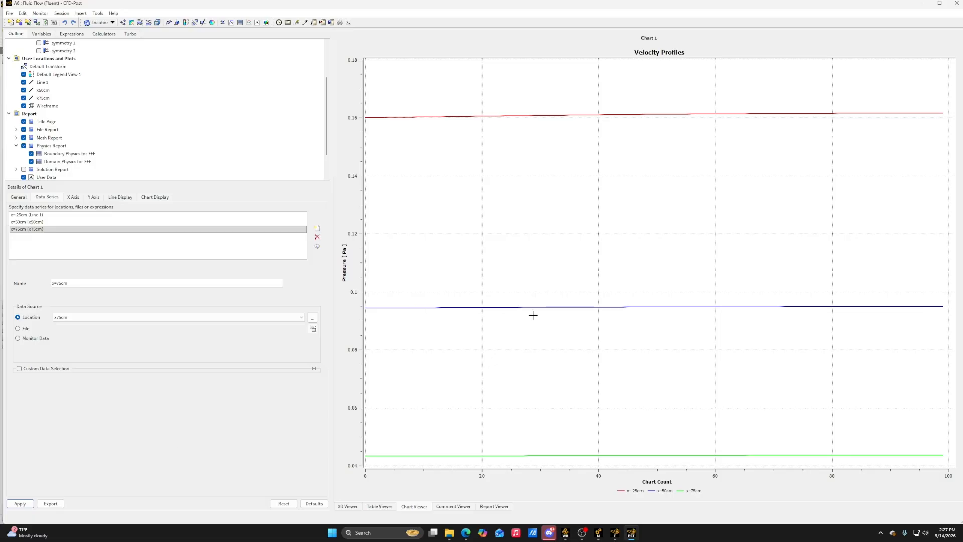
Set the chart's X axis variable to Velocity and its Y axis variable to Y, and apply
{"action": "left_click", "coordinate": [72, 198]}
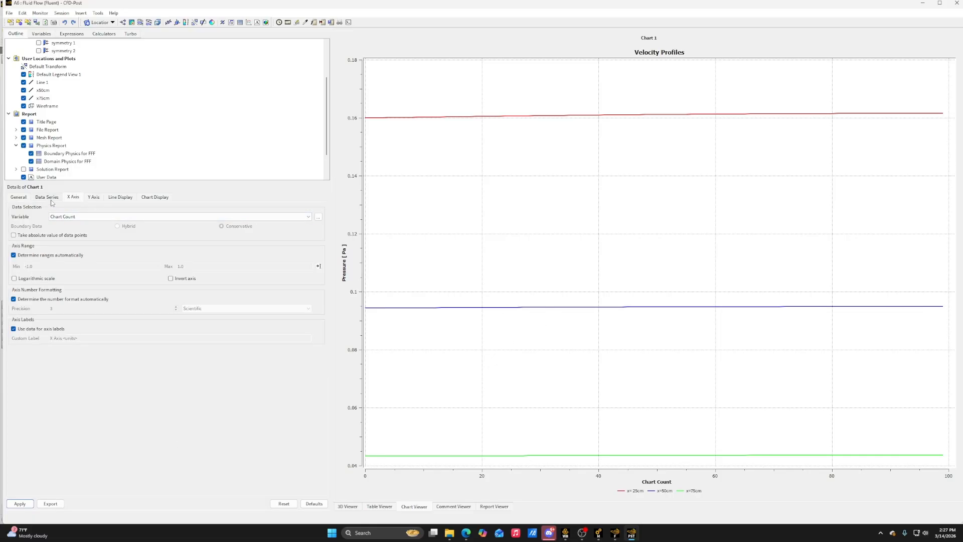
{"action": "left_click", "coordinate": [49, 198]}
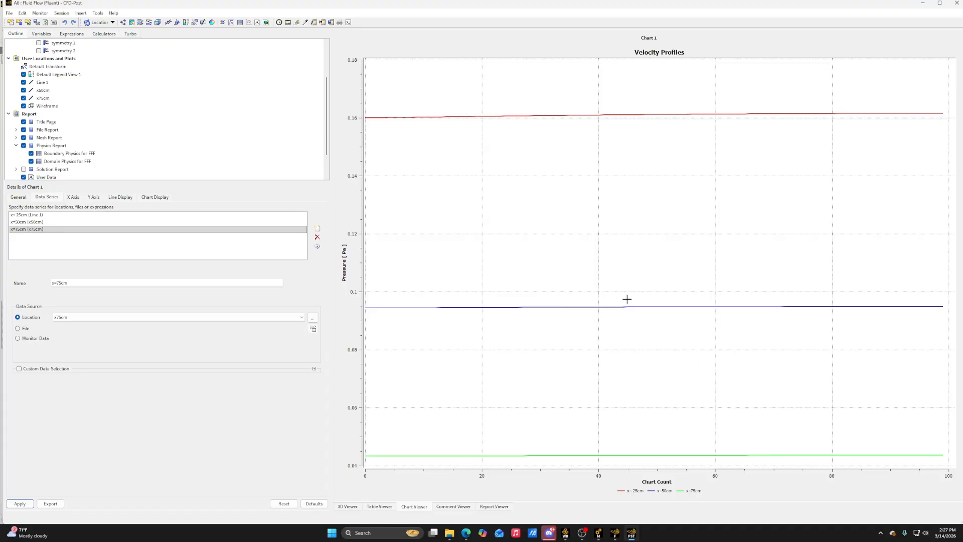
{"action": "left_click", "coordinate": [71, 199]}
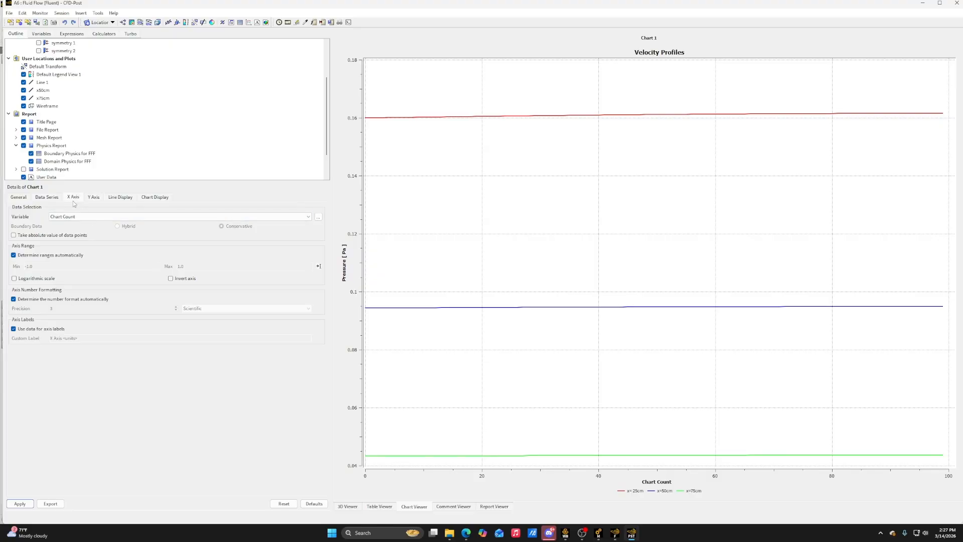
{"action": "left_click", "coordinate": [92, 219]}
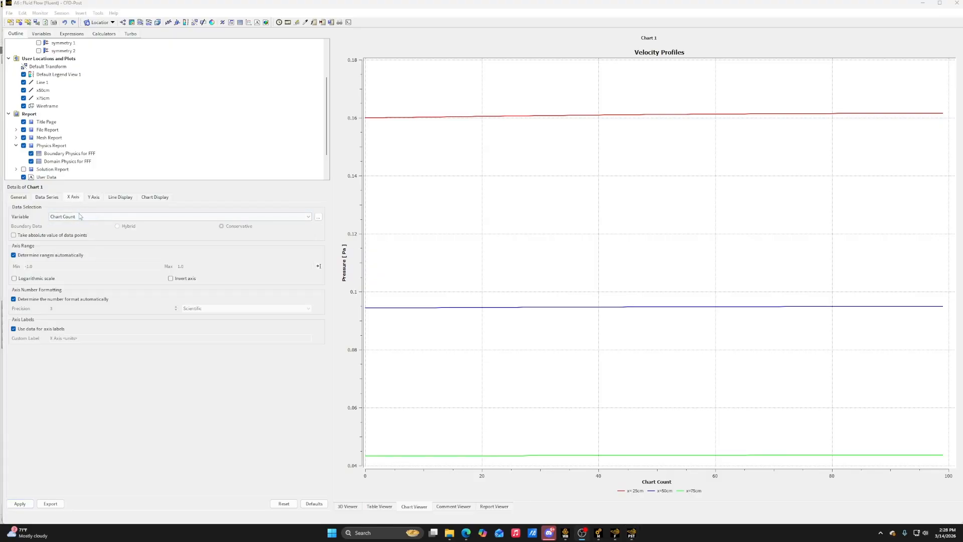
{"action": "left_click", "coordinate": [79, 216]}
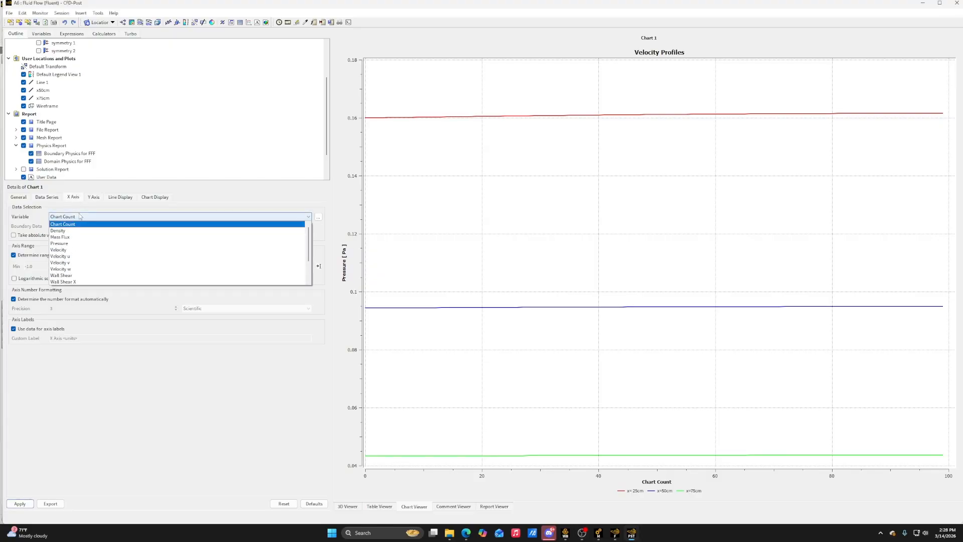
{"action": "left_click", "coordinate": [68, 251]}
{"action": "left_click", "coordinate": [93, 197]}
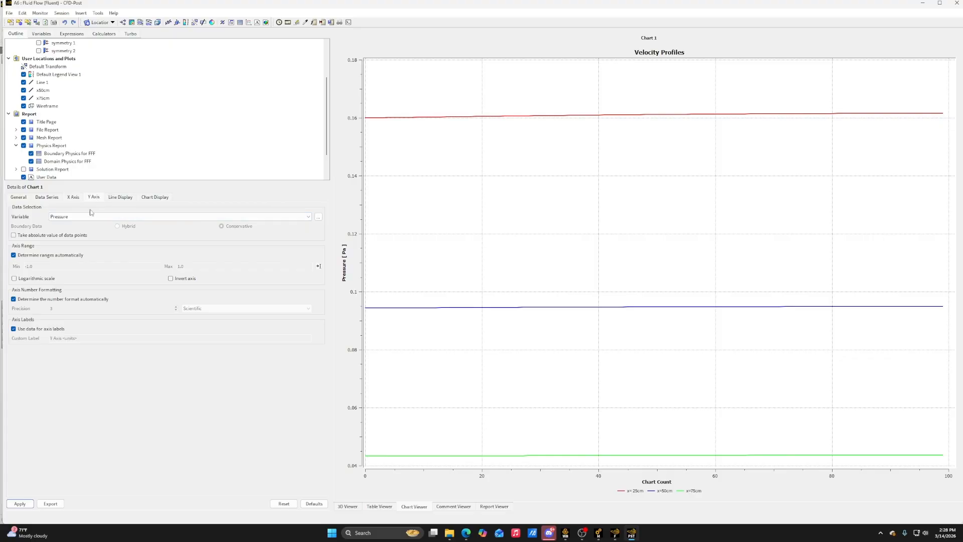
{"action": "left_click", "coordinate": [96, 217]}
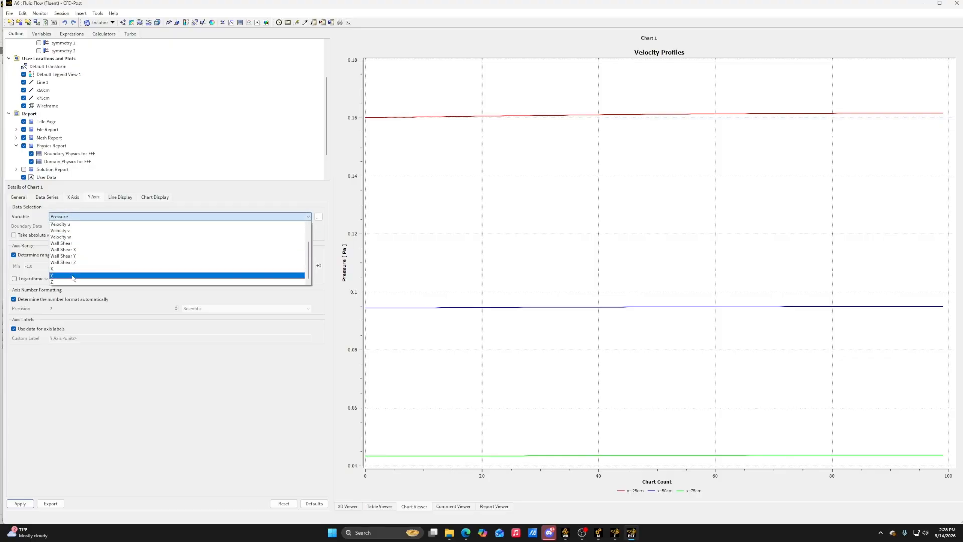
{"action": "left_click", "coordinate": [76, 278]}
{"action": "left_click", "coordinate": [27, 504]}
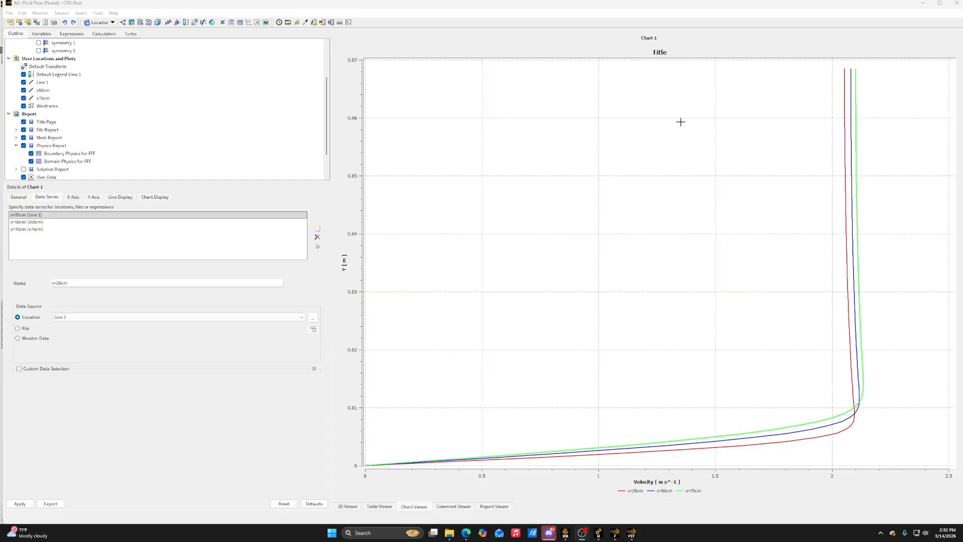
Switch to the Fluent solver window
{"action": "left_click", "coordinate": [923, 4]}
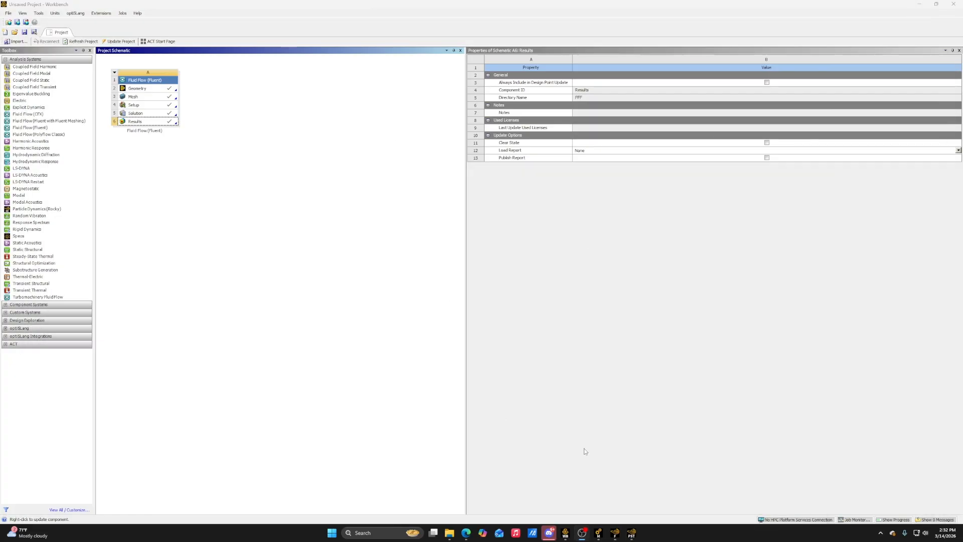
{"action": "left_click", "coordinate": [631, 535]}
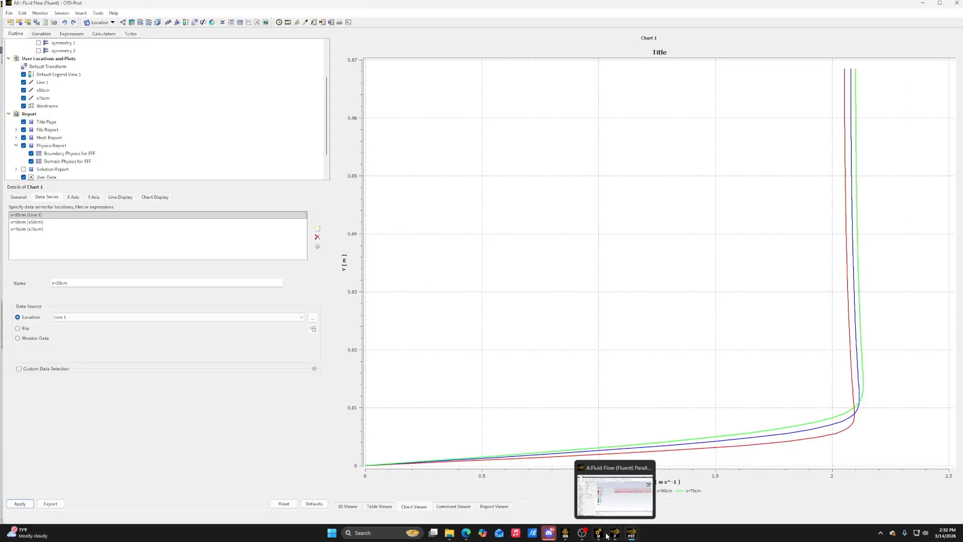
{"action": "left_click", "coordinate": [613, 535]}
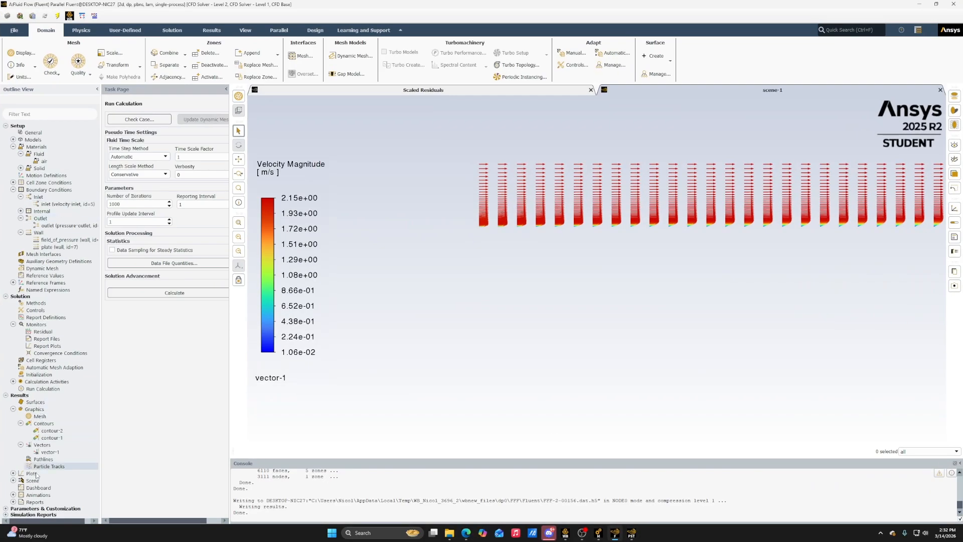
Create an XY plot of Wall Shear Stress from Wall Fluxes along the direction vector for the plate surface
{"action": "left_click", "coordinate": [13, 474]}
{"action": "double_click", "coordinate": [41, 488]}
{"action": "left_click_drag", "start_coordinate": [246, 249], "coordinate": [288, 156]}
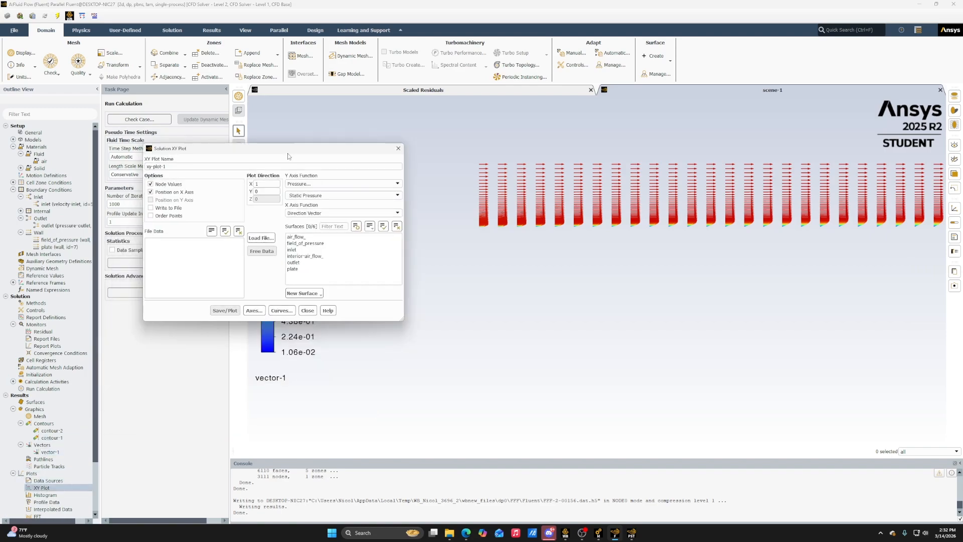
{"action": "left_click_drag", "start_coordinate": [402, 322], "coordinate": [424, 341]}
{"action": "left_click", "coordinate": [342, 184]}
{"action": "left_click", "coordinate": [333, 215]}
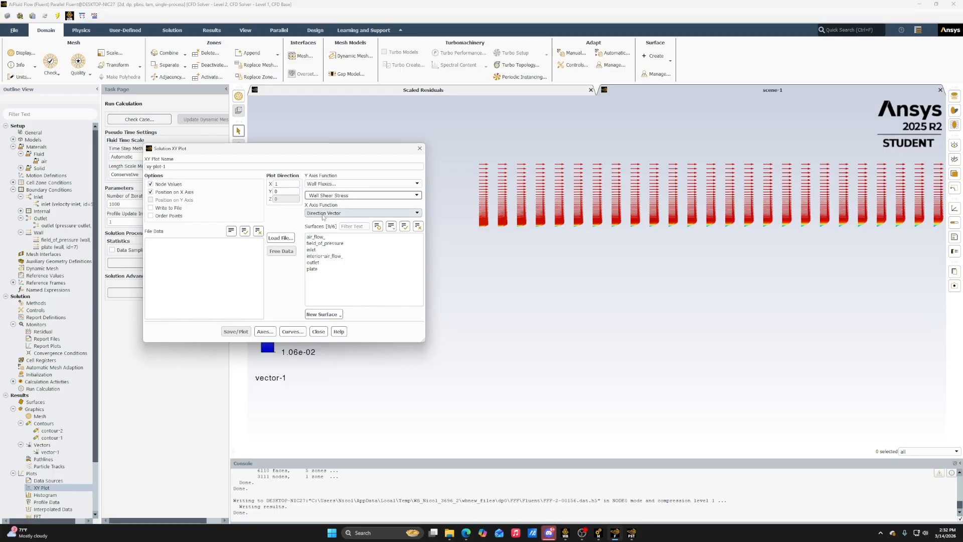
{"action": "left_click", "coordinate": [321, 269]}
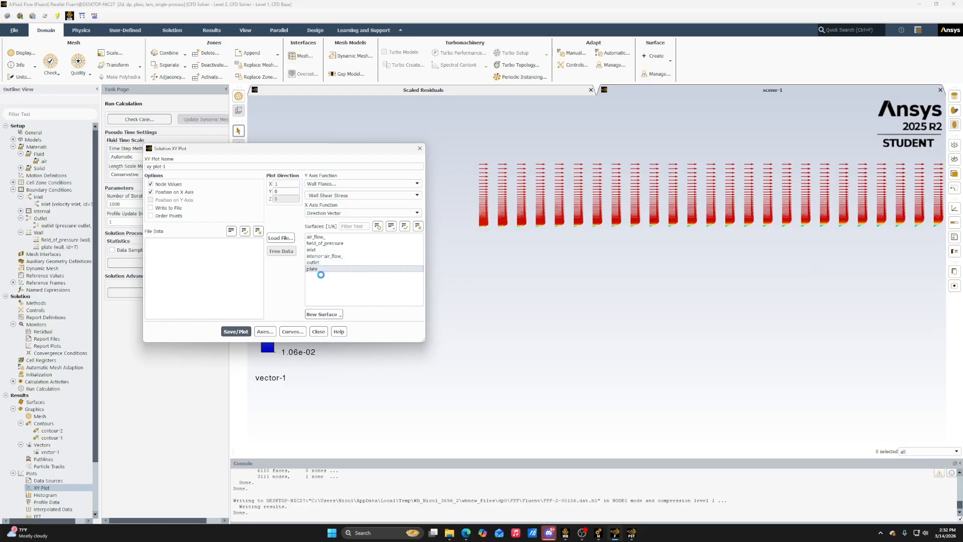
{"action": "left_click", "coordinate": [236, 332]}
{"action": "mouse_move", "coordinate": [302, 155]}
{"action": "left_mouse_down"}
{"action": "mouse_move", "coordinate": [192, 130]}
{"action": "mouse_move", "coordinate": [206, 458]}
{"action": "mouse_move", "coordinate": [140, 260]}
{"action": "mouse_move", "coordinate": [136, 107]}
{"action": "mouse_move", "coordinate": [133, 176]}
{"action": "mouse_move", "coordinate": [146, 190]}
{"action": "left_mouse_up"}
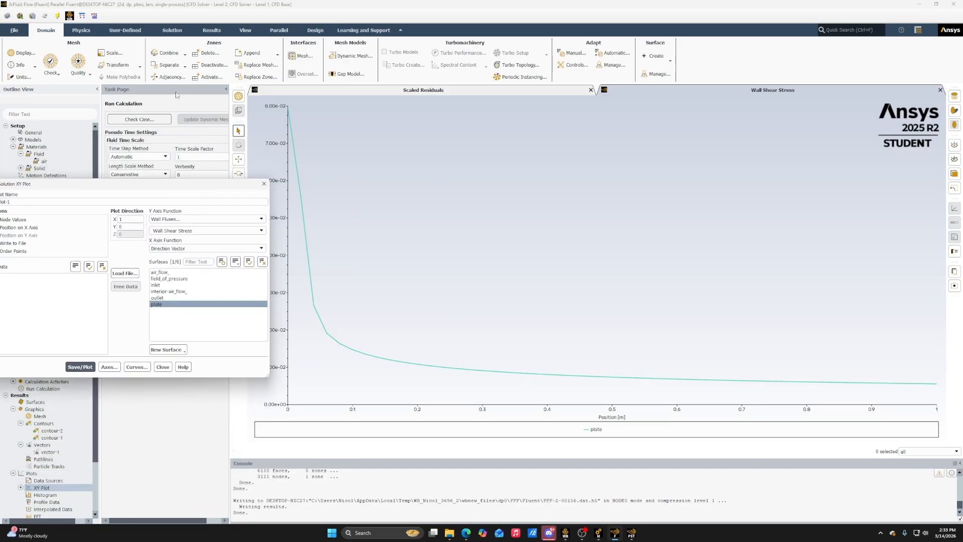
Enable Order Points for the wall shear stress plot and replot it
{"action": "left_click_drag", "start_coordinate": [204, 185], "coordinate": [242, 216]}
{"action": "left_click", "coordinate": [47, 281]}
{"action": "left_click", "coordinate": [119, 397]}
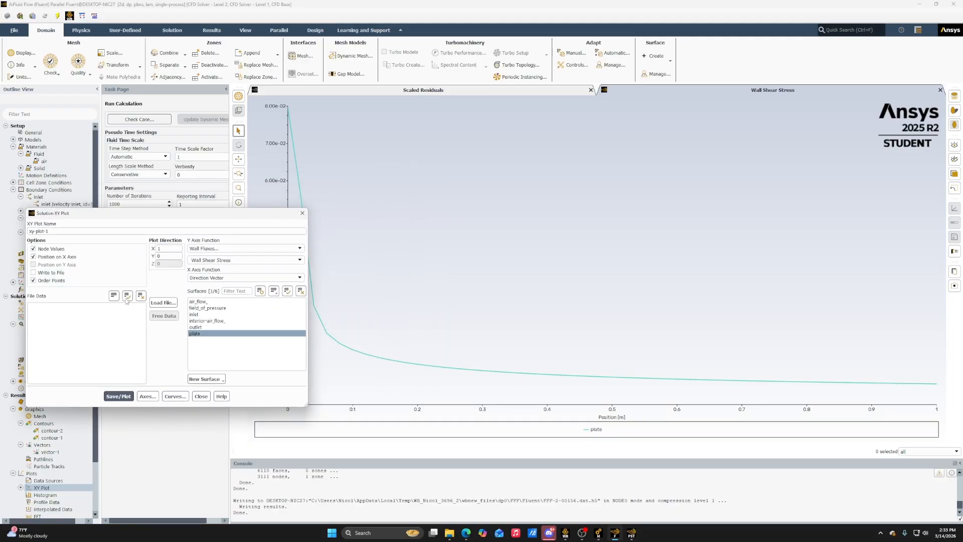
{"action": "left_click_drag", "start_coordinate": [143, 212], "coordinate": [180, 176]}
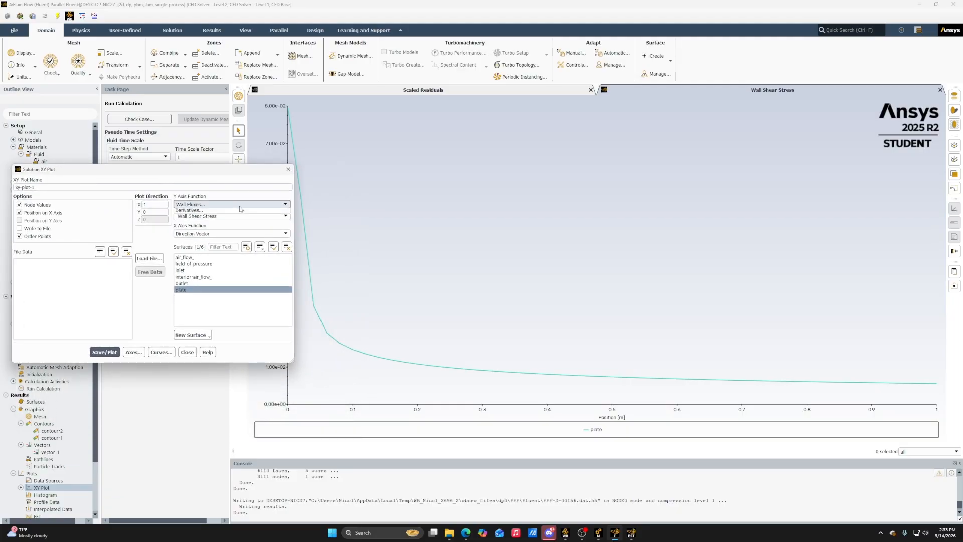
Change the XY plot's Y axis function to Skin Friction Coefficient, plot it for the plate, and close the plot setup
{"action": "left_click", "coordinate": [239, 204]}
{"action": "left_click", "coordinate": [428, 243]}
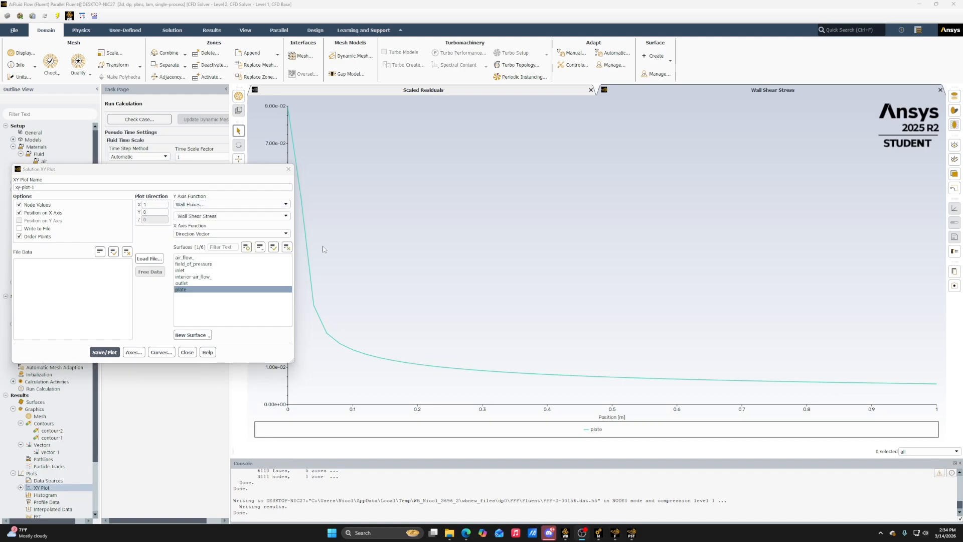
{"action": "left_click", "coordinate": [241, 216]}
{"action": "left_click", "coordinate": [241, 217]}
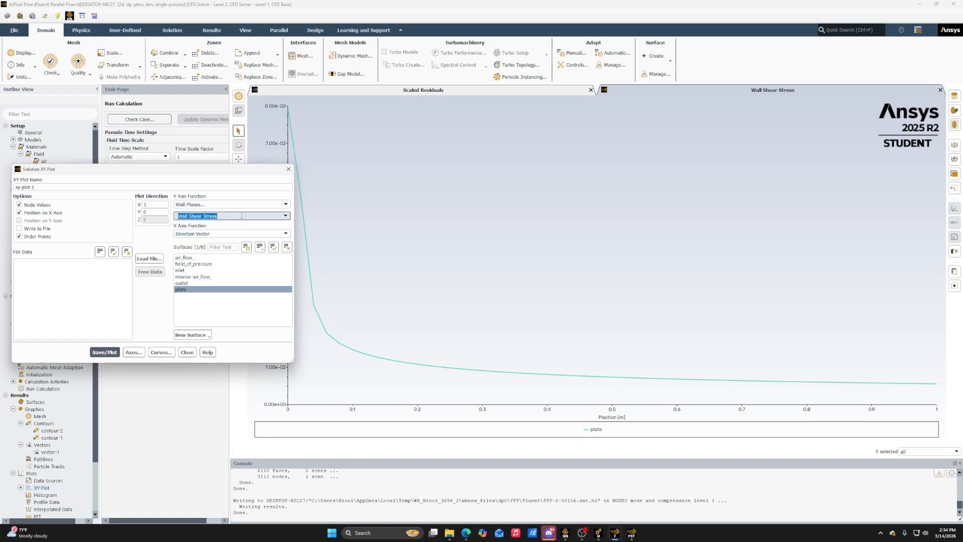
{"action": "left_click", "coordinate": [241, 215]}
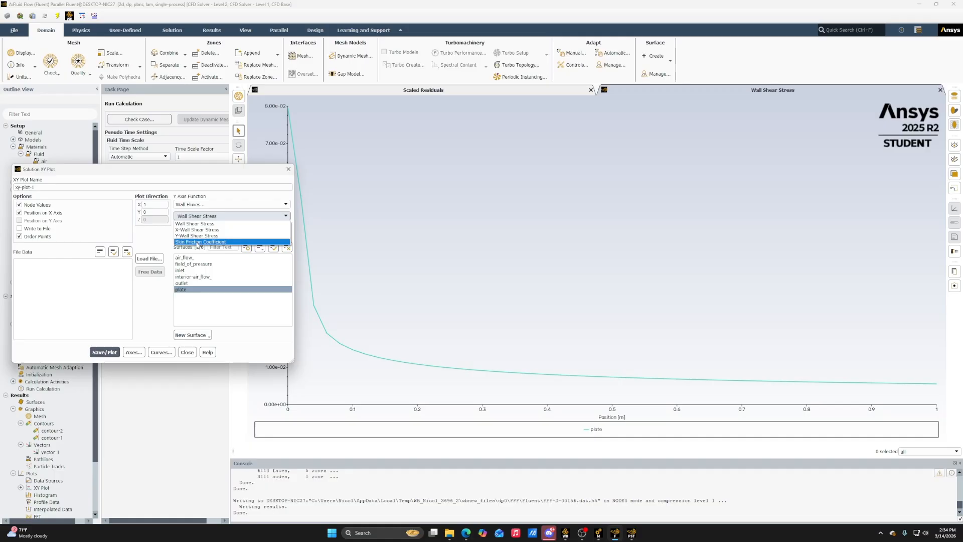
{"action": "left_click", "coordinate": [196, 242]}
{"action": "left_click", "coordinate": [104, 352]}
{"action": "left_click_drag", "start_coordinate": [215, 171], "coordinate": [182, 157]}
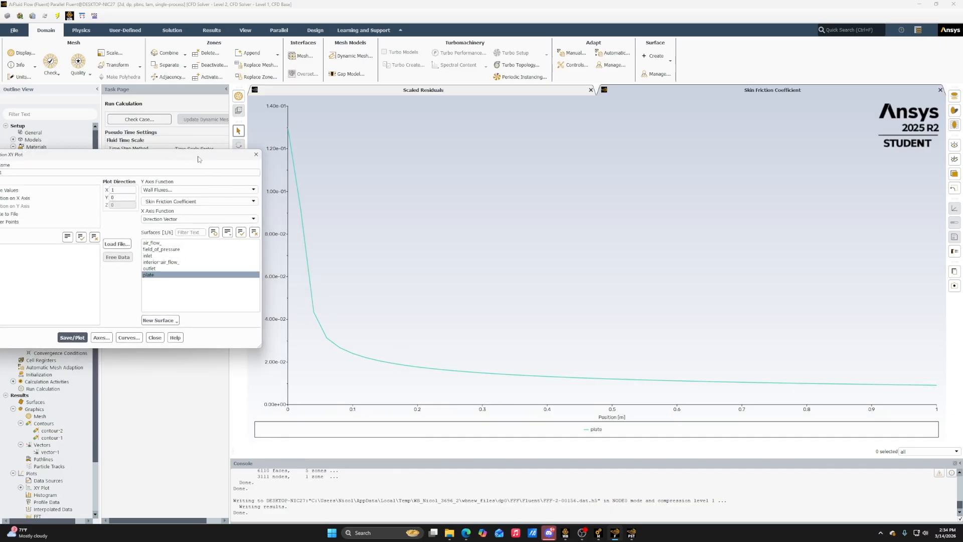
{"action": "left_click_drag", "start_coordinate": [198, 159], "coordinate": [335, 176]}
{"action": "left_click_drag", "start_coordinate": [237, 174], "coordinate": [144, 213]}
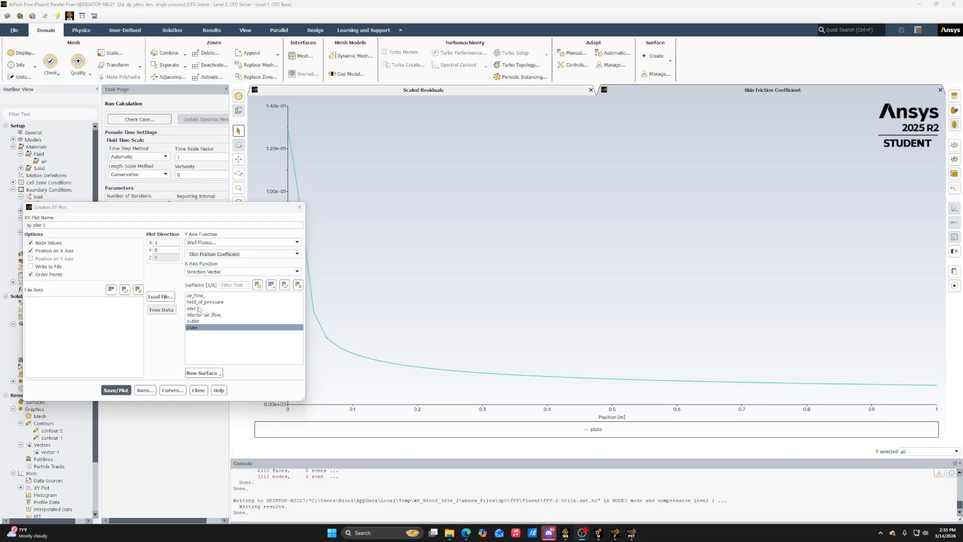
{"action": "left_click", "coordinate": [199, 388]}
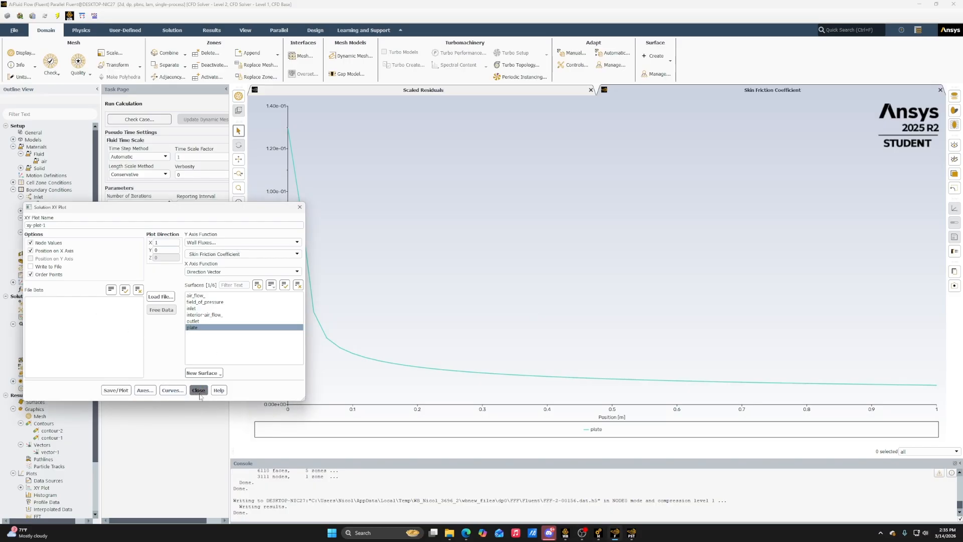
Print a force report for the plate wall zone and examine its forces and coefficients in the console
{"action": "scroll", "coordinate": [56, 427], "scroll_direction": "down", "scroll_amount": 3}
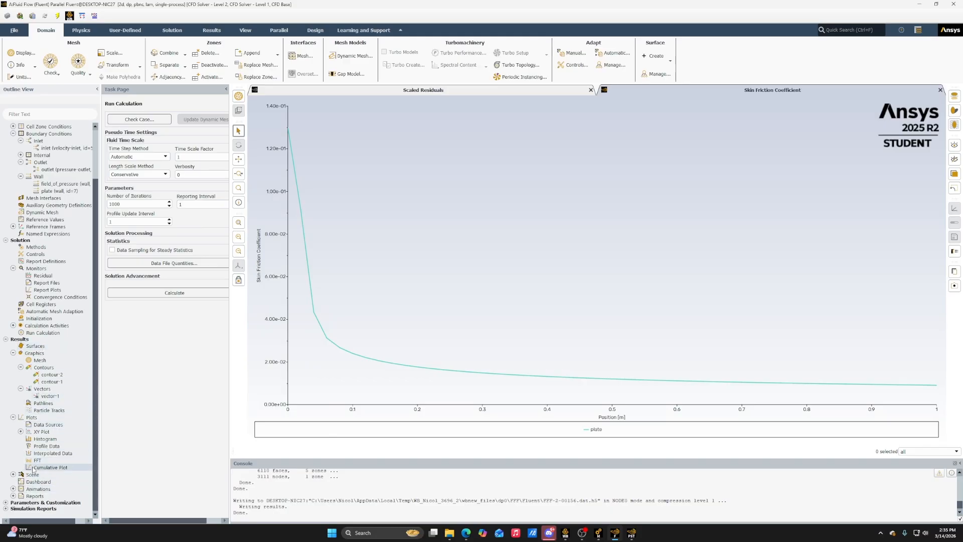
{"action": "left_click", "coordinate": [13, 496]}
{"action": "double_click", "coordinate": [59, 482]}
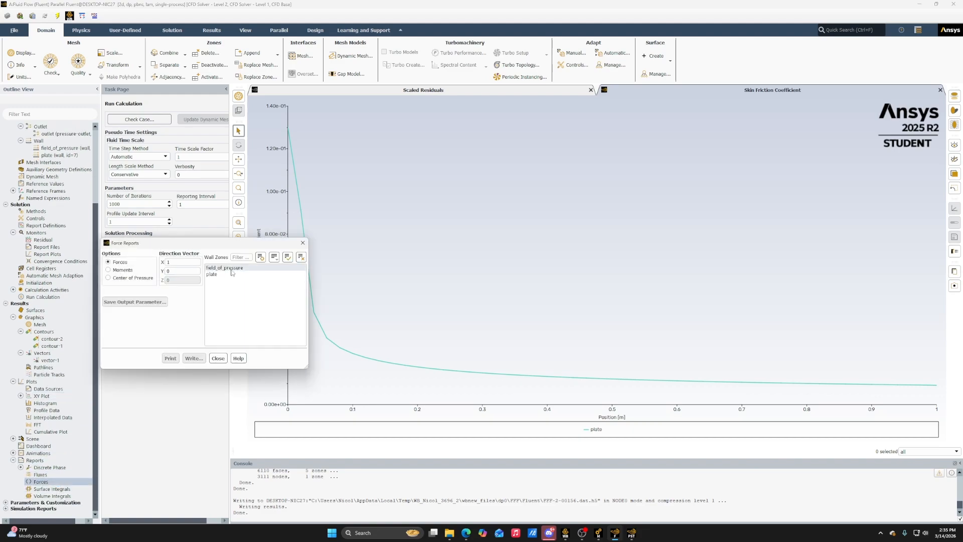
{"action": "left_click", "coordinate": [219, 276]}
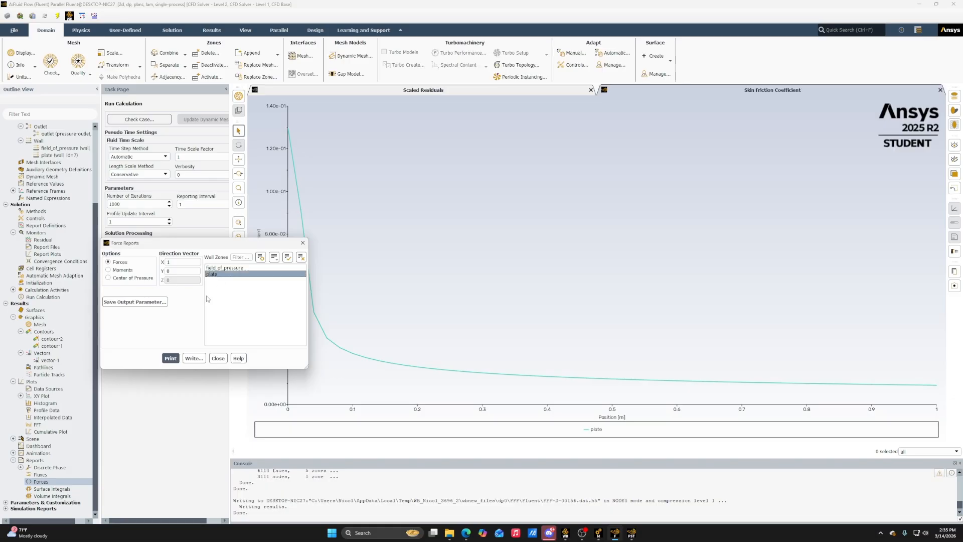
{"action": "left_click", "coordinate": [171, 358]}
{"action": "scroll", "coordinate": [510, 417], "scroll_direction": "up", "scroll_amount": 2}
{"action": "left_click_drag", "start_coordinate": [551, 494], "coordinate": [600, 511]}
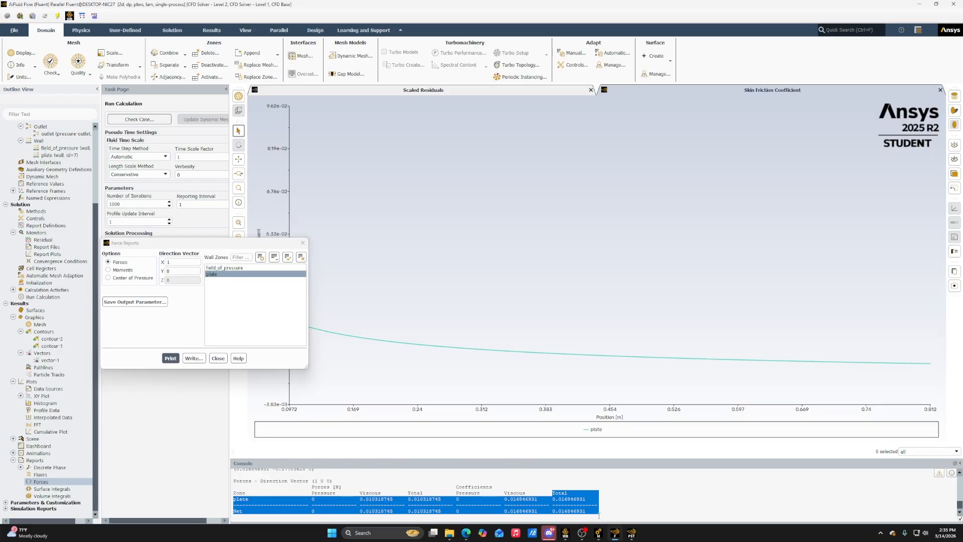
{"action": "left_click", "coordinate": [597, 488]}
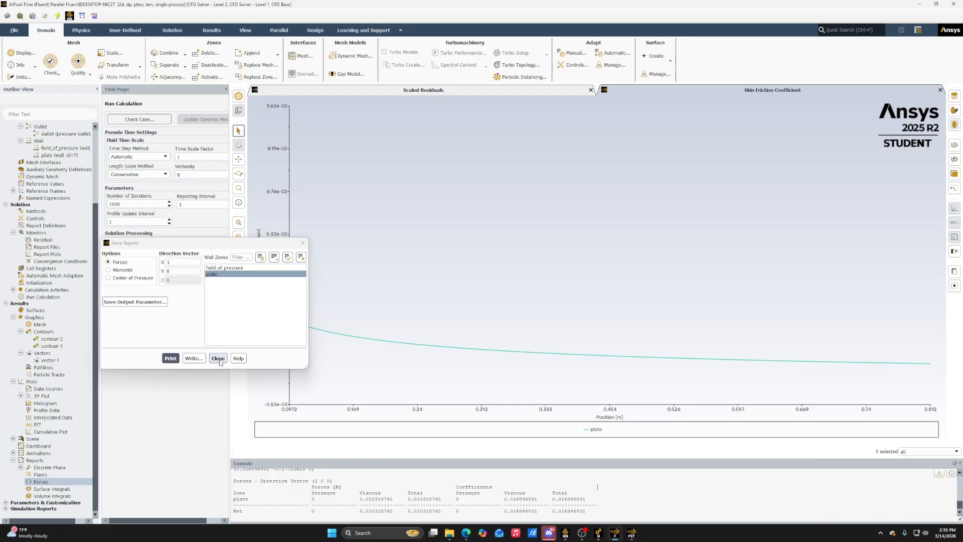
{"action": "left_click_drag", "start_coordinate": [222, 246], "coordinate": [236, 267]}
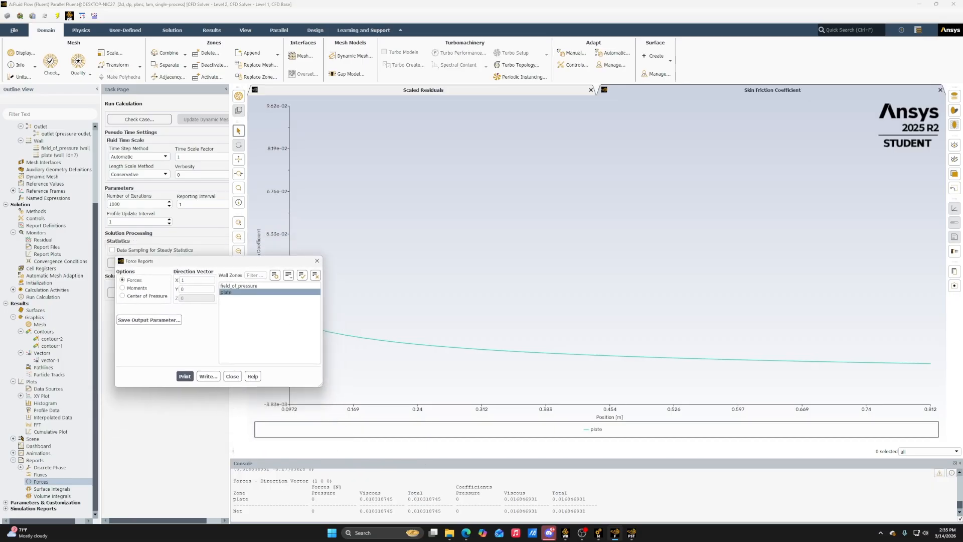